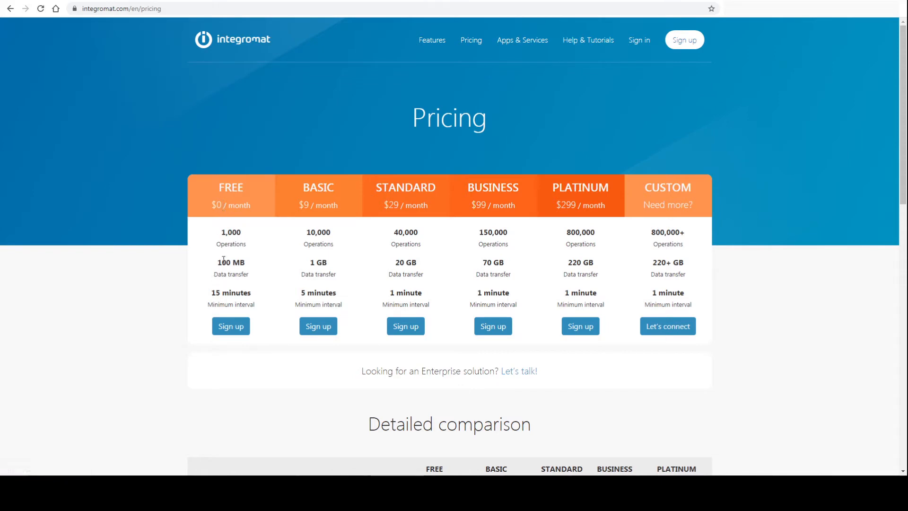
# Examine the monthly operations allowance of the Free plan on the Integromat pricing page.
pyautogui.moveTo(242, 233); pyautogui.dragTo(212, 234)
pyautogui.click(233, 225)
pyautogui.moveTo(242, 232); pyautogui.dragTo(221, 234)
pyautogui.moveTo(245, 258)
pyautogui.mouseDown()
pyautogui.moveTo(217, 262)
pyautogui.moveTo(251, 237)
pyautogui.moveTo(255, 257)
pyautogui.moveTo(253, 248)
pyautogui.mouseUp()
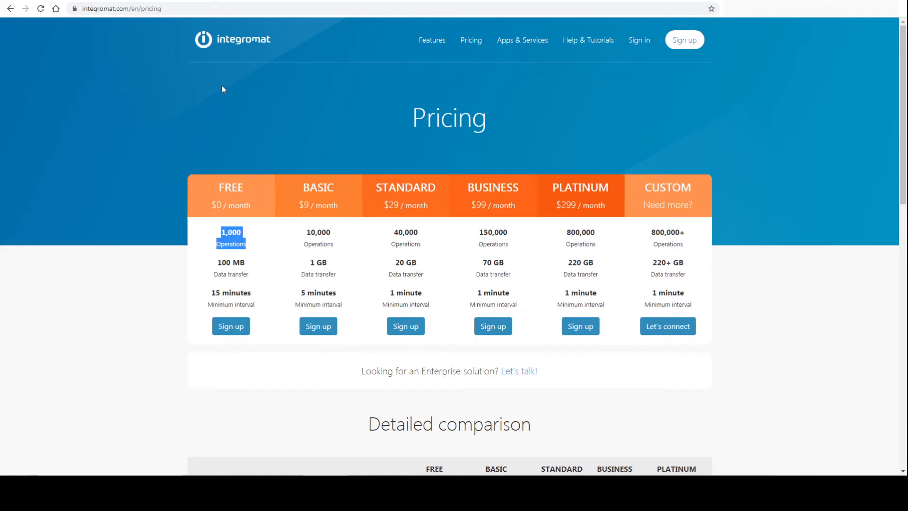
# Switch to the Stylish Cost Calculator list in WordPress and open the Cleaning Company Template for editing.
pyautogui.click(158, 1)
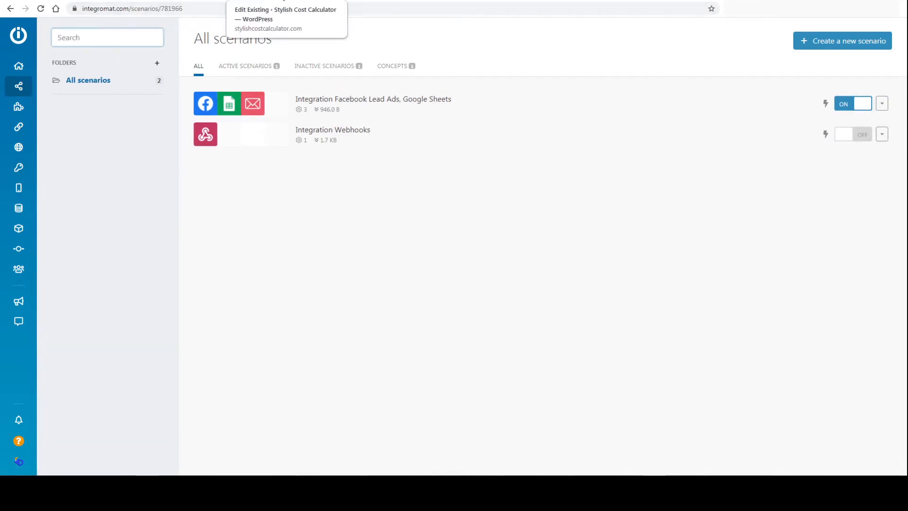
pyautogui.click(279, 3)
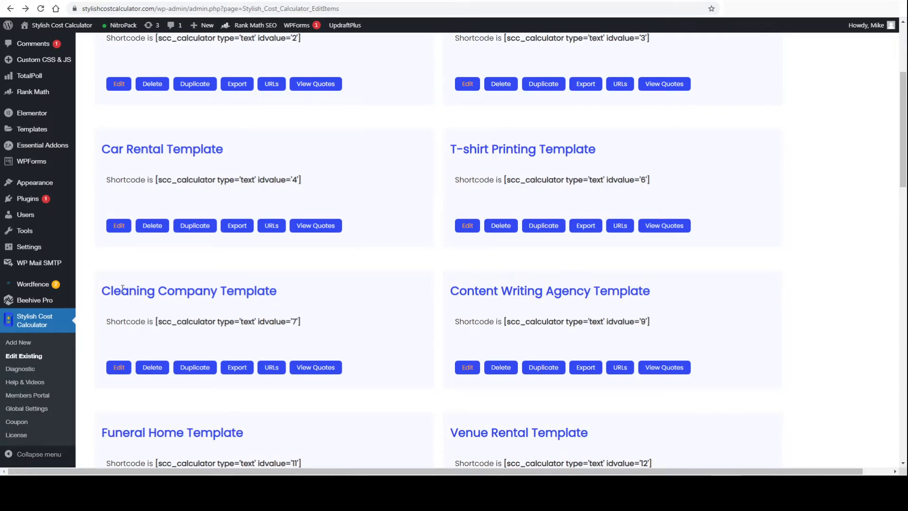
pyautogui.moveTo(104, 290); pyautogui.dragTo(295, 292)
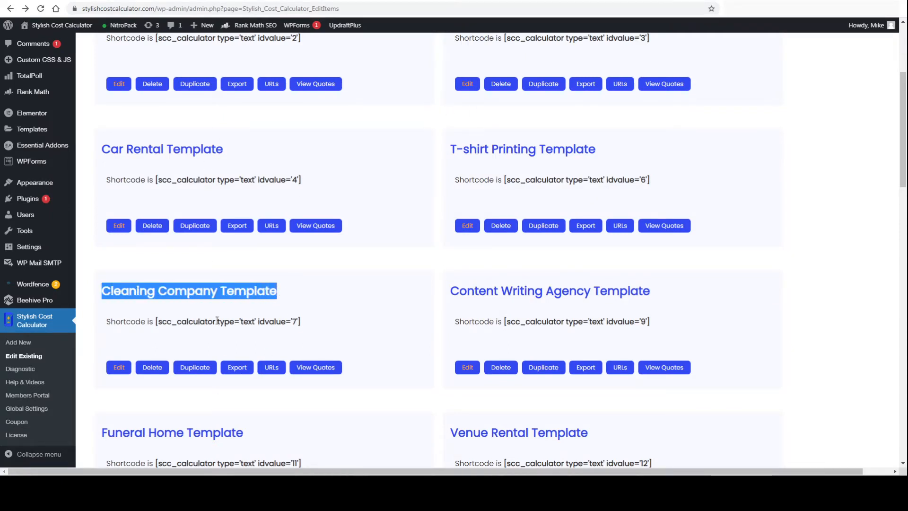
pyautogui.moveTo(106, 292); pyautogui.dragTo(259, 292)
pyautogui.doubleClick(267, 291)
pyautogui.click(265, 293)
pyautogui.scroll(1, 263, 296)
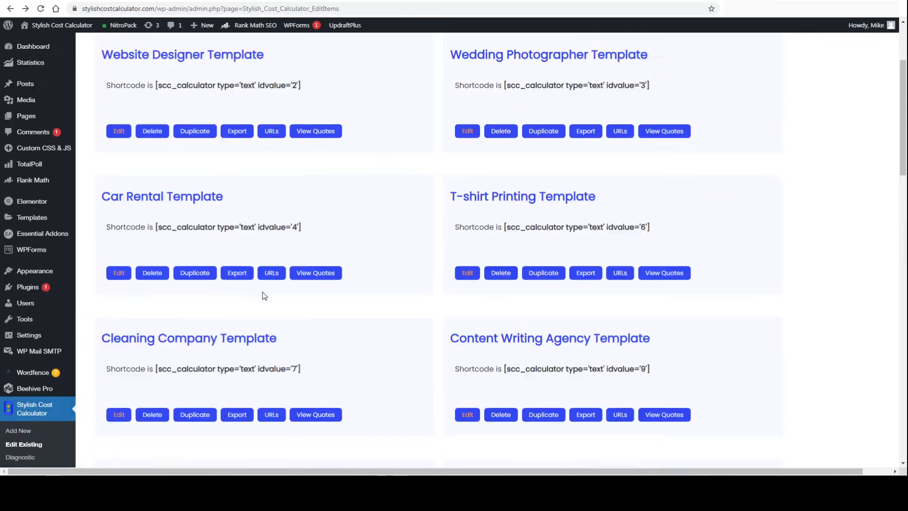
pyautogui.scroll(-1, 263, 296)
pyautogui.scroll(2, 191, 151)
pyautogui.moveTo(101, 101); pyautogui.dragTo(263, 102)
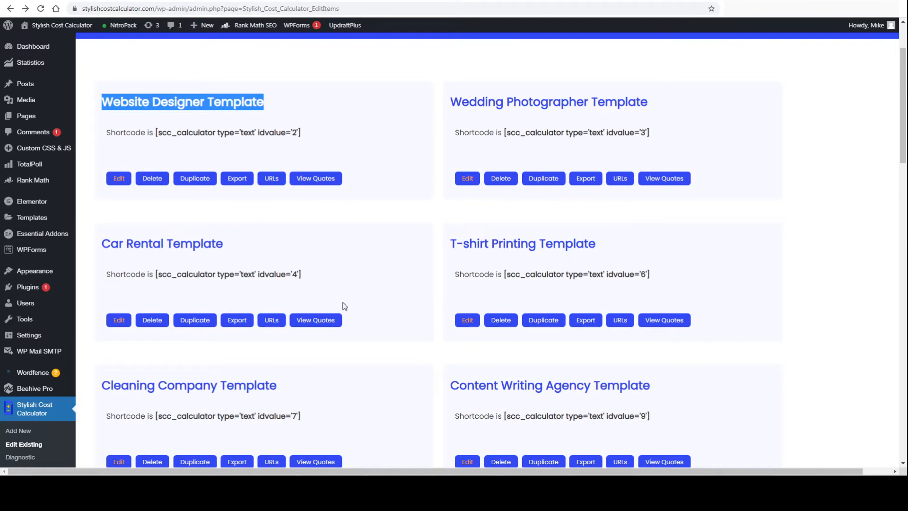
pyautogui.scroll(-2, 345, 304)
pyautogui.click(118, 367)
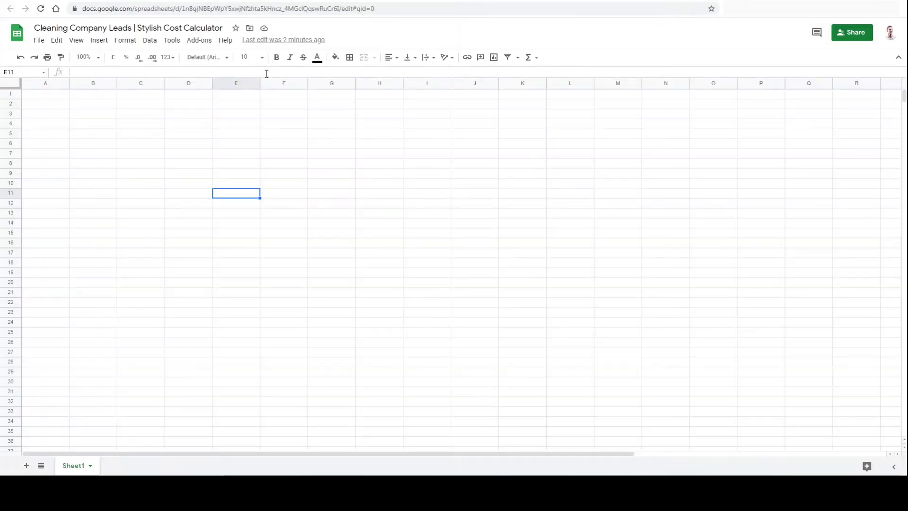
# Switch to Integromat and create a new scenario with Webhooks as the service to integrate.
pyautogui.click(293, 155)
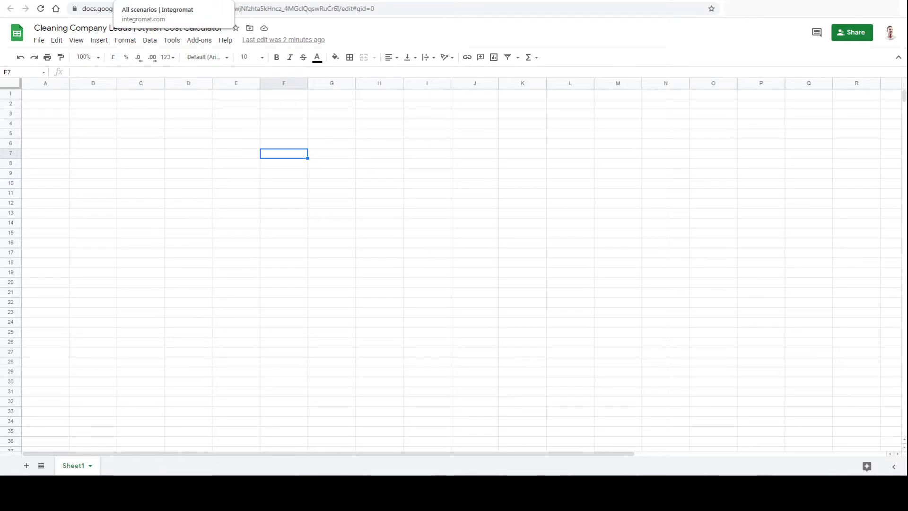
pyautogui.click(151, 0)
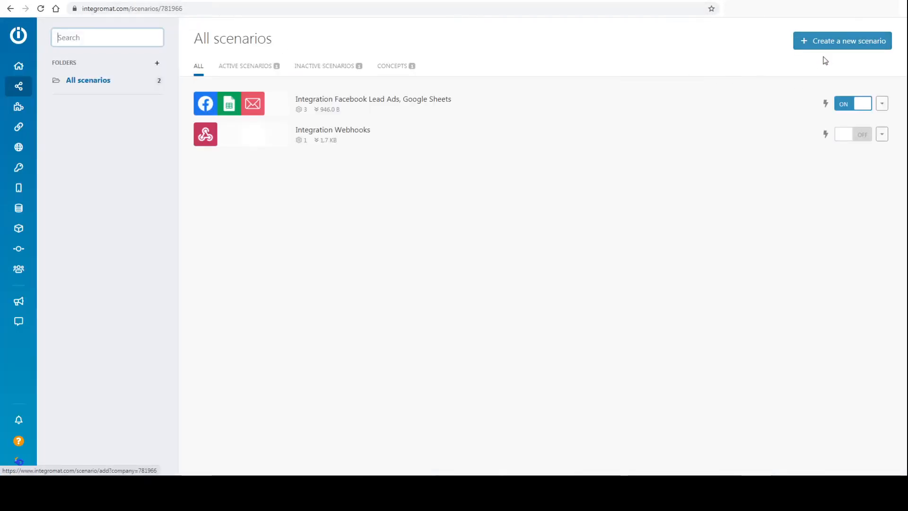
pyautogui.click(846, 45)
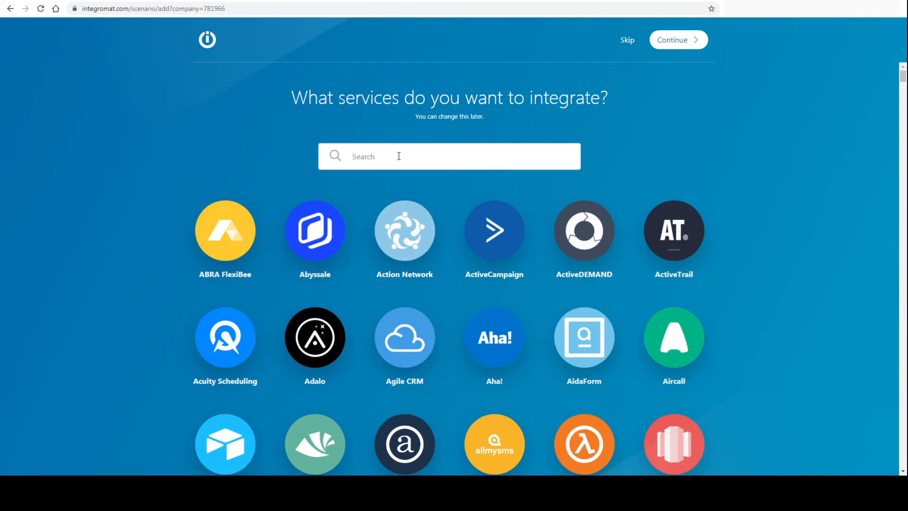
pyautogui.write('web')
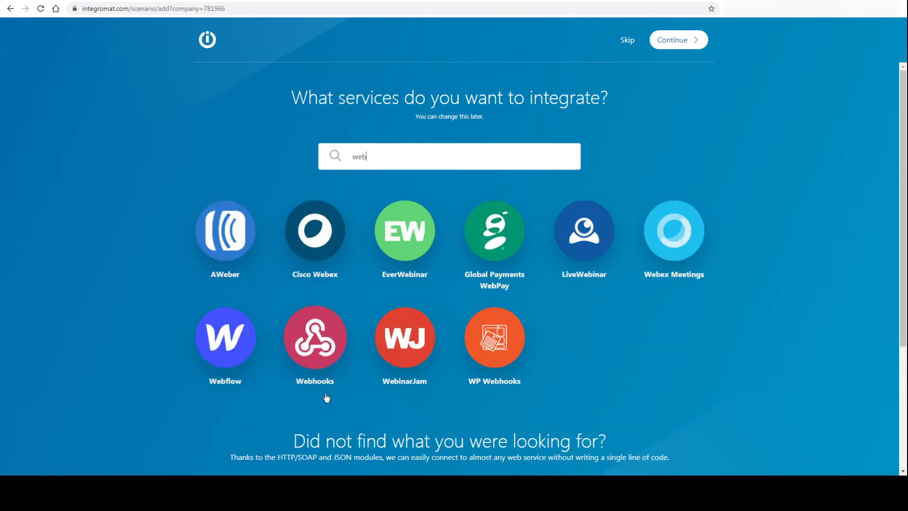
pyautogui.click(317, 337)
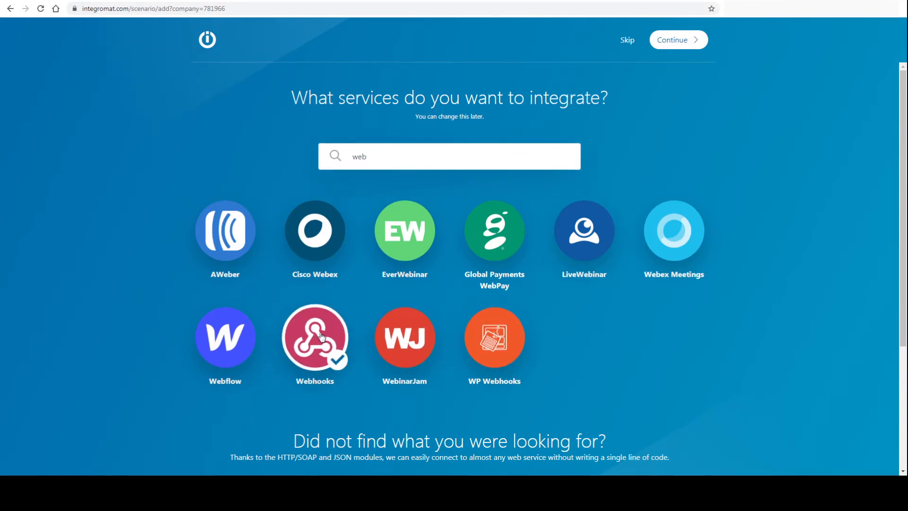
pyautogui.click(681, 44)
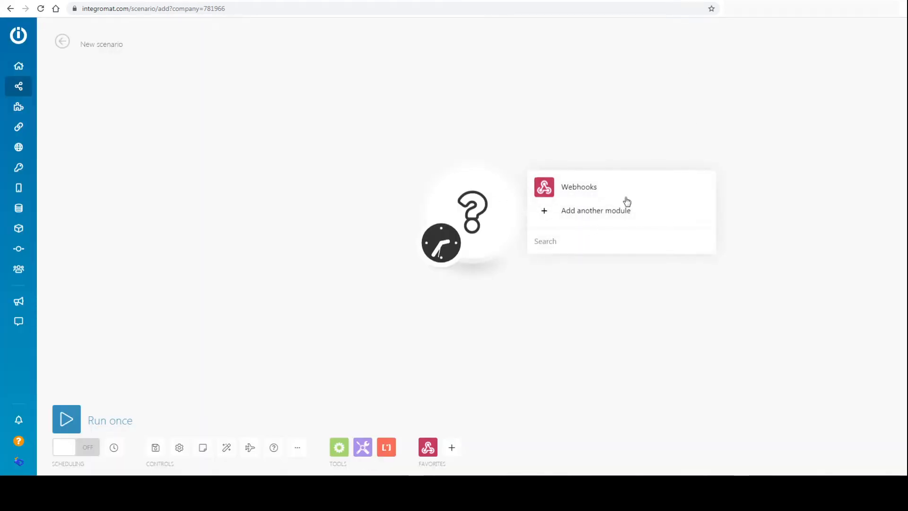
# Turn the scenario's empty module into a Google Sheets module with the Add a Row action, leaving its settings unfilled.
pyautogui.moveTo(479, 209); pyautogui.dragTo(256, 194)
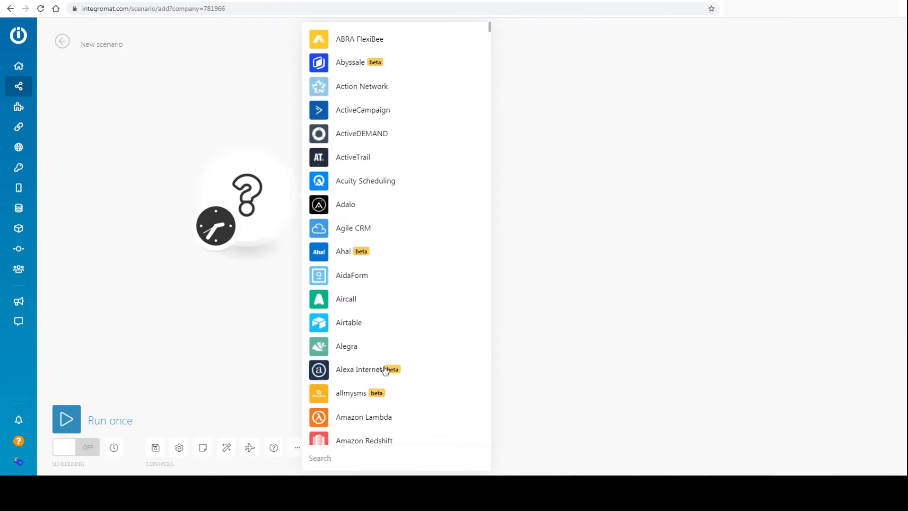
pyautogui.click(355, 463)
pyautogui.write('google')
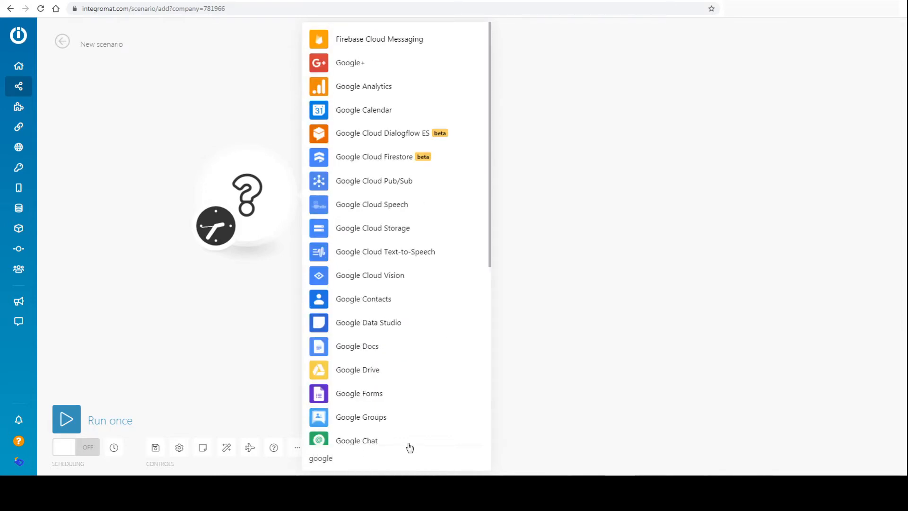
pyautogui.moveTo(490, 110); pyautogui.dragTo(489, 152)
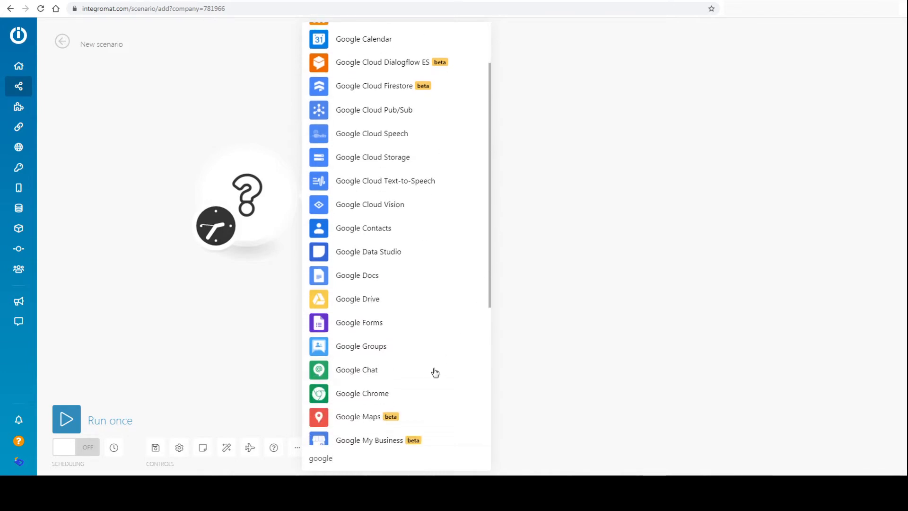
pyautogui.scroll(-1, 434, 373)
pyautogui.write('she')
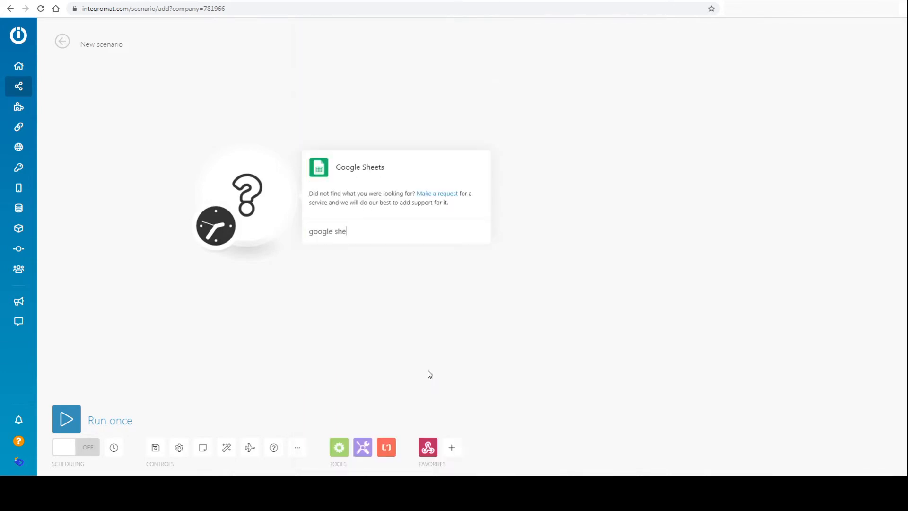
pyautogui.click(358, 168)
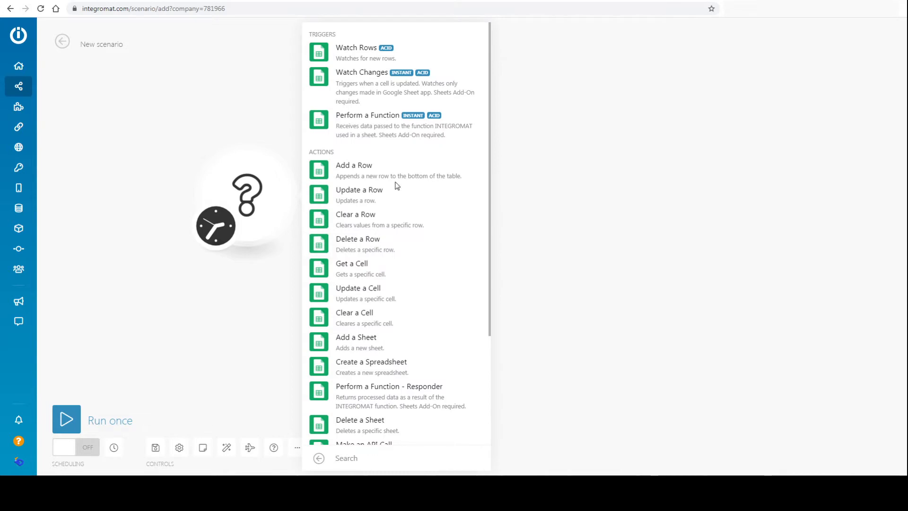
pyautogui.click(371, 176)
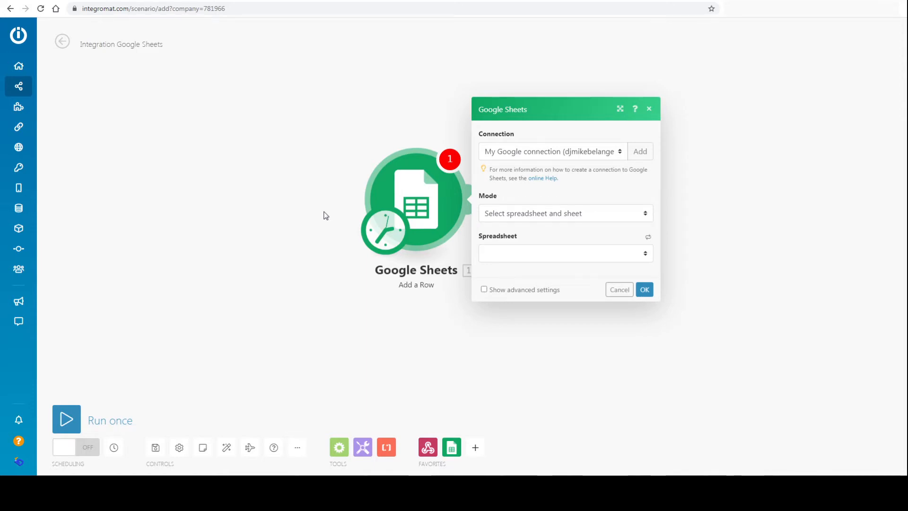
pyautogui.click(431, 415)
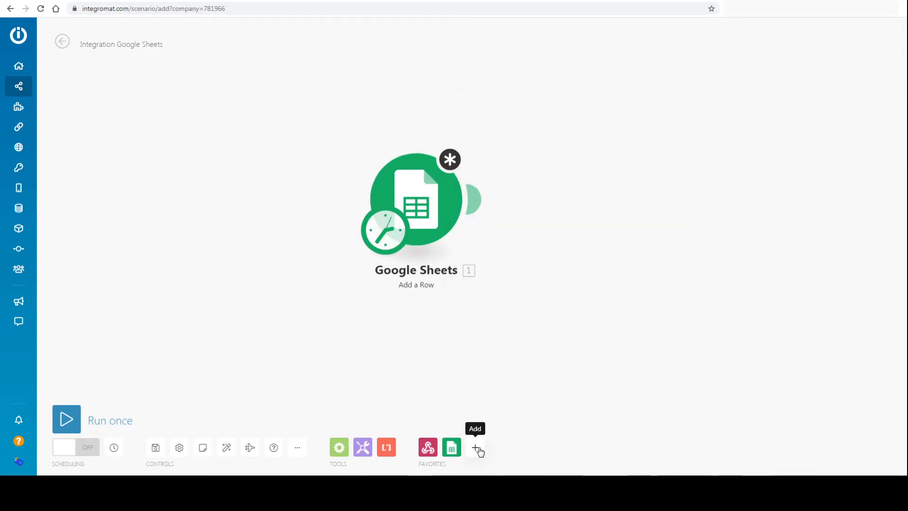
pyautogui.click(477, 448)
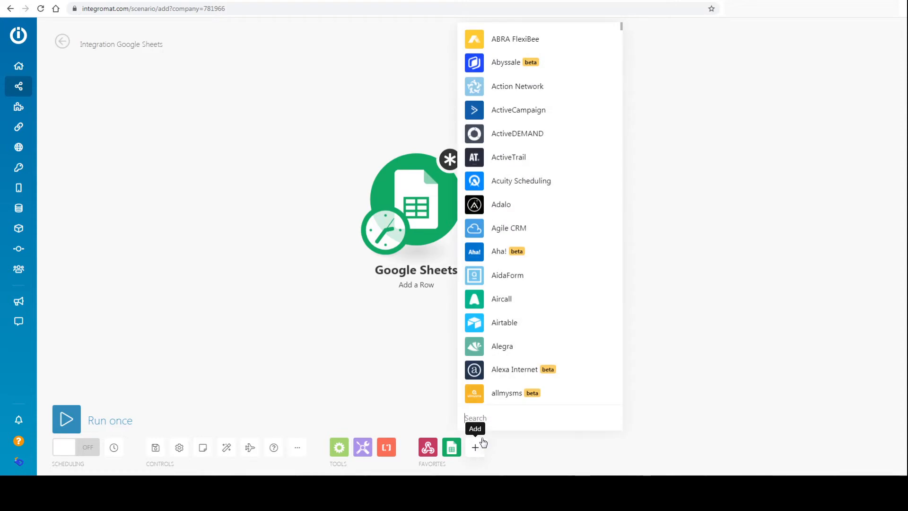
pyautogui.write('web')
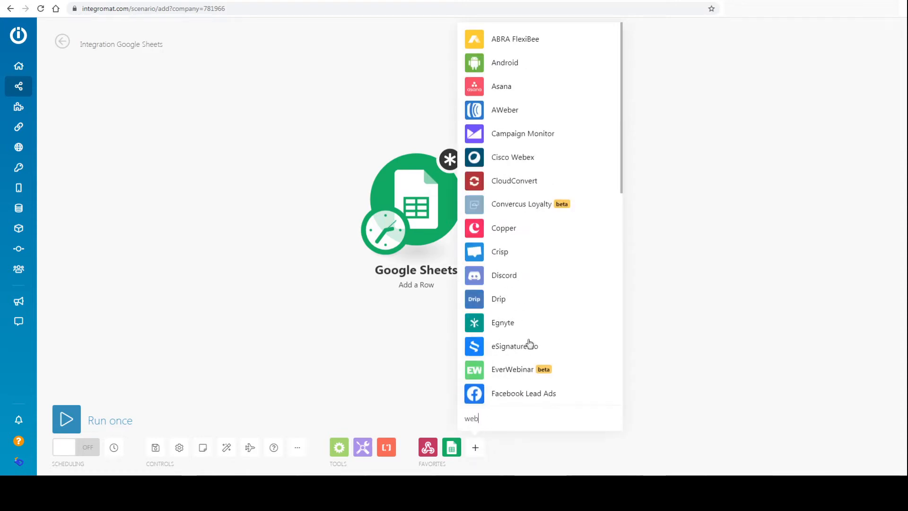
pyautogui.write('hoo')
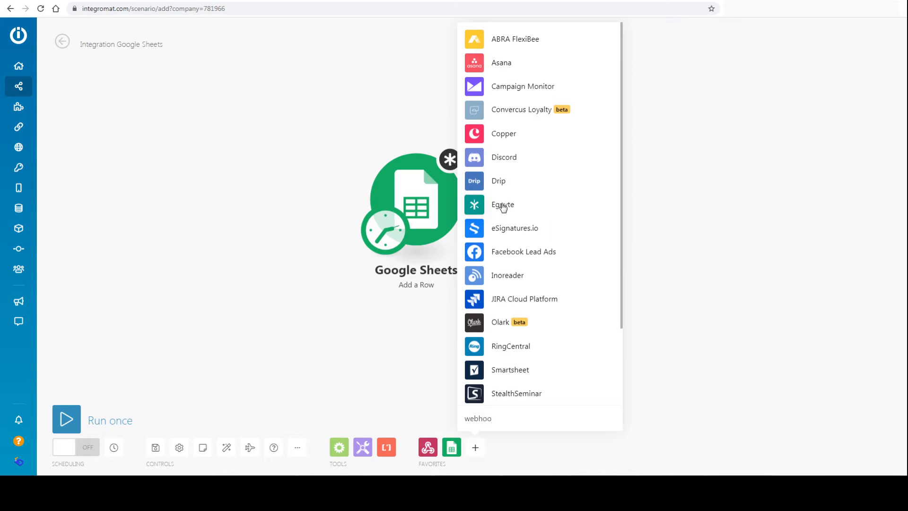
pyautogui.write('k')
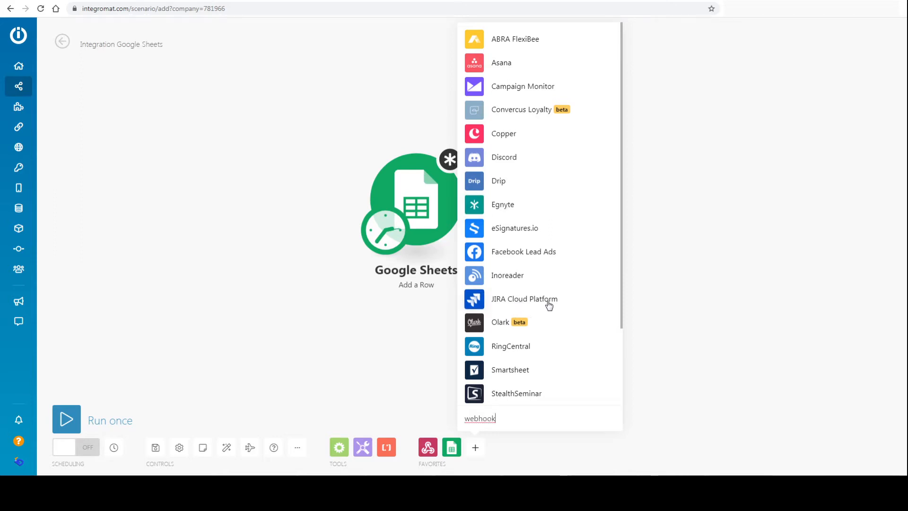
pyautogui.click(422, 419)
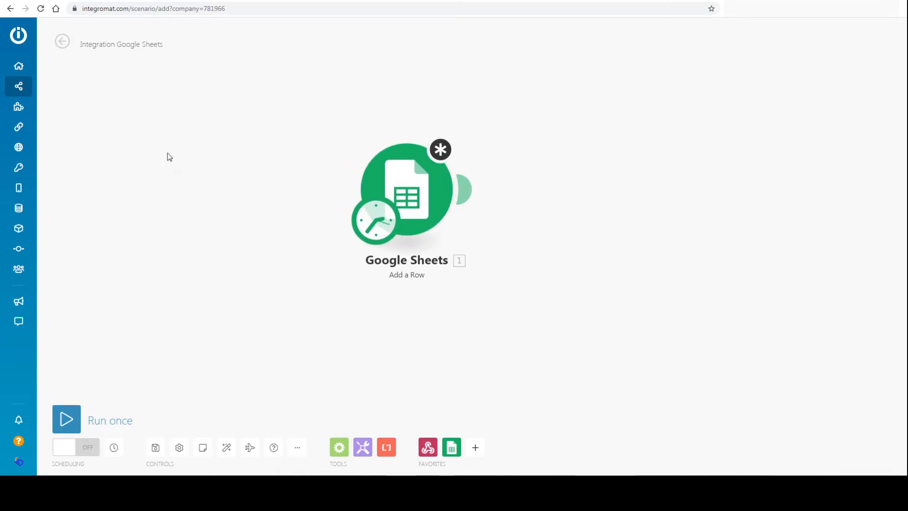
pyautogui.click(433, 451)
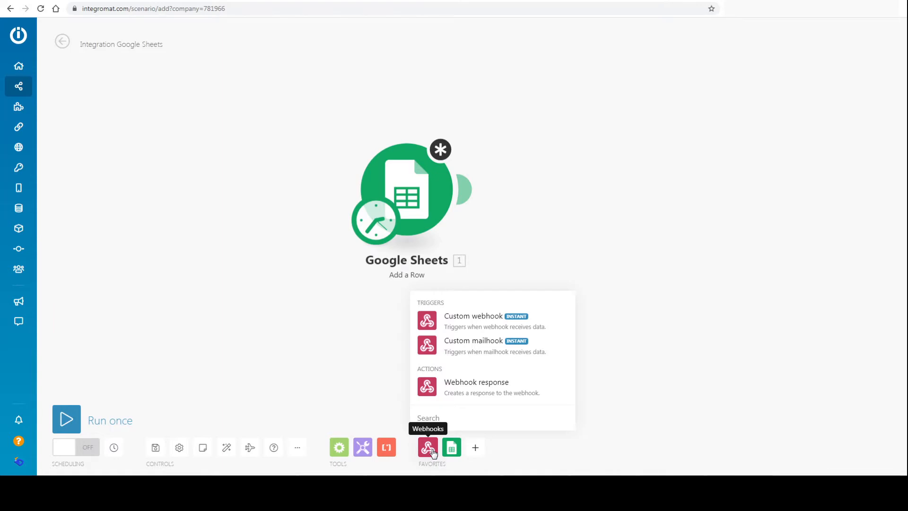
pyautogui.click(475, 452)
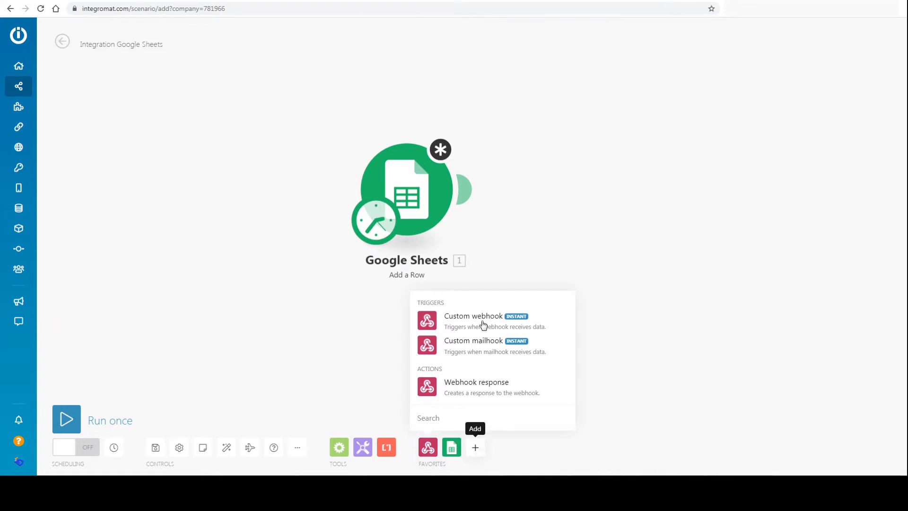
pyautogui.write('we')
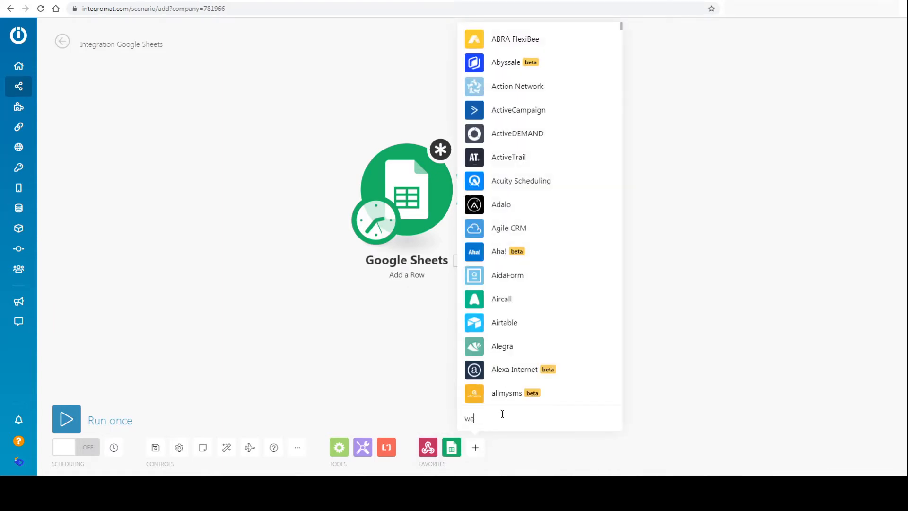
pyautogui.write('b')
pyautogui.press('BackSpace')
pyautogui.press('BackSpace')
pyautogui.press('BackSpace')
pyautogui.write('hook')
pyautogui.press('BackSpace')
pyautogui.press('BackSpace')
# Add a Custom webhook trigger from Webhooks and place it in front of the Google Sheets module, linked to it.
pyautogui.click(428, 446)
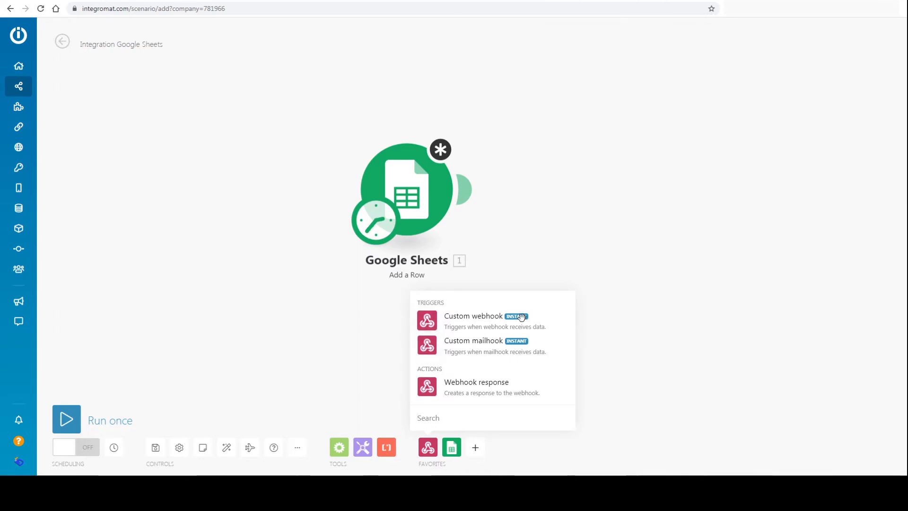
pyautogui.click(474, 324)
pyautogui.moveTo(496, 335); pyautogui.dragTo(238, 204)
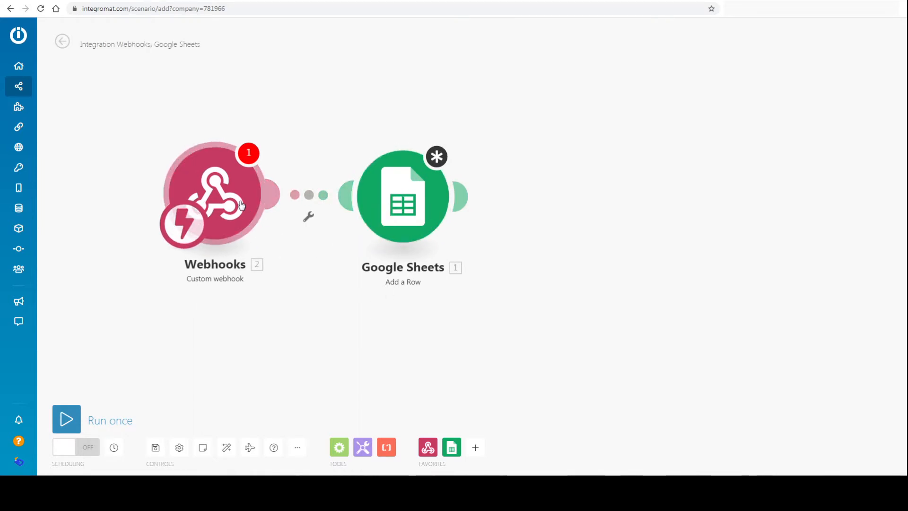
# Add a webhook named Cleaning Company Template to the Custom webhook trigger, leaving the IP restrictions empty, and save it.
pyautogui.click(230, 211)
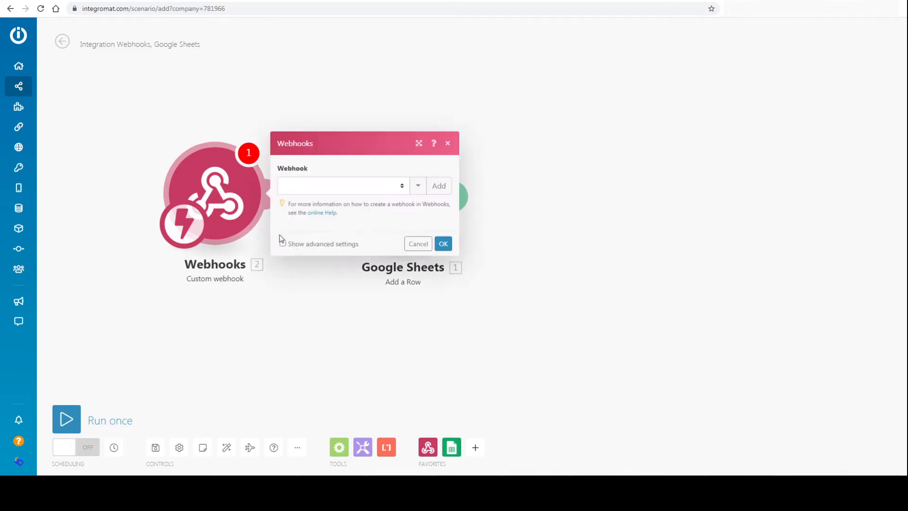
pyautogui.click(377, 186)
pyautogui.click(349, 190)
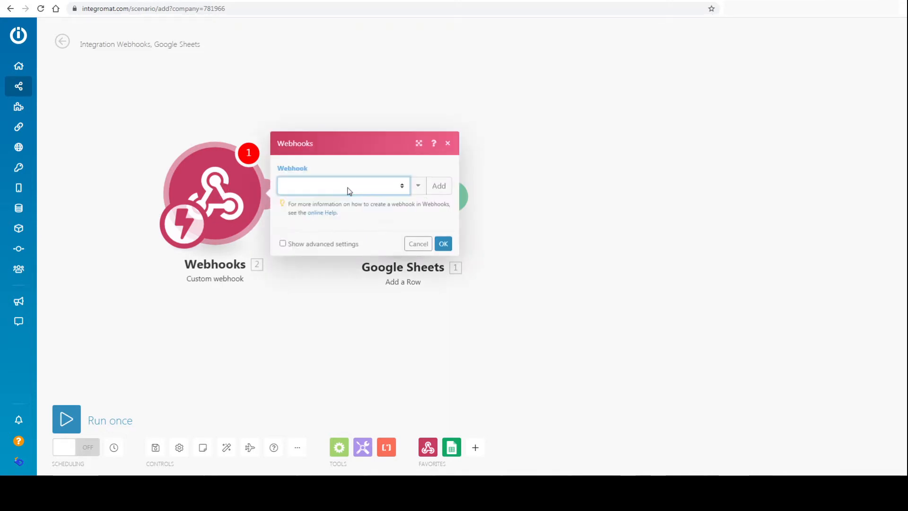
pyautogui.click(340, 190)
pyautogui.click(447, 188)
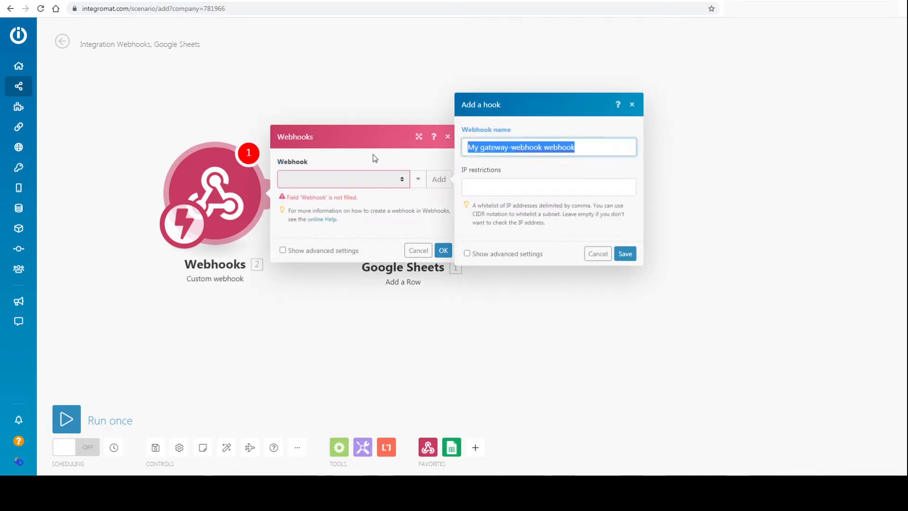
pyautogui.write('Cleaning')
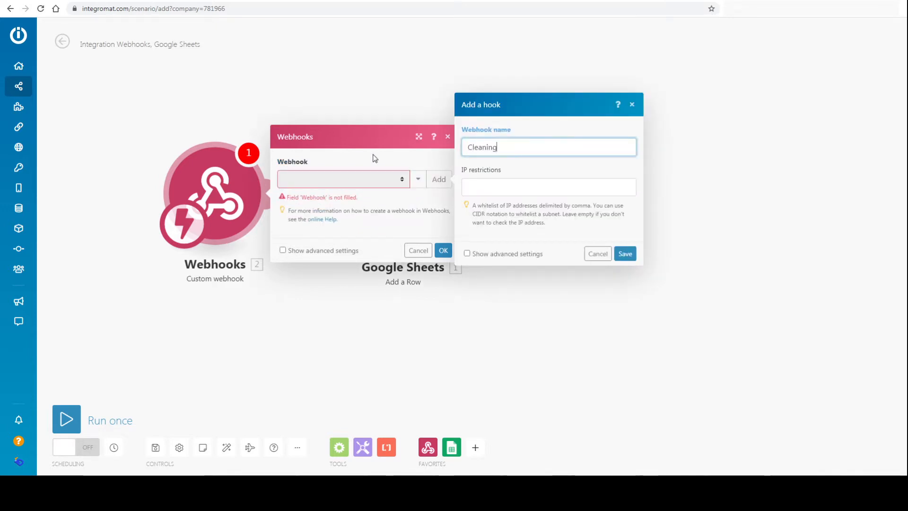
pyautogui.write(' Compa')
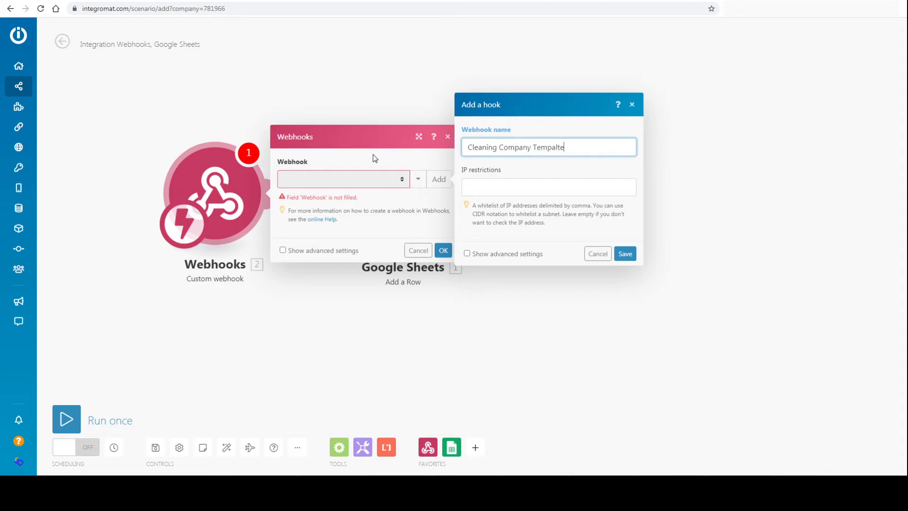
pyautogui.write('ny Template')
pyautogui.click(498, 189)
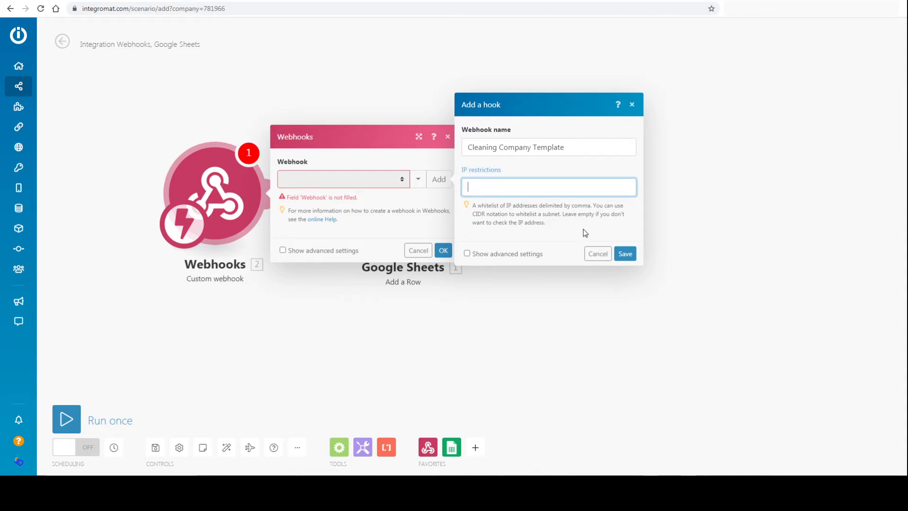
pyautogui.click(625, 254)
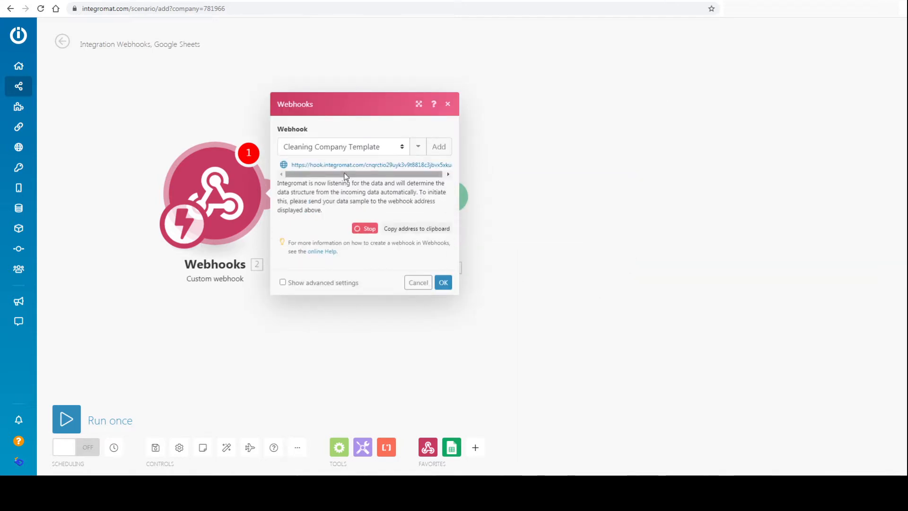
# Copy the webhook's address, switch to the Cleaning Company Template in WordPress, and open its calculator settings at the webhook event options.
pyautogui.click(430, 233)
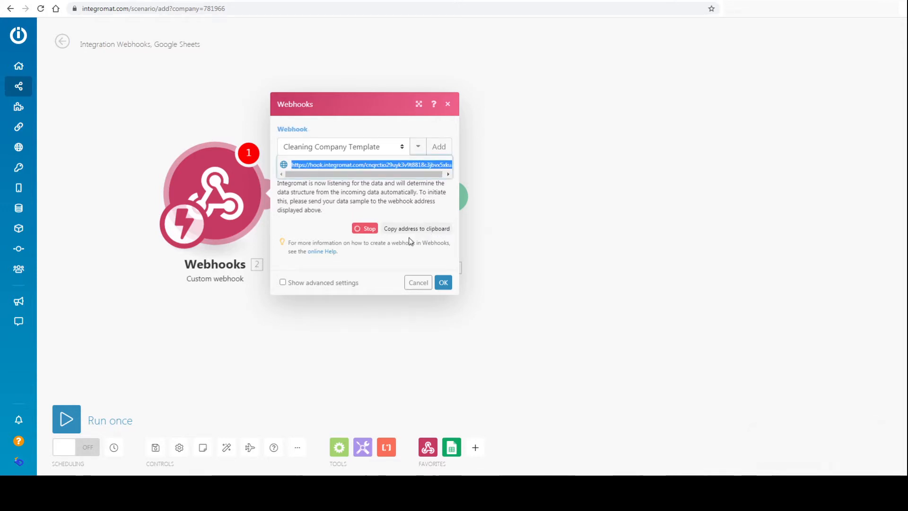
pyautogui.click(299, 2)
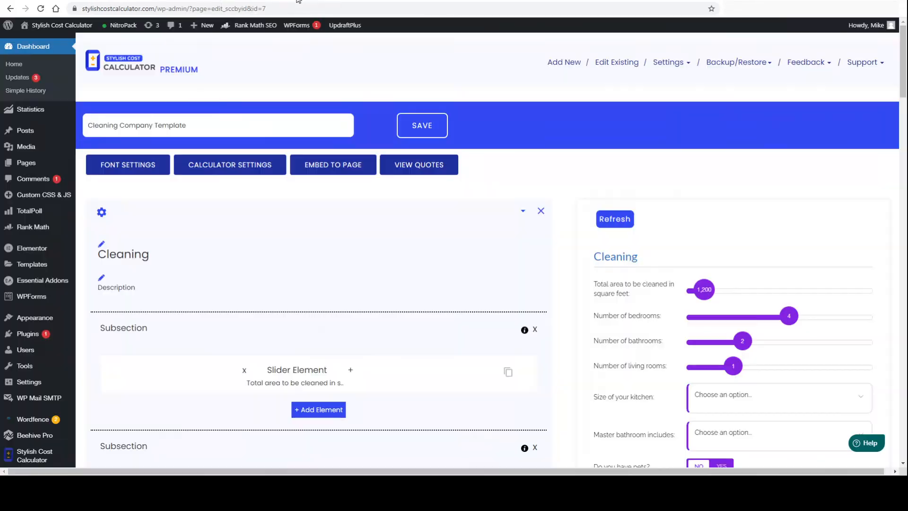
pyautogui.click(244, 170)
pyautogui.scroll(-4, 282, 241)
pyautogui.scroll(-10, 282, 248)
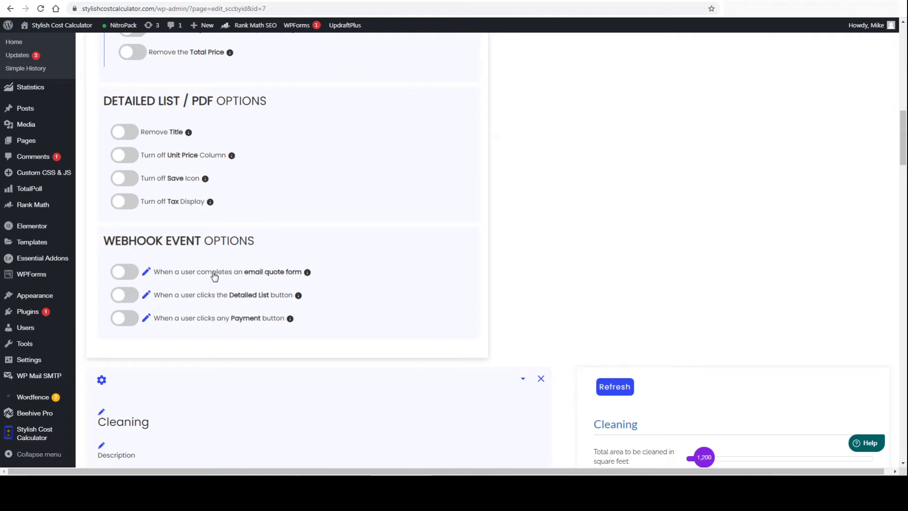
pyautogui.moveTo(308, 275)
pyautogui.moveTo(292, 321)
# Enable the webhook for a completed email quote form with the copied Integromat address as its link, and save the calculator.
pyautogui.click(132, 276)
pyautogui.rightClick(403, 231)
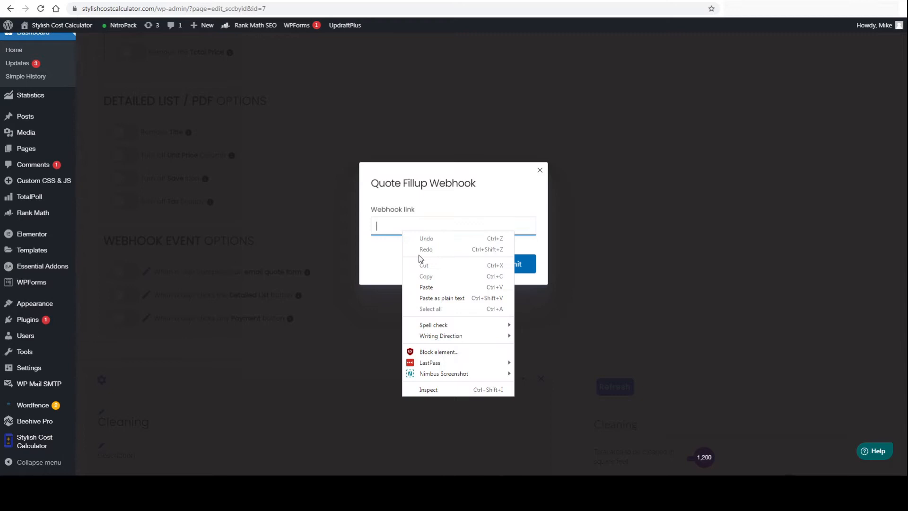
pyautogui.click(434, 286)
pyautogui.moveTo(470, 223); pyautogui.dragTo(221, 223)
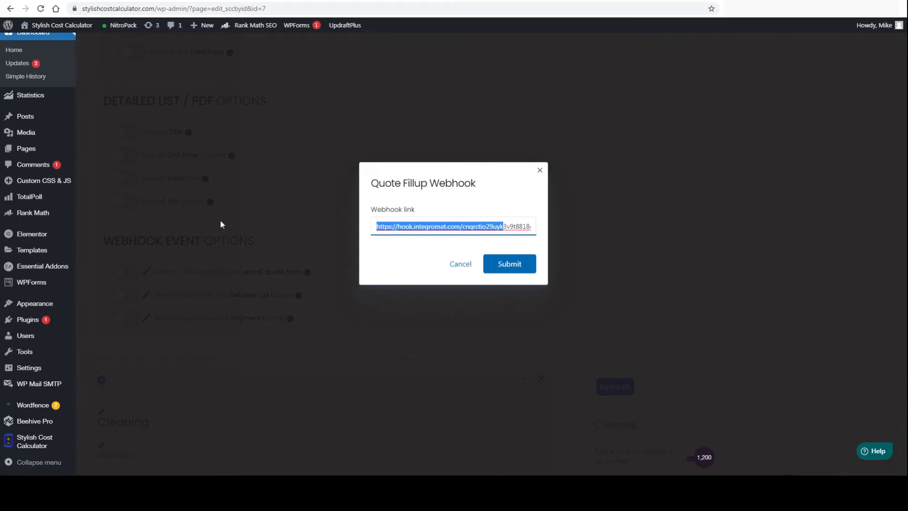
pyautogui.click(366, 269)
pyautogui.click(522, 265)
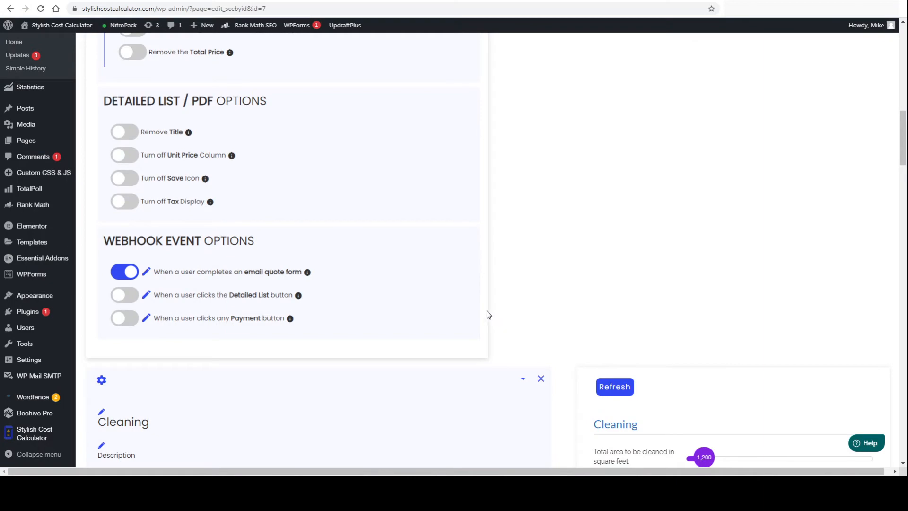
pyautogui.scroll(15, 482, 310)
pyautogui.click(427, 122)
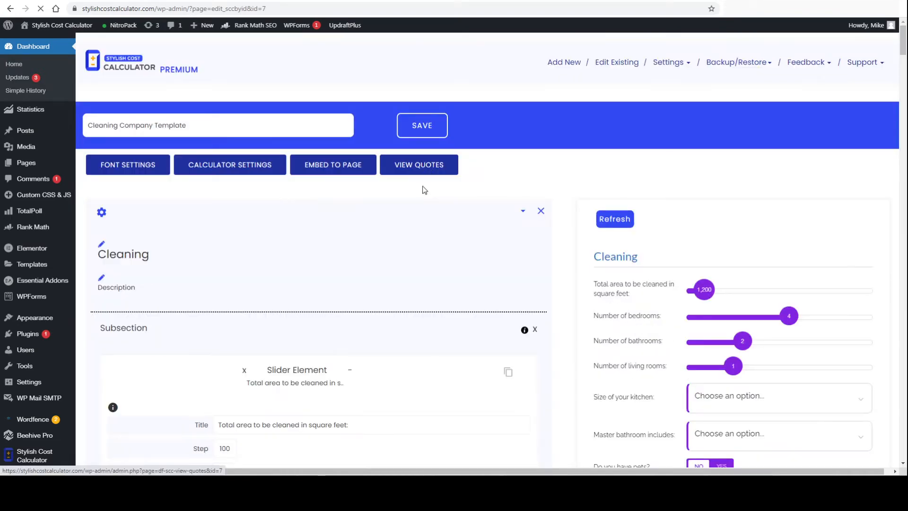
# Review the calculator preview's input fields, from the total area to be cleaned through to the contact details.
pyautogui.scroll(-2, 421, 195)
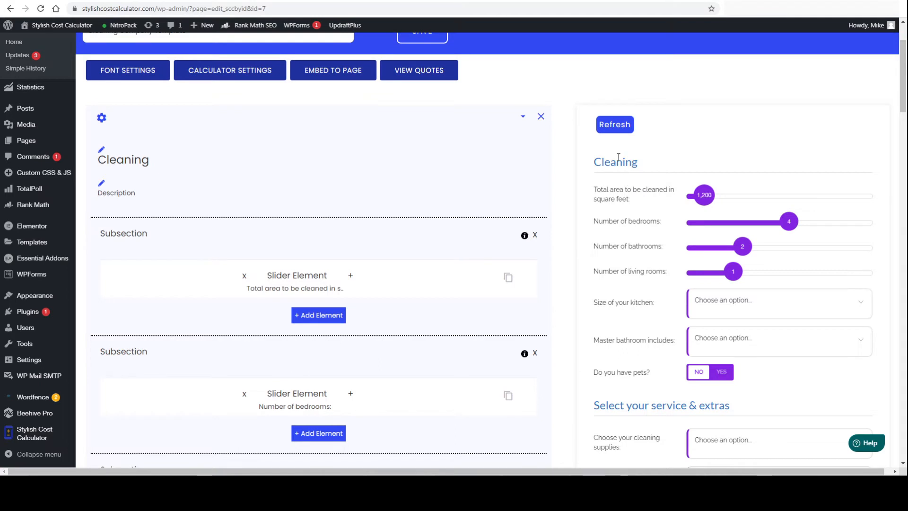
pyautogui.scroll(-1, 612, 167)
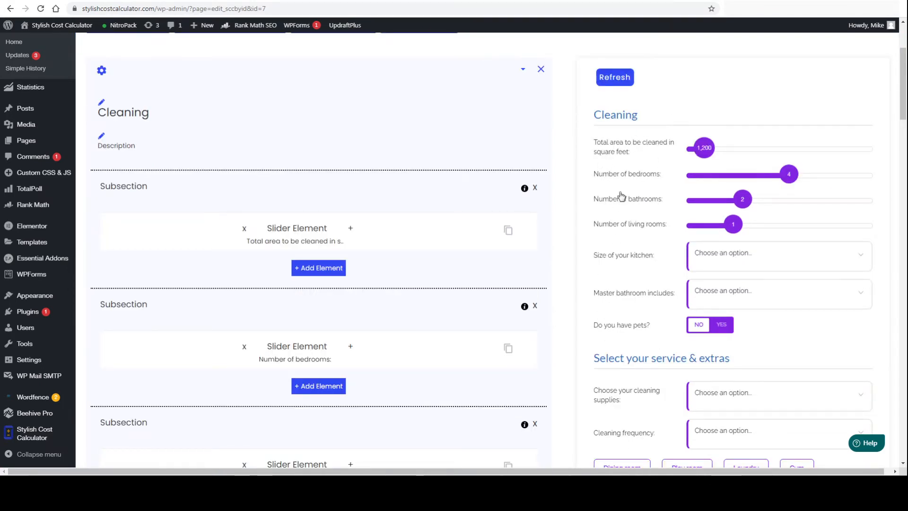
pyautogui.scroll(-4, 622, 331)
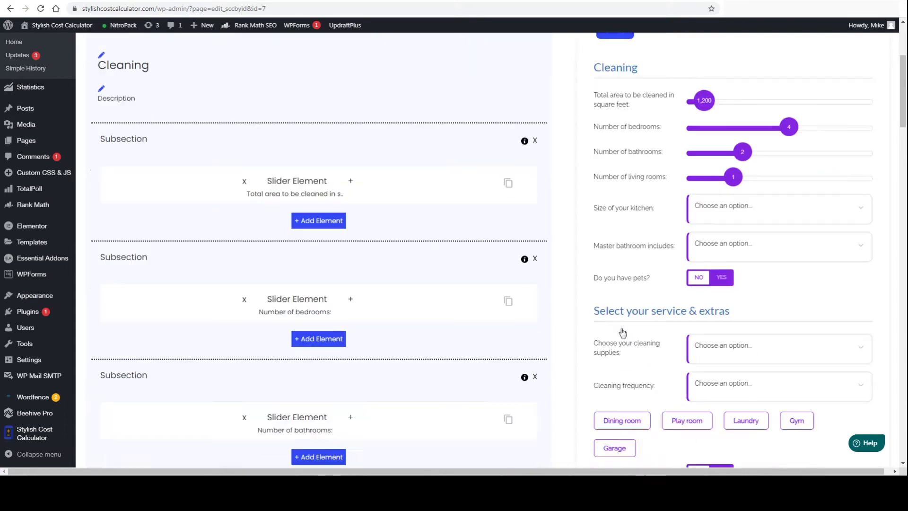
pyautogui.scroll(-1, 621, 327)
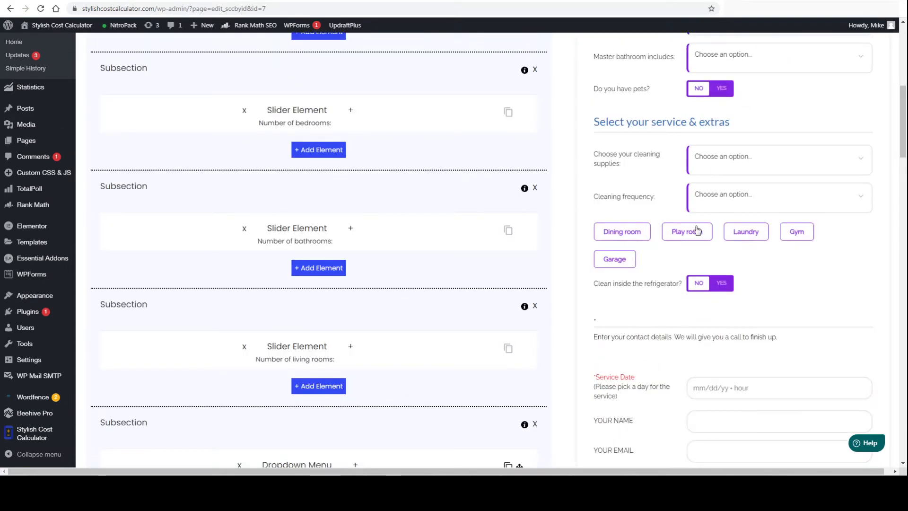
pyautogui.scroll(7, 763, 299)
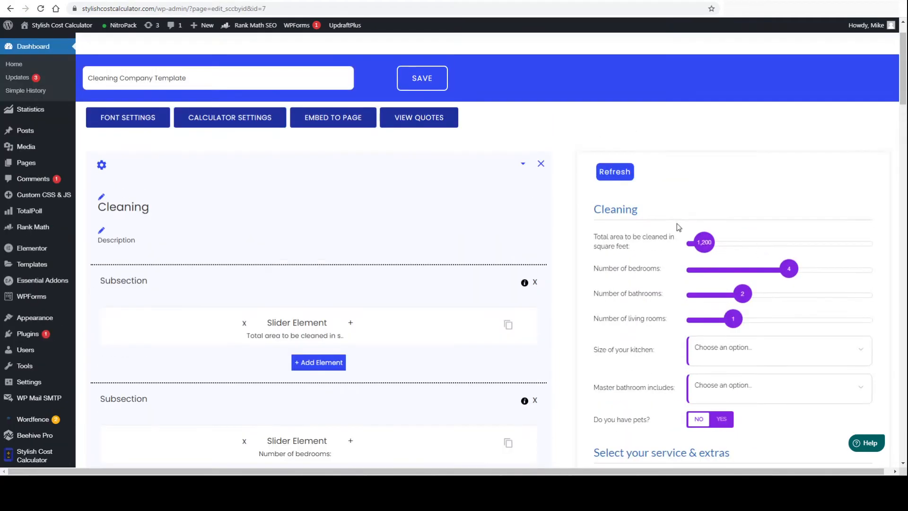
pyautogui.moveTo(645, 249); pyautogui.dragTo(602, 240)
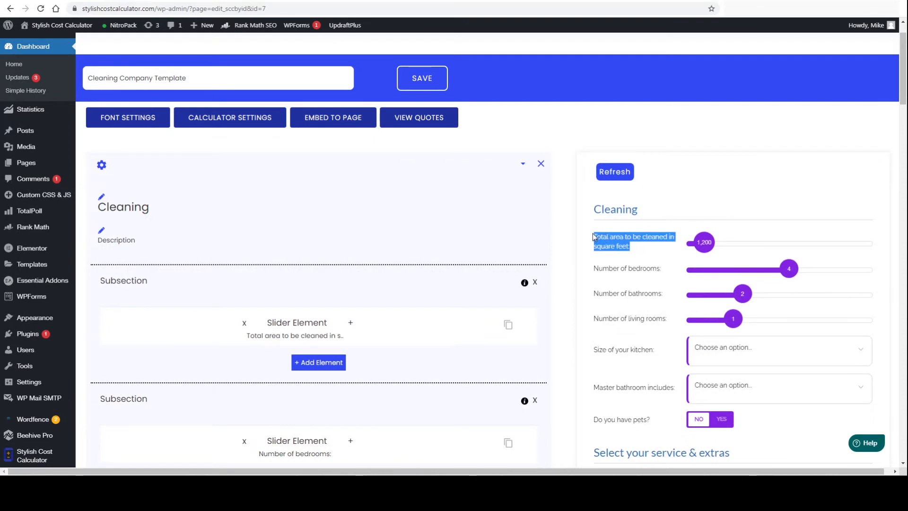
# Switch to the Cleaning Company Leads spreadsheet in Google Sheets and enter the heading Name in cell A1.
pyautogui.click(396, 0)
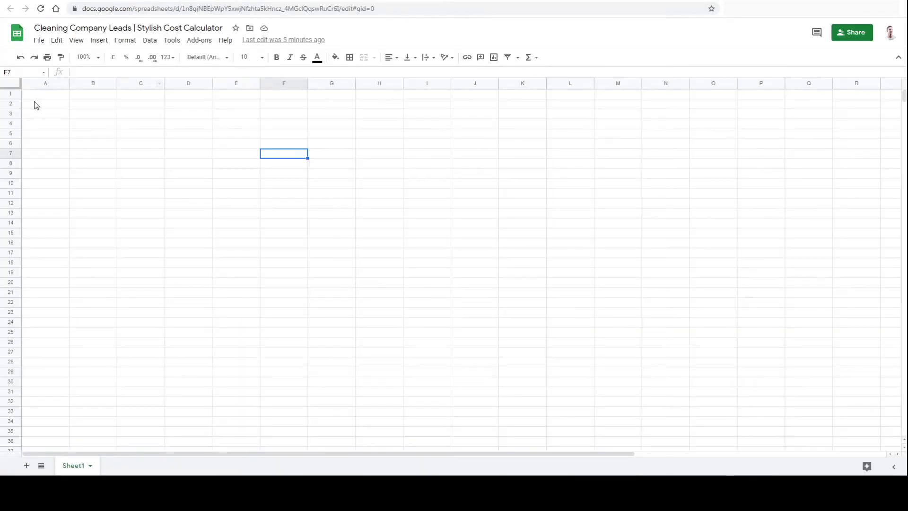
pyautogui.click(47, 95)
pyautogui.write('Name')
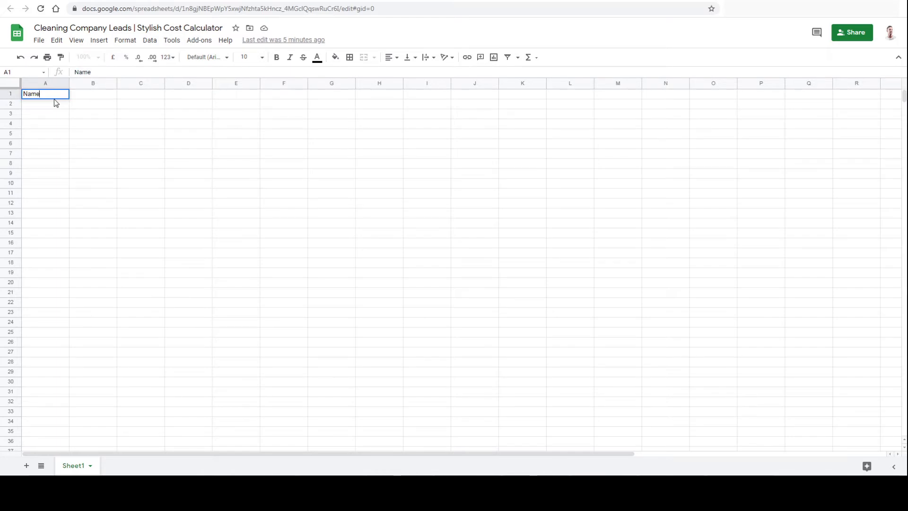
# Switch to the WordPress calculator editor and add a mandatory Date field named Start Date, described "Choose your first cleaning date", to the Email Quote form.
pyautogui.click(251, 0)
pyautogui.scroll(-2, 472, 288)
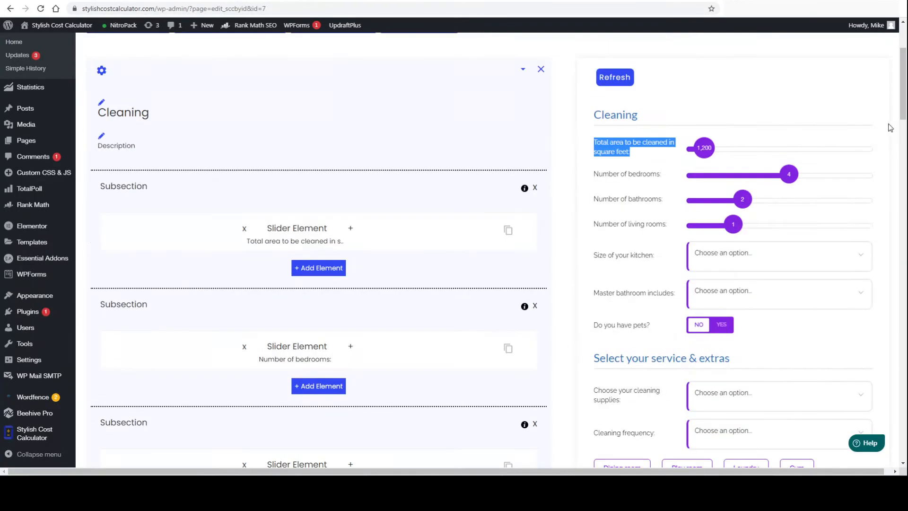
pyautogui.moveTo(904, 89); pyautogui.dragTo(868, 411)
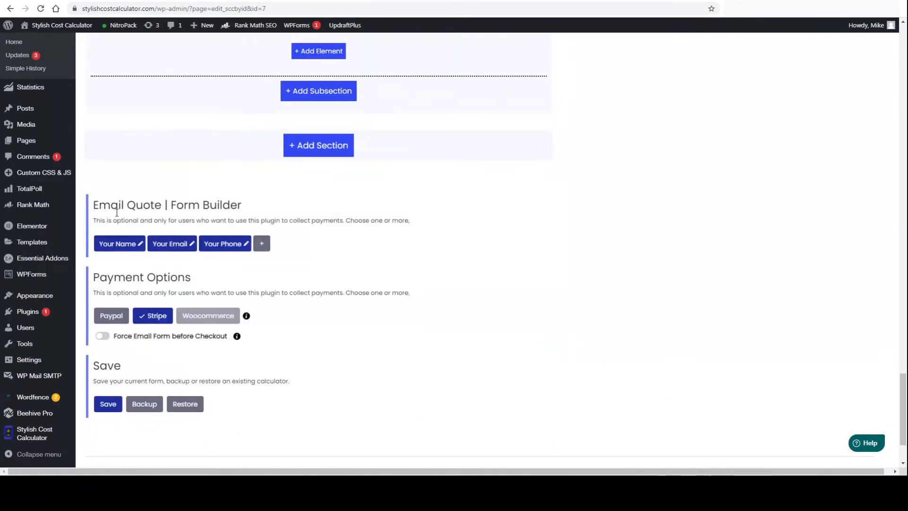
pyautogui.moveTo(99, 204); pyautogui.dragTo(246, 206)
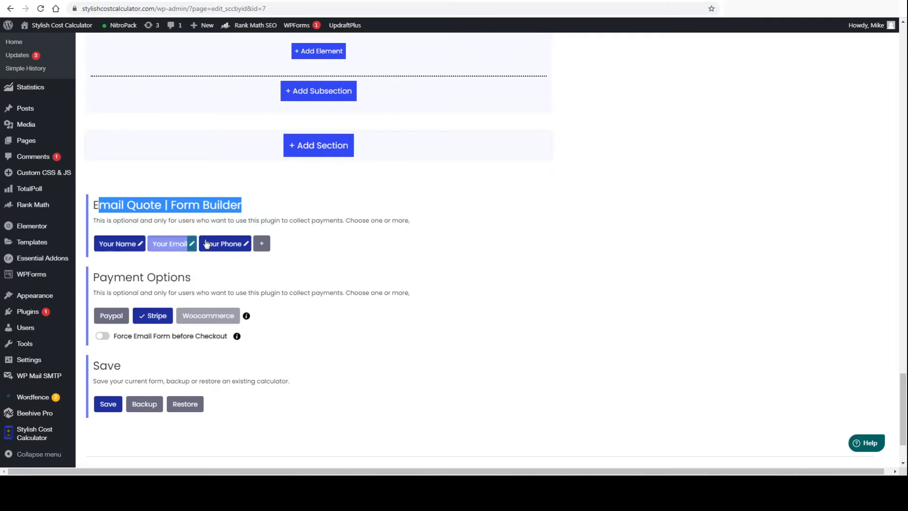
pyautogui.click(261, 244)
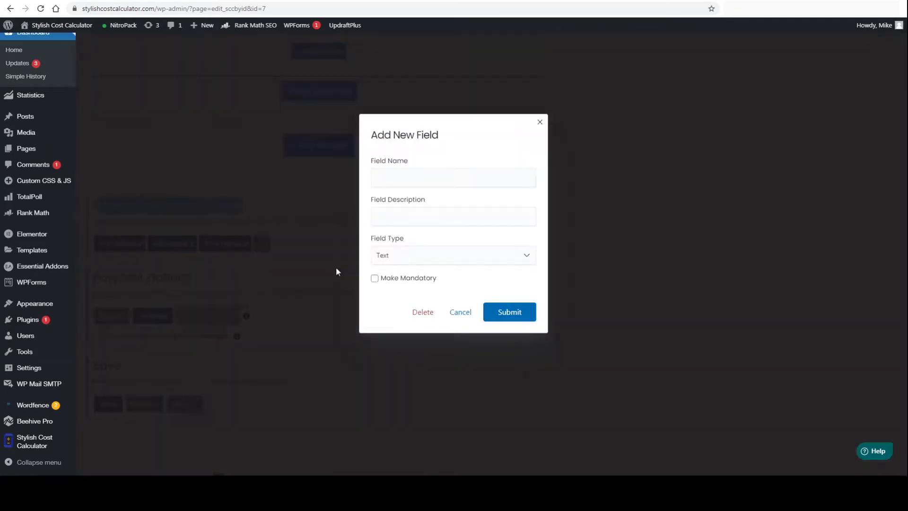
pyautogui.click(433, 178)
pyautogui.click(416, 258)
pyautogui.click(395, 280)
pyautogui.click(433, 216)
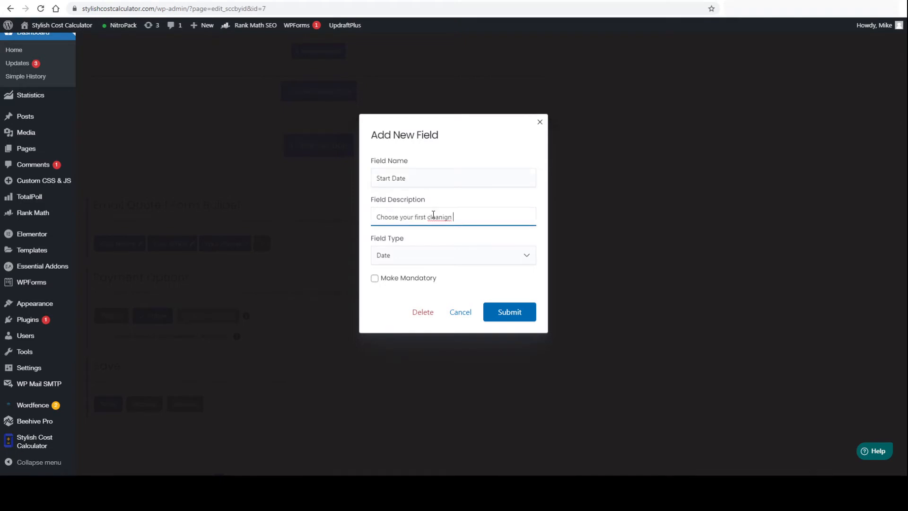
pyautogui.click(452, 300)
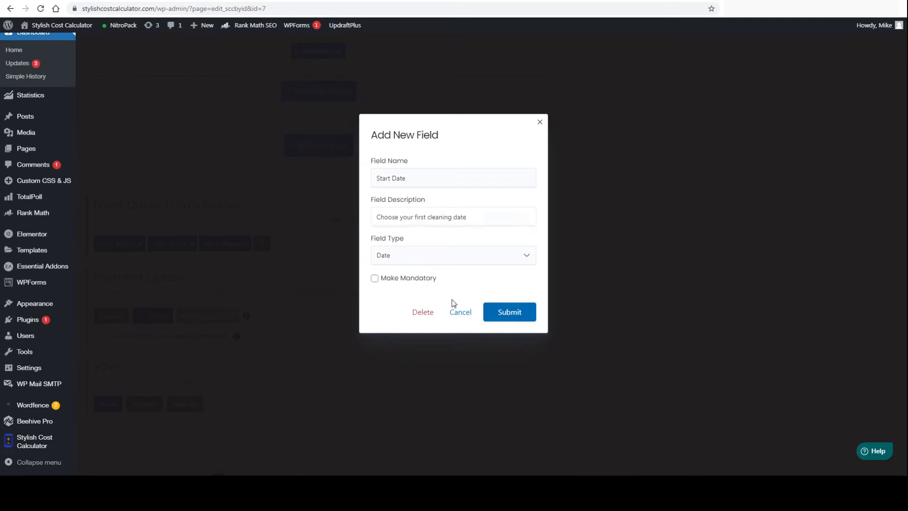
pyautogui.click(375, 278)
pyautogui.click(497, 310)
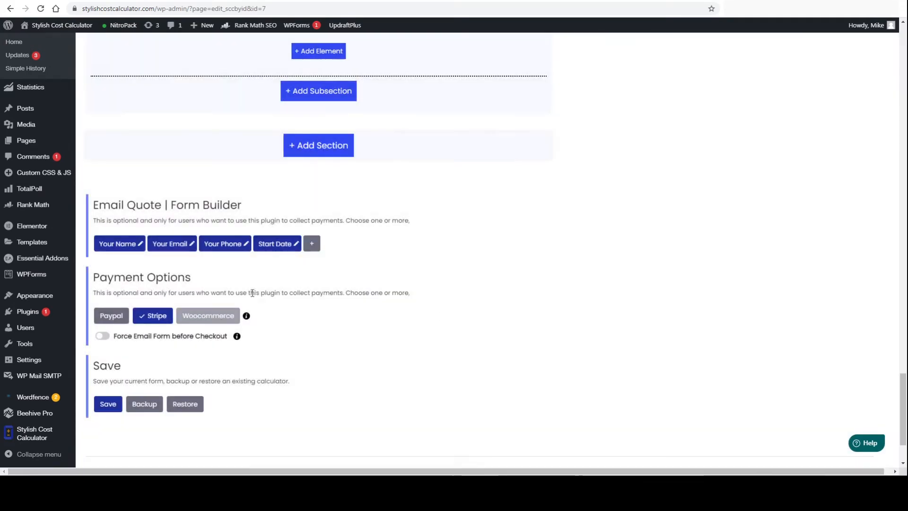
# Save the Cleaning Company Template calculator and return to its Email Quote form fields.
pyautogui.scroll(20, 293, 253)
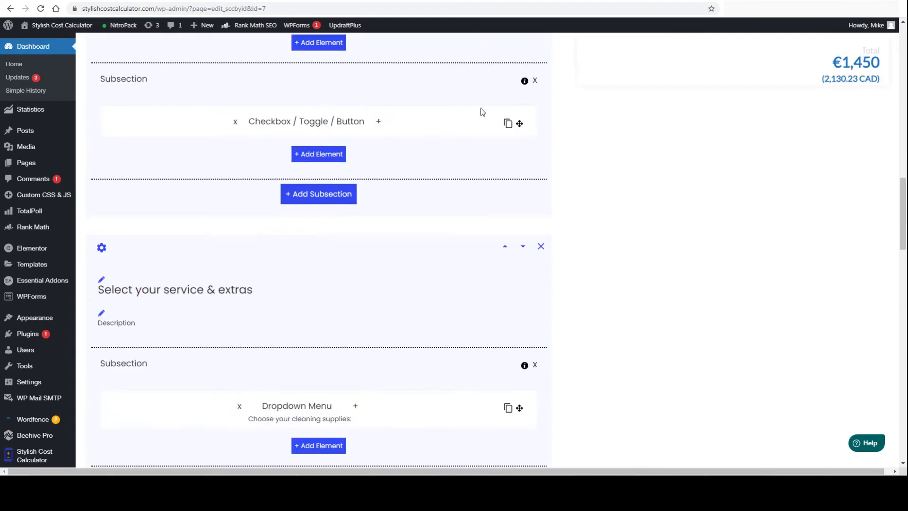
pyautogui.scroll(10, 520, 116)
pyautogui.click(423, 125)
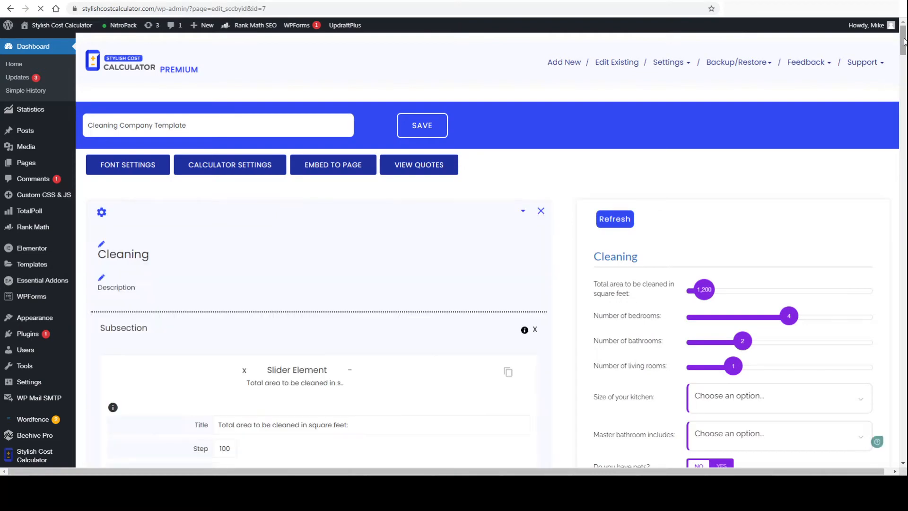
pyautogui.moveTo(903, 51); pyautogui.dragTo(904, 390)
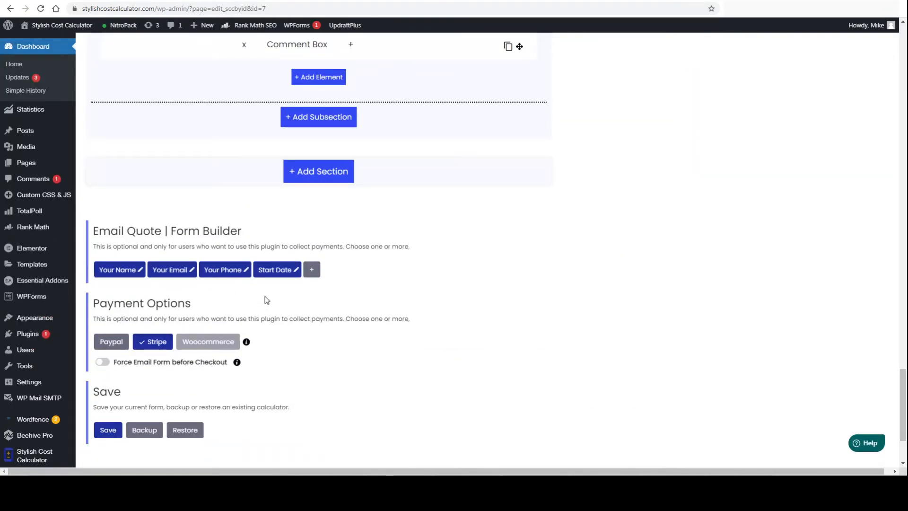
# Switch to the Cleaning Company Leads spreadsheet and enter the headings Your Name, Your Phone, Your Email and Start Date in cells A1 to D1.
pyautogui.click(373, 2)
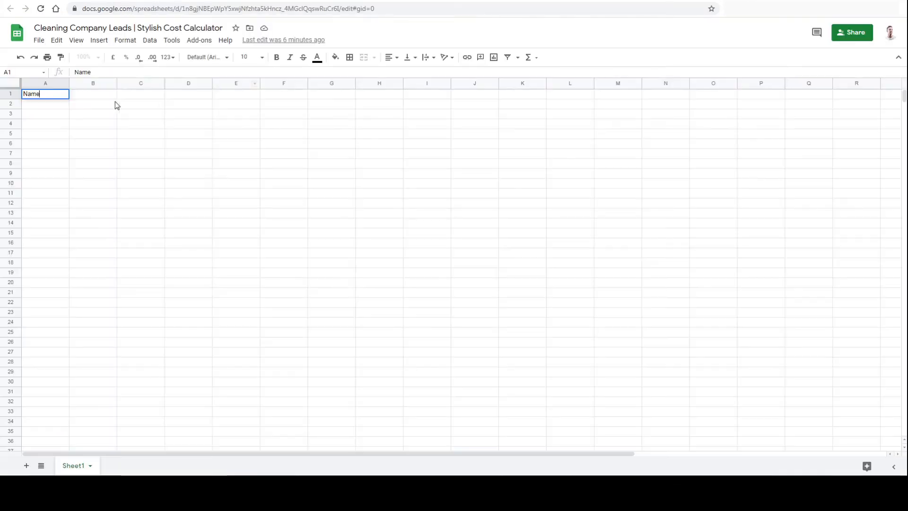
pyautogui.hotkey('ctrl', 'a')
pyautogui.write('YUo')
pyautogui.write('r Nam')
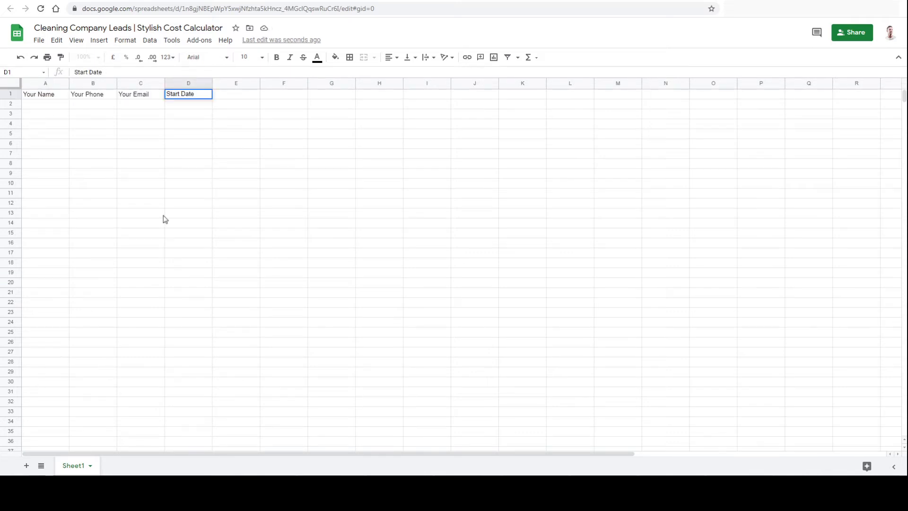
pyautogui.click(41, 110)
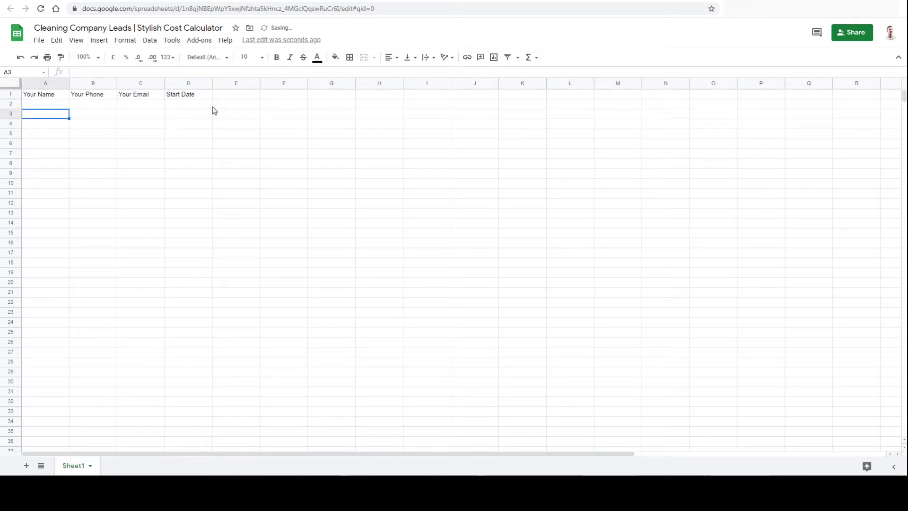
# Switch to the WordPress calculator editor and copy the label "Total area to be cleaned in square feet:" from the calculator preview.
pyautogui.click(495, 1)
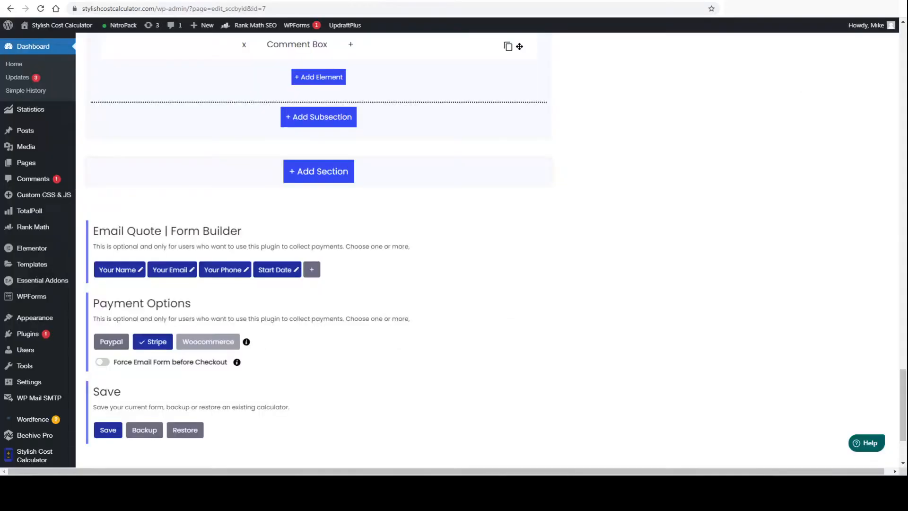
pyautogui.scroll(10, 738, 278)
pyautogui.moveTo(902, 253); pyautogui.dragTo(902, 90)
pyautogui.moveTo(641, 147); pyautogui.dragTo(597, 137)
pyautogui.hotkey('ctrl', 'c')
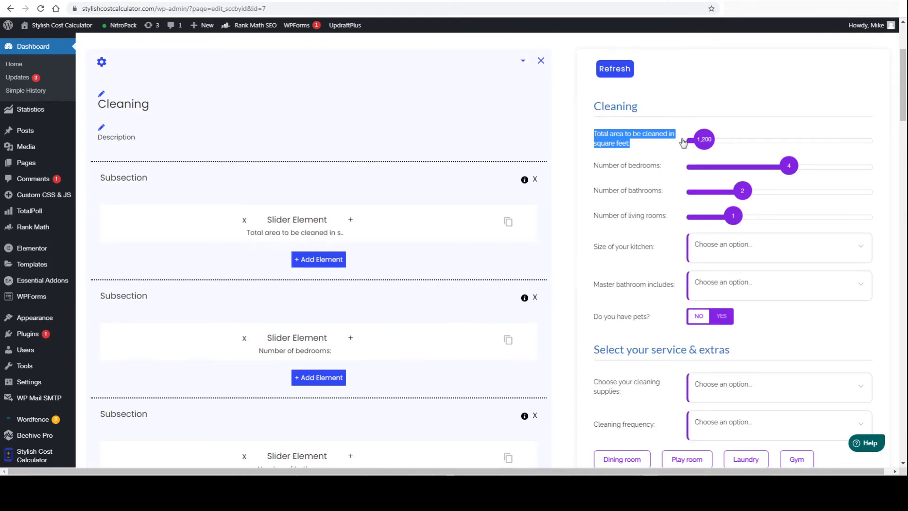
# Switch to the Cleaning Company Leads spreadsheet and paste the copied label into cell E1 as a heading.
pyautogui.click(386, 2)
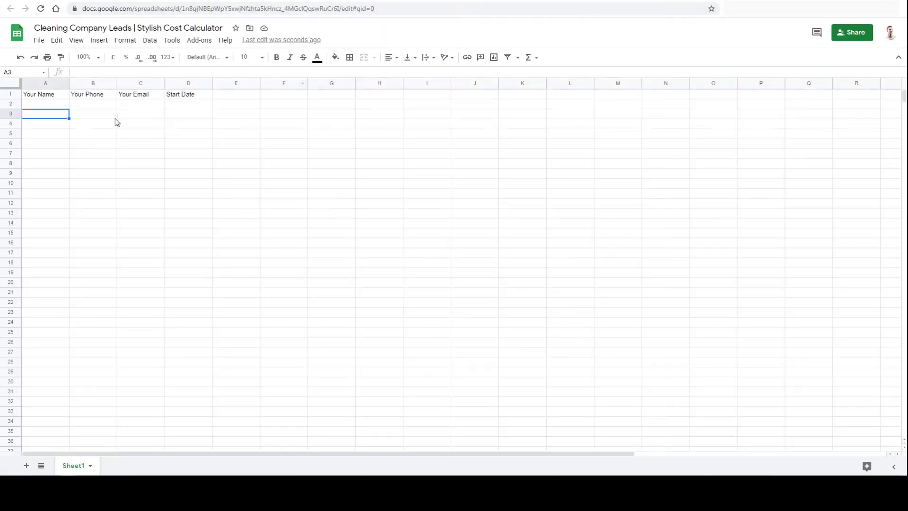
pyautogui.click(226, 98)
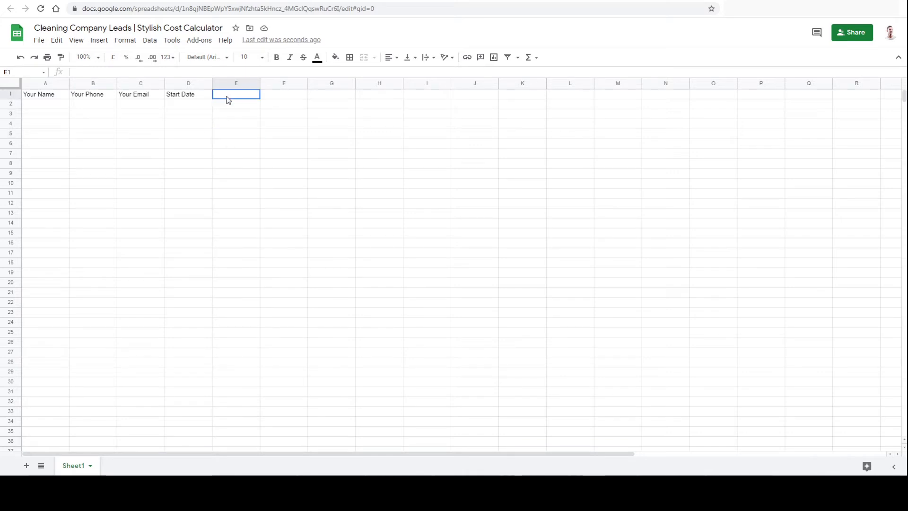
pyautogui.click(89, 73)
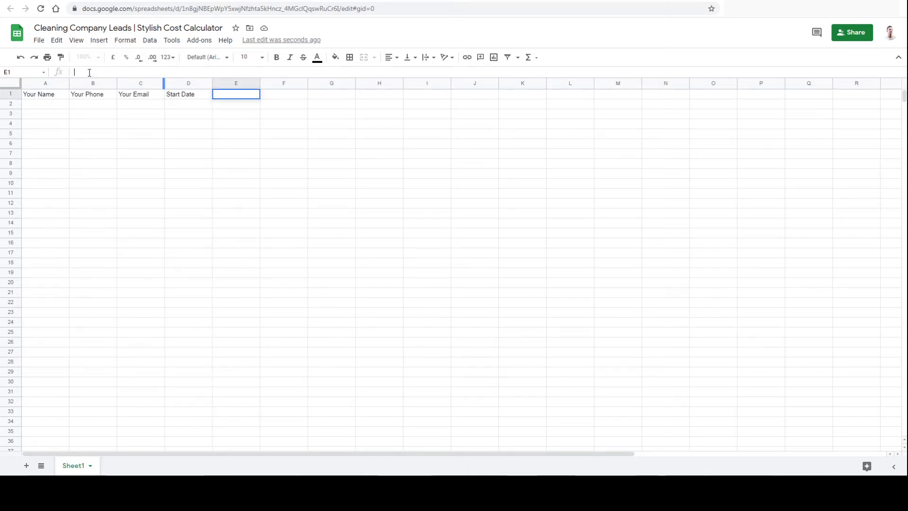
pyautogui.hotkey('ctrl', 'v')
pyautogui.click(244, 133)
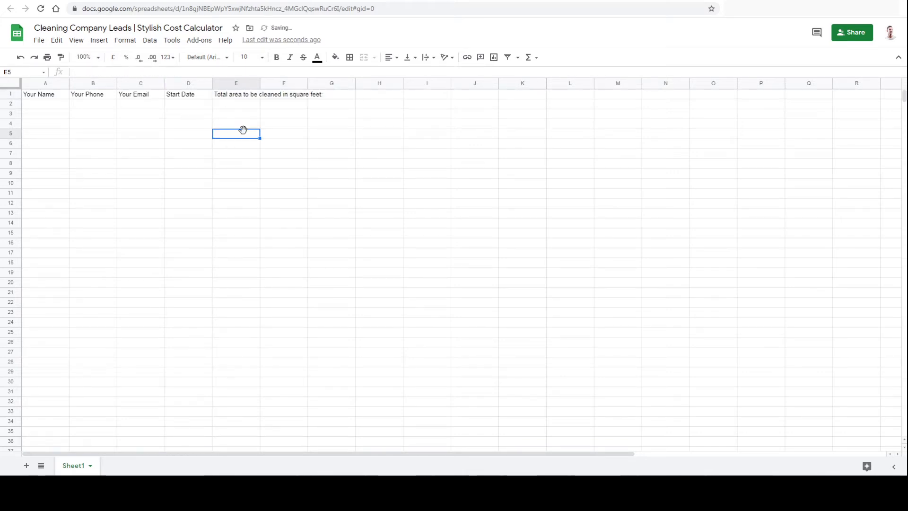
# Set the text wrapping of header row 1 to Wrap.
pyautogui.click(11, 95)
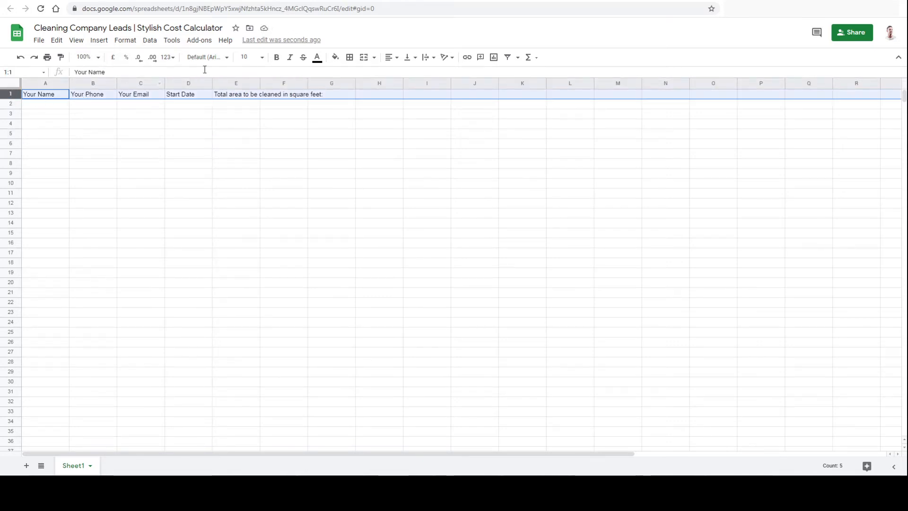
pyautogui.click(428, 57)
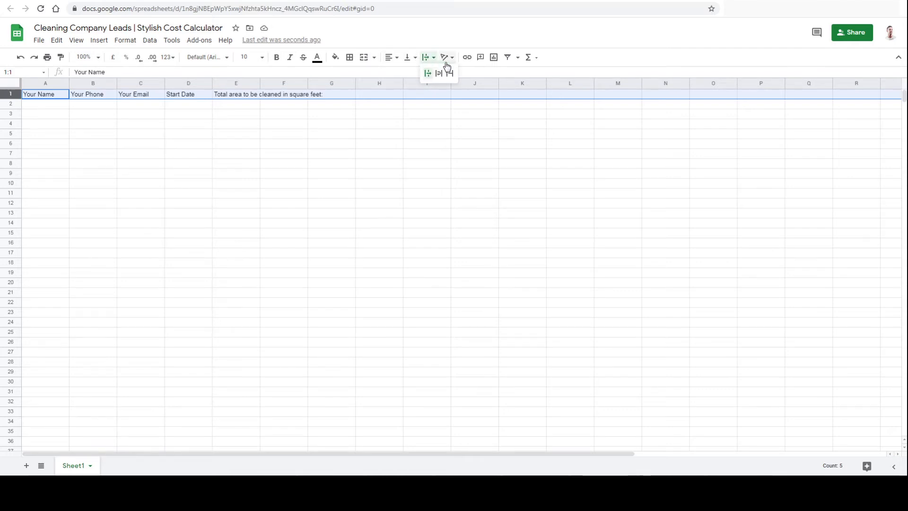
pyautogui.click(449, 73)
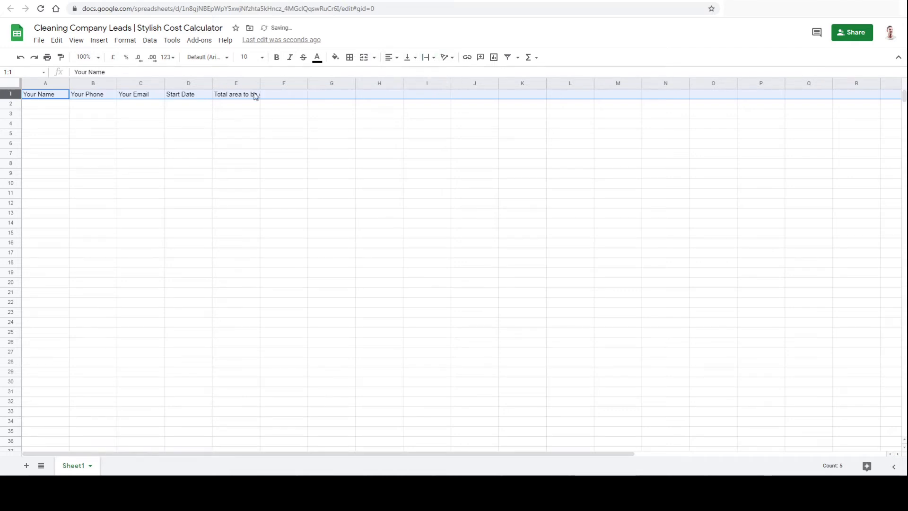
pyautogui.click(427, 58)
pyautogui.click(438, 73)
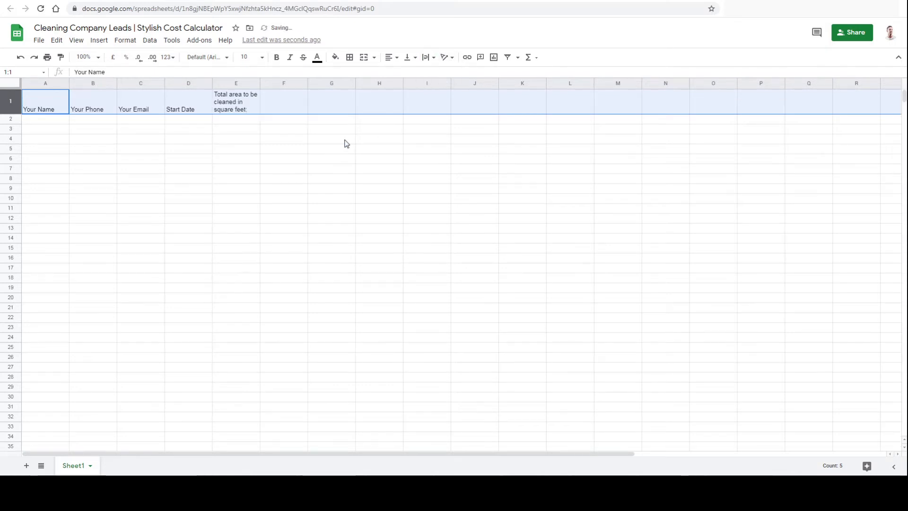
# Align the headings in row 1 to the top of their cells and centre them horizontally.
pyautogui.click(407, 57)
pyautogui.click(409, 73)
pyautogui.click(391, 57)
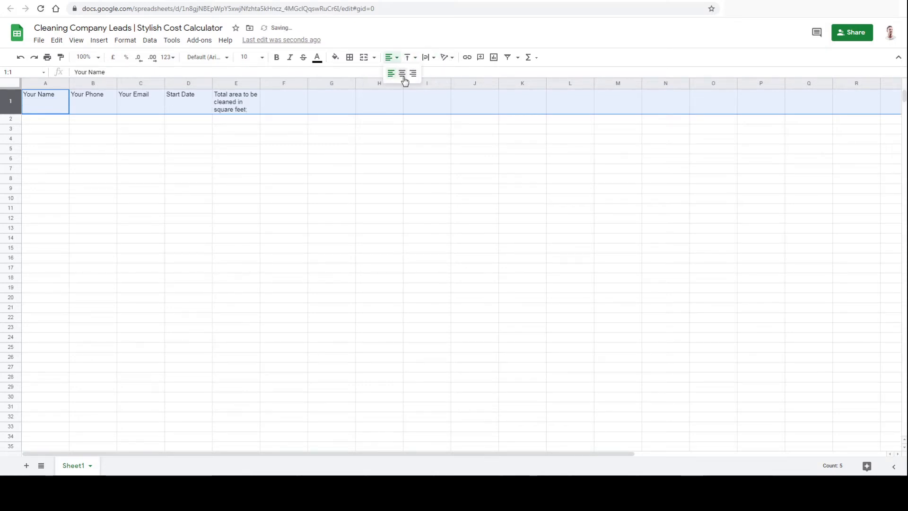
pyautogui.click(401, 73)
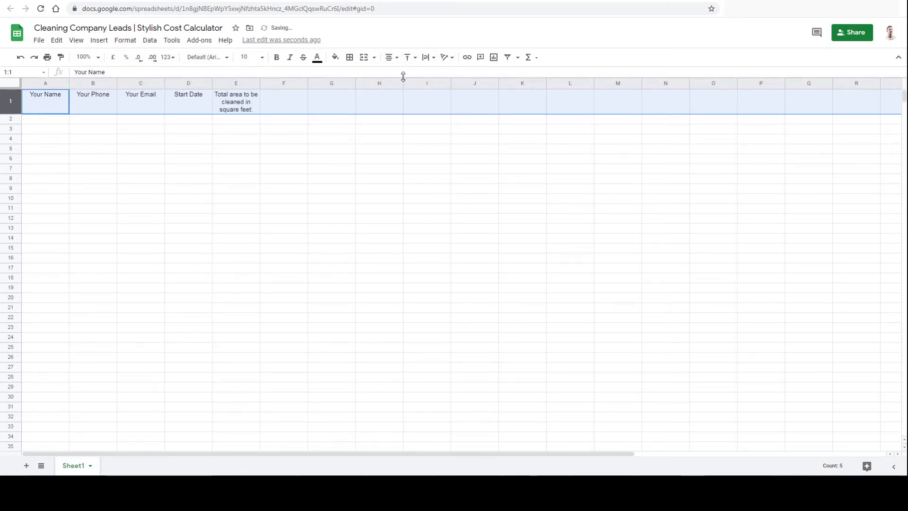
# Give header row 1 a black fill and white text.
pyautogui.click(335, 57)
pyautogui.click(339, 90)
pyautogui.click(317, 57)
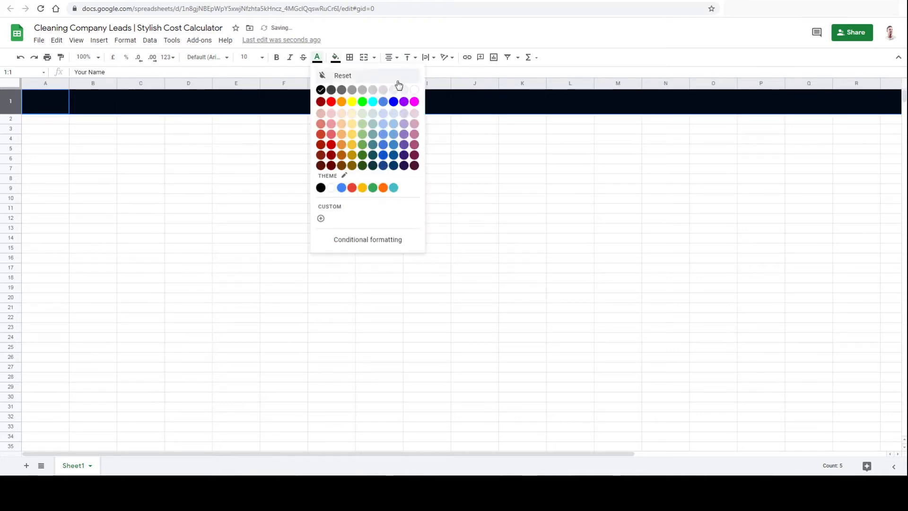
pyautogui.click(414, 90)
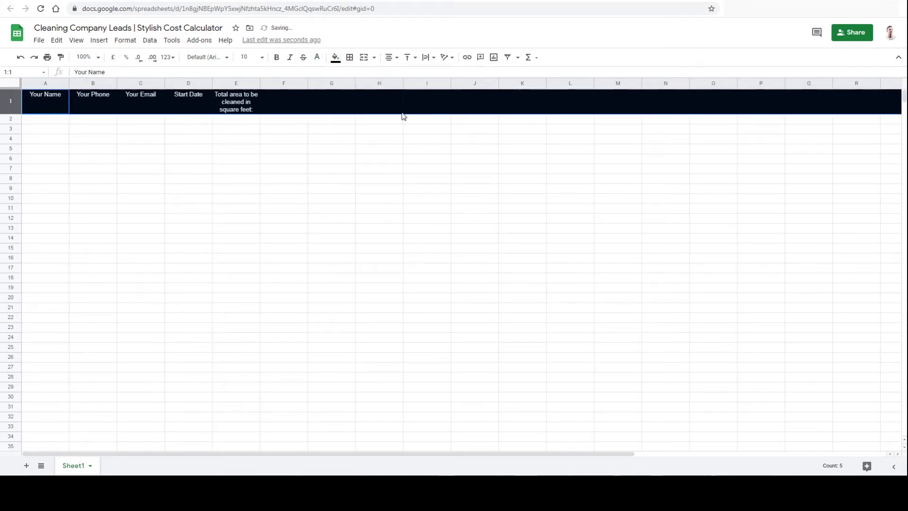
pyautogui.click(344, 136)
# Freeze row 1 of the sheet as the header row.
pyautogui.click(9, 101)
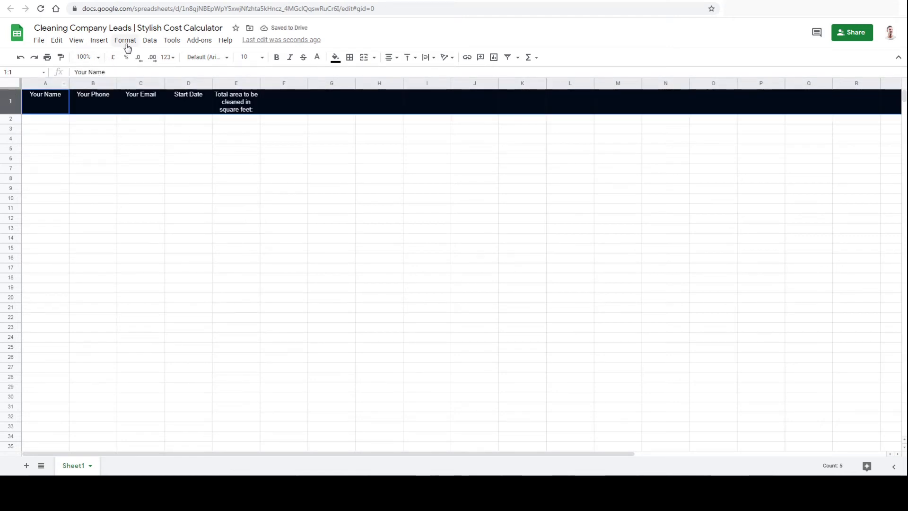
pyautogui.click(76, 40)
pyautogui.moveTo(114, 60)
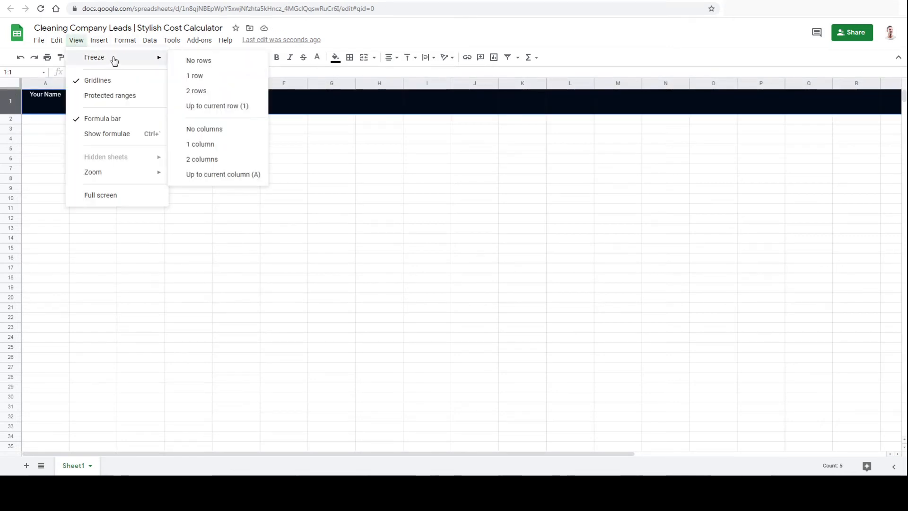
pyautogui.click(179, 142)
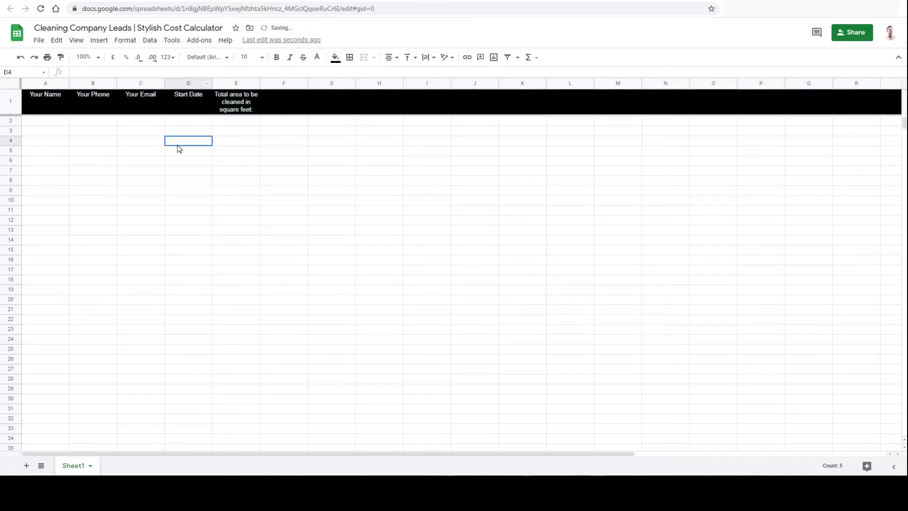
# Look down through the sheet's rows and back up to check how the frozen header row behaves.
pyautogui.press('Up')
pyautogui.press('Up')
pyautogui.press('Down')
pyautogui.press('Down')
pyautogui.press('Up')
pyautogui.press('Up')
pyautogui.press('Up')
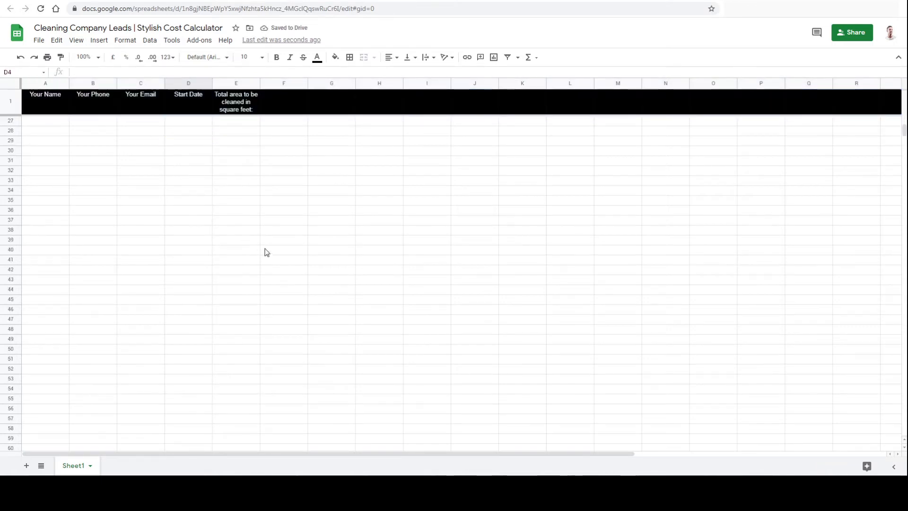
pyautogui.press('Down')
pyautogui.press('Down')
pyautogui.press('Down')
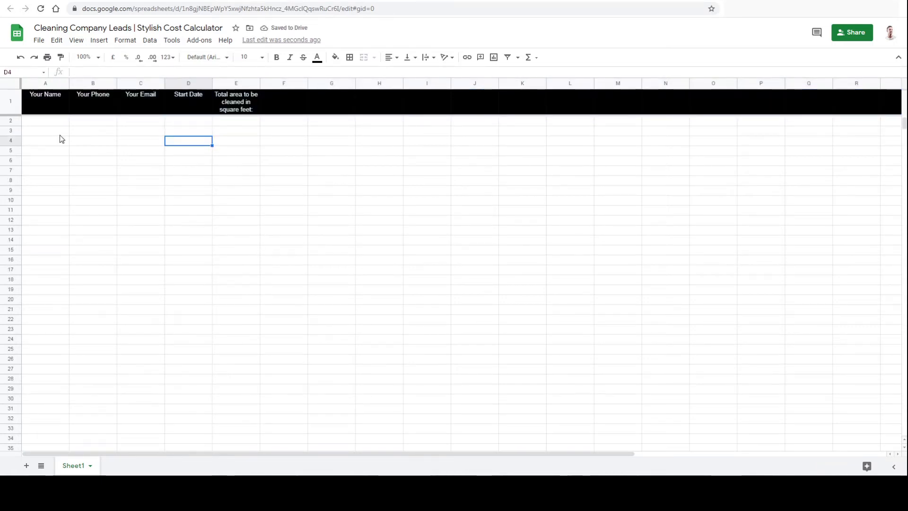
# Reset the fill colour of rows 2 to 14.
pyautogui.click(13, 118)
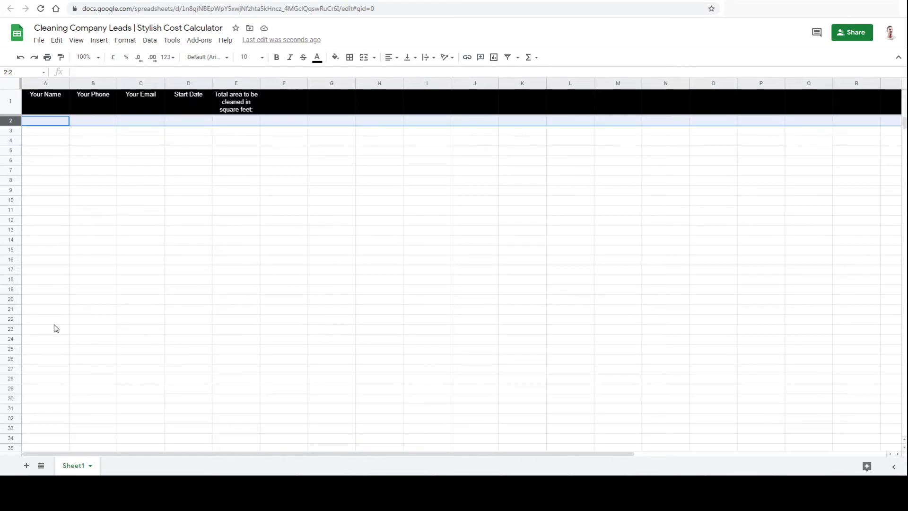
pyautogui.keyDown('shift'); pyautogui.click(15, 242); pyautogui.keyUp('shift')
pyautogui.click(335, 57)
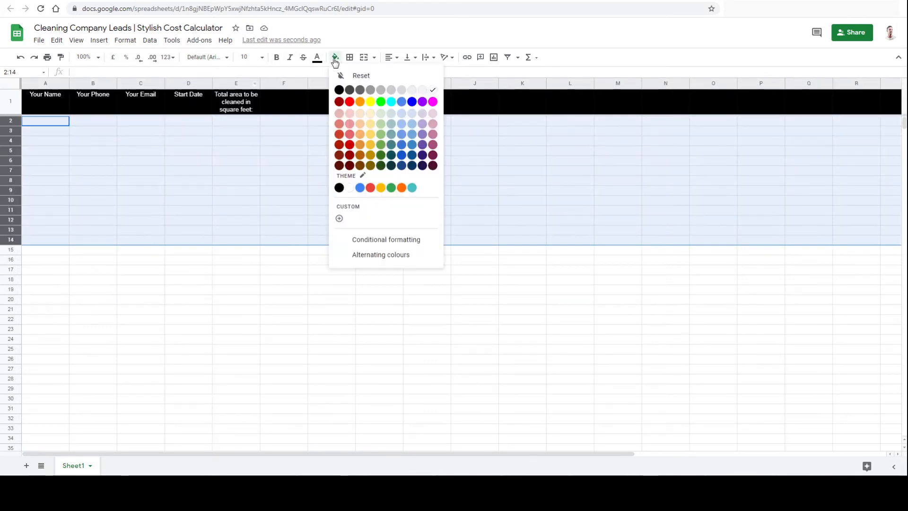
pyautogui.click(361, 76)
pyautogui.click(236, 161)
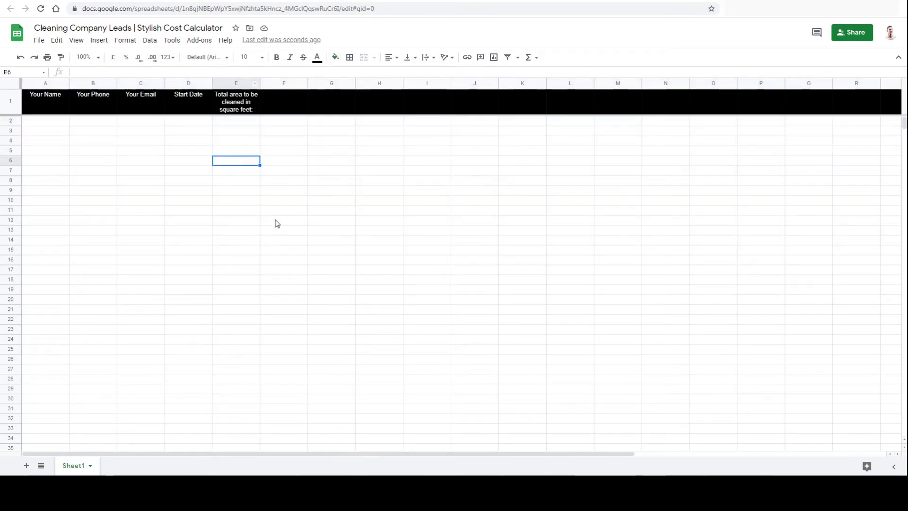
# Copy the label "Number of bedrooms:" from the WordPress calculator preview and paste it into cell F1 of the leads spreadsheet.
pyautogui.click(293, 0)
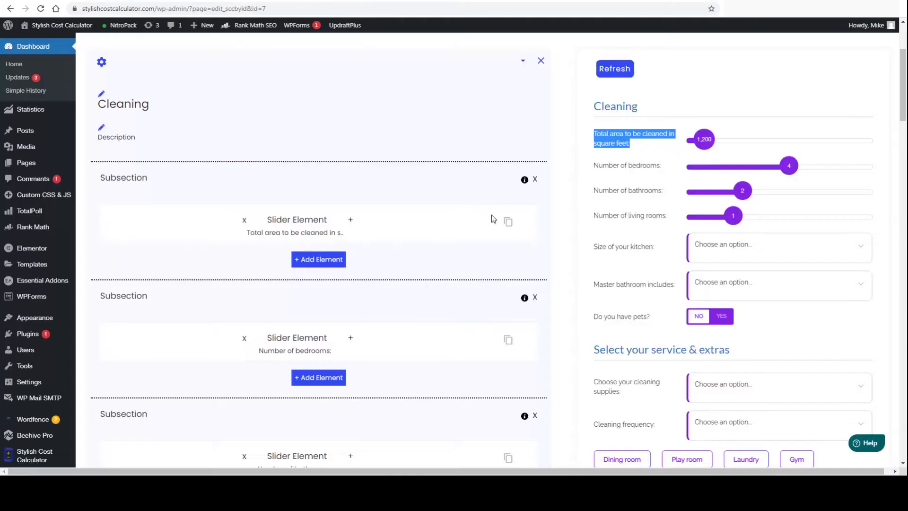
pyautogui.moveTo(661, 165); pyautogui.dragTo(596, 171)
pyautogui.hotkey('ctrl', 'c')
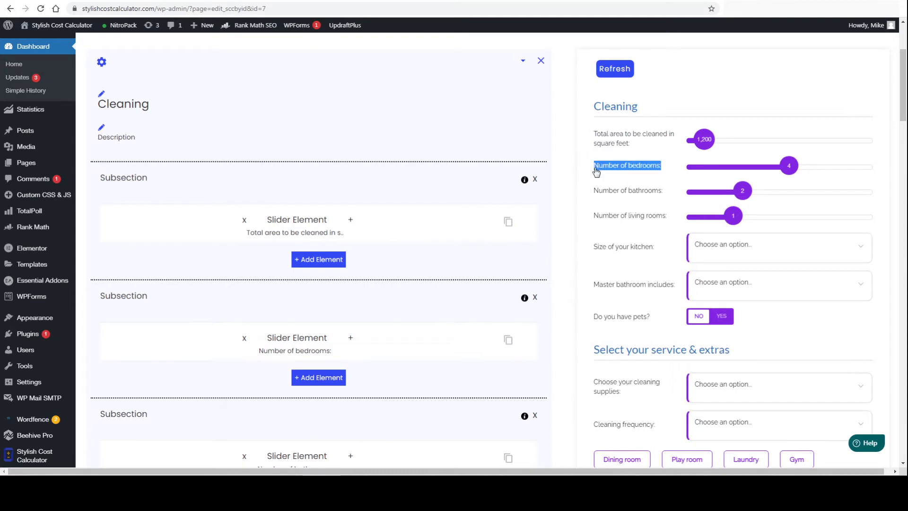
pyautogui.click(353, 2)
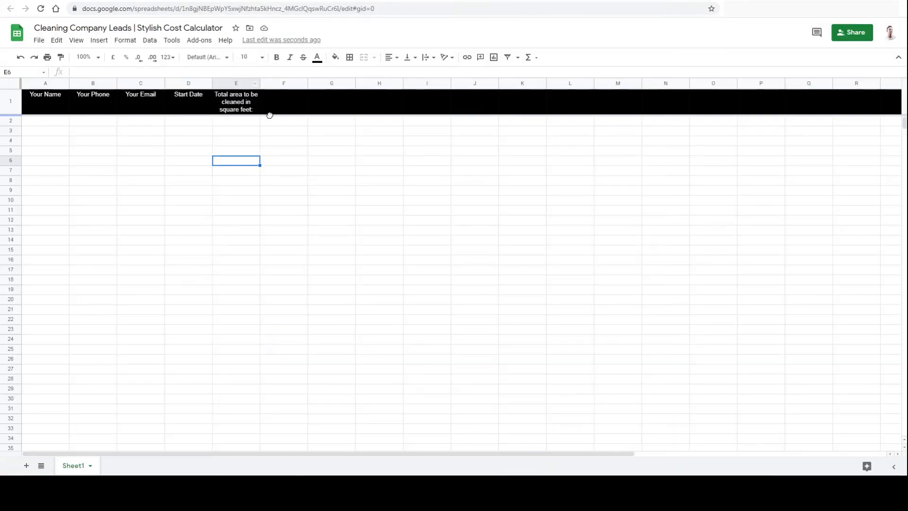
pyautogui.click(291, 101)
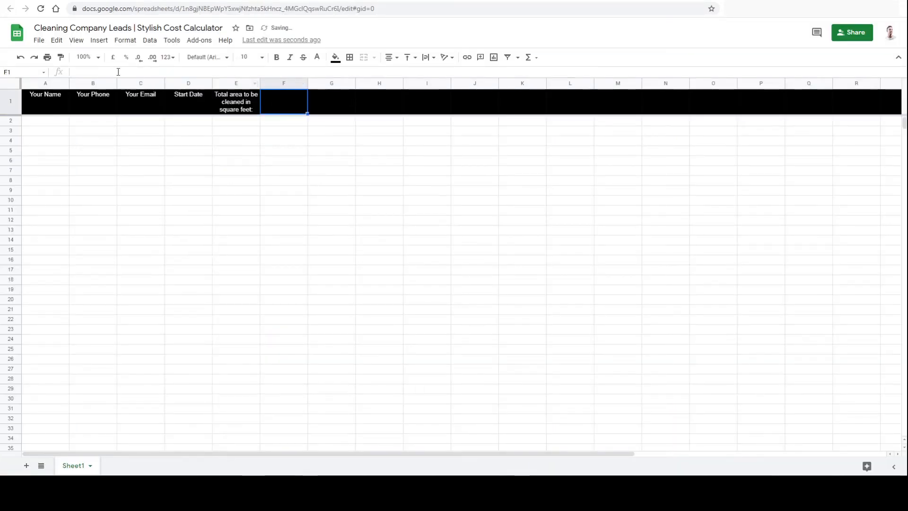
pyautogui.click(90, 69)
pyautogui.hotkey('ctrl', 'v')
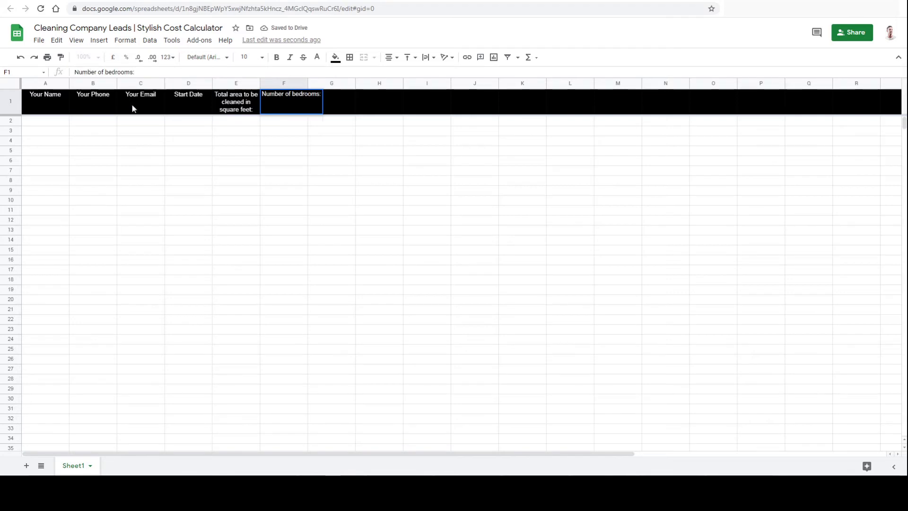
pyautogui.click(195, 152)
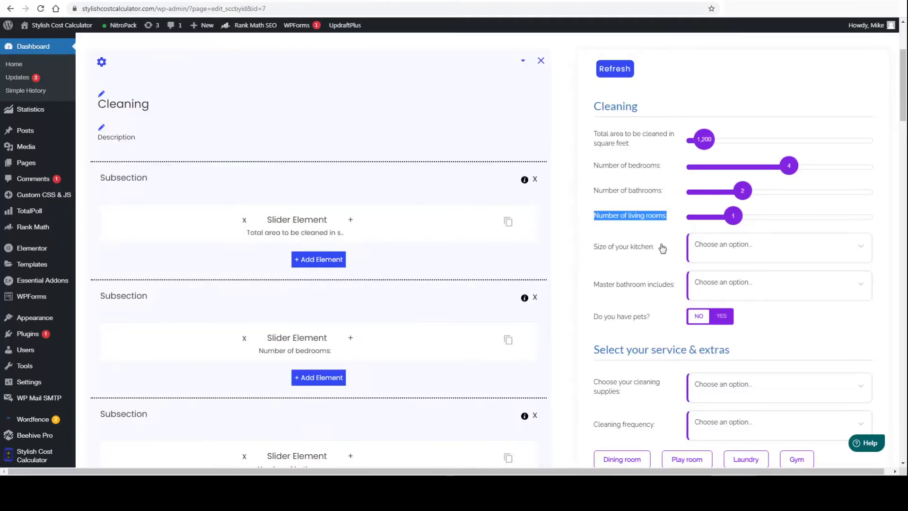
# Copy the label "Size of your kitchen:" from the calculator preview and paste it into cell I1 of the leads spreadsheet.
pyautogui.click(662, 249)
pyautogui.tripleClick(592, 251)
pyautogui.hotkey('ctrl', 'c')
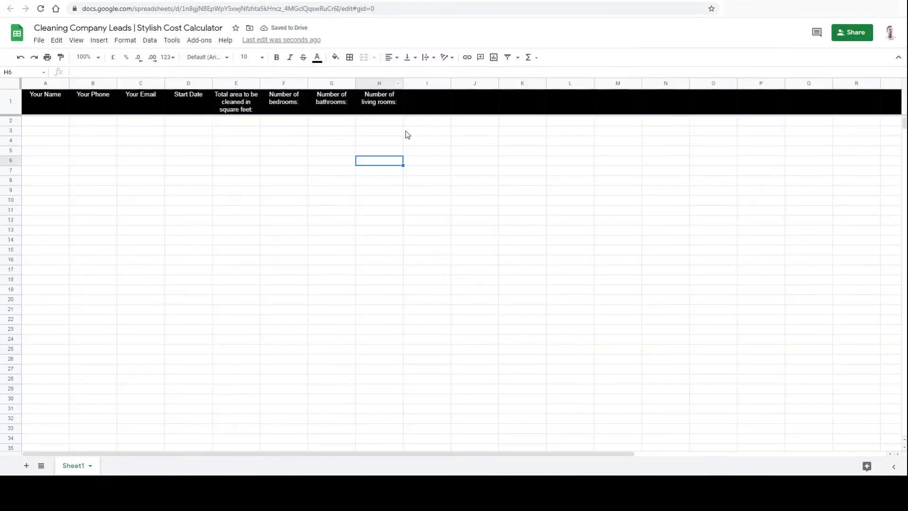
pyautogui.click(425, 100)
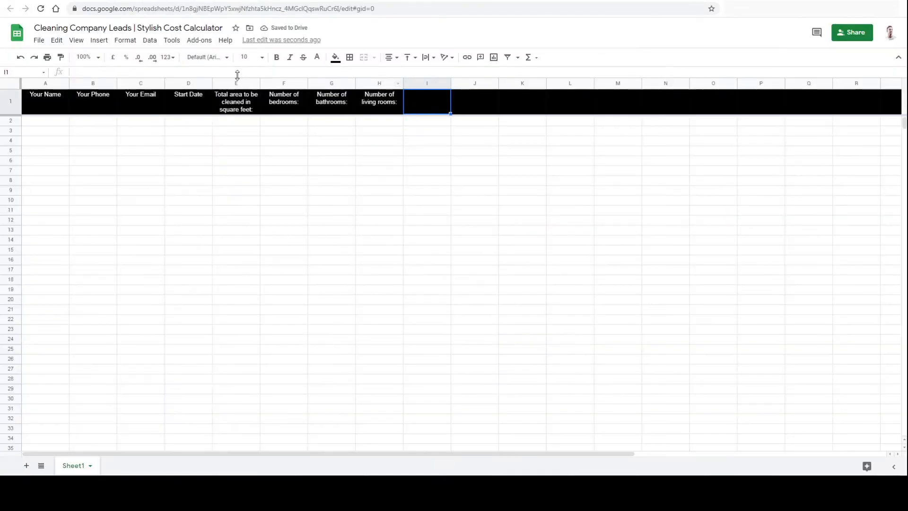
pyautogui.hotkey('ctrl', 'v')
pyautogui.click(277, 210)
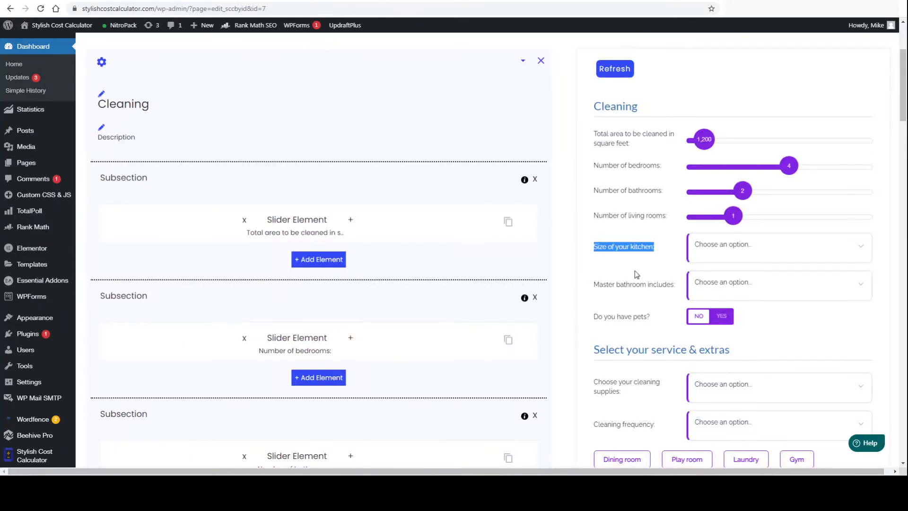
# Copy the label "Master bathroom includes:" from the calculator preview and paste it into cell J1 of the leads spreadsheet.
pyautogui.moveTo(681, 289); pyautogui.dragTo(593, 288)
pyautogui.hotkey('ctrl', 'c')
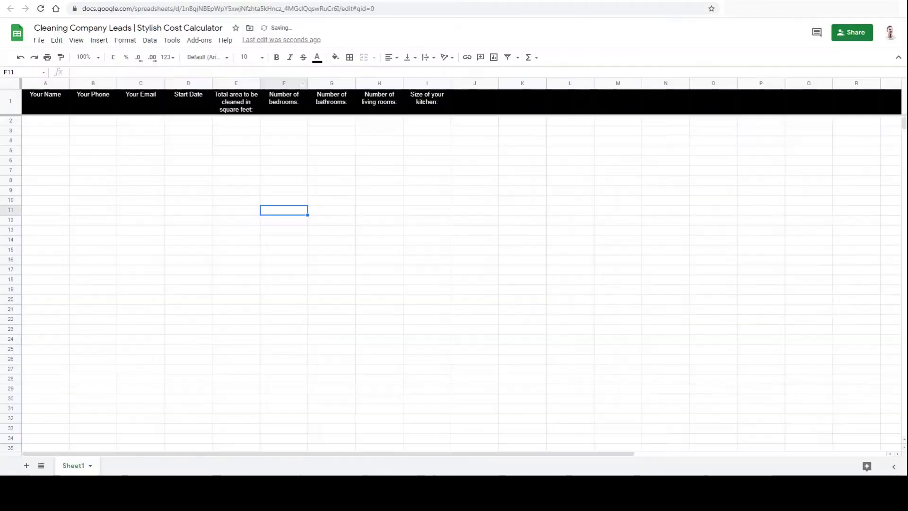
pyautogui.click(453, 113)
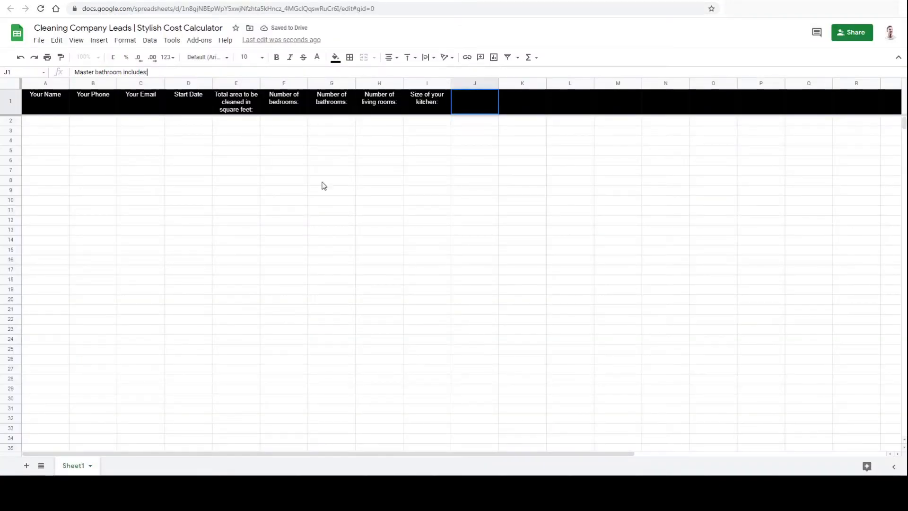
pyautogui.hotkey('ctrl', 'v')
pyautogui.click(361, 263)
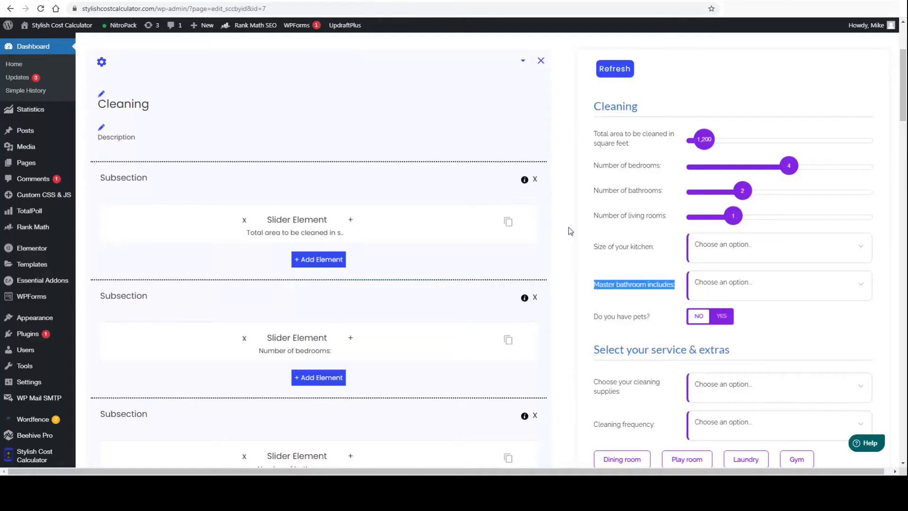
# Copy the calculator preview labels for pets, cleaning supplies and cleaning frequency into cells K1, L1 and M1 of the leads spreadsheet.
pyautogui.click(644, 320)
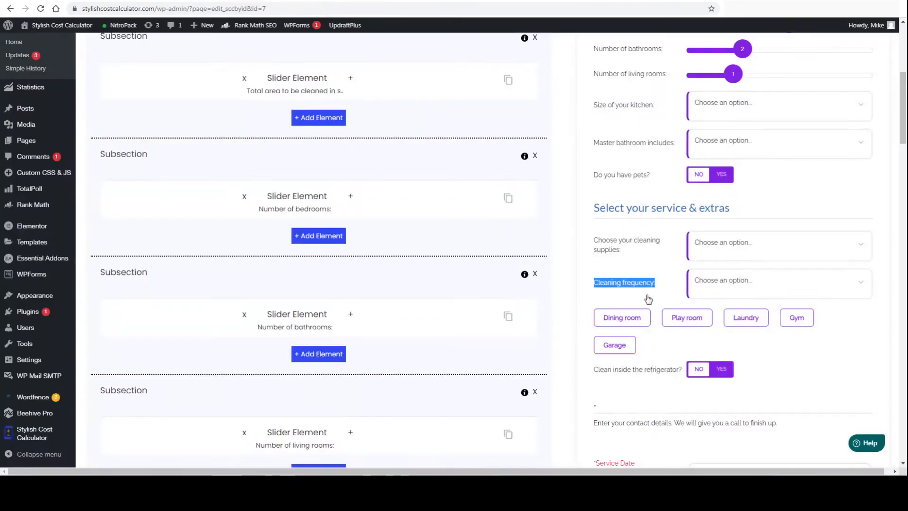
pyautogui.scroll(-2, 647, 299)
pyautogui.scroll(5, 642, 165)
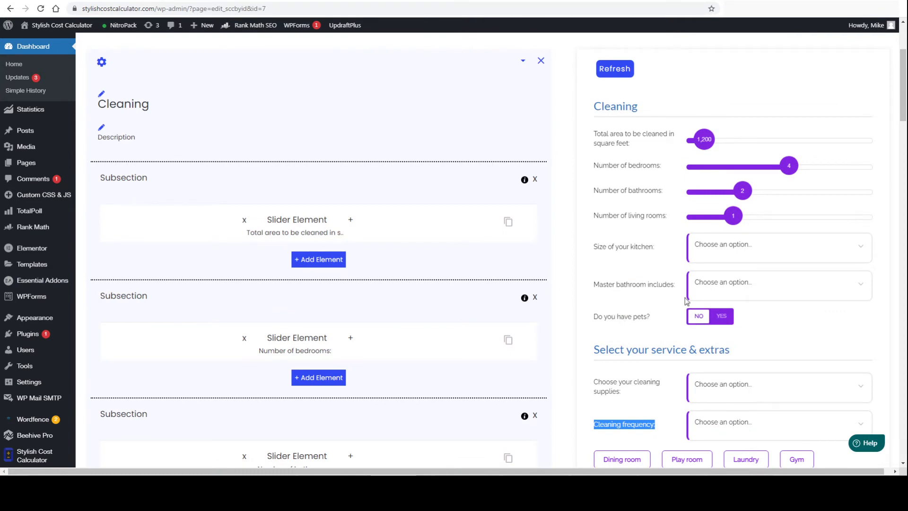
pyautogui.scroll(1, 652, 301)
pyautogui.scroll(-5, 740, 334)
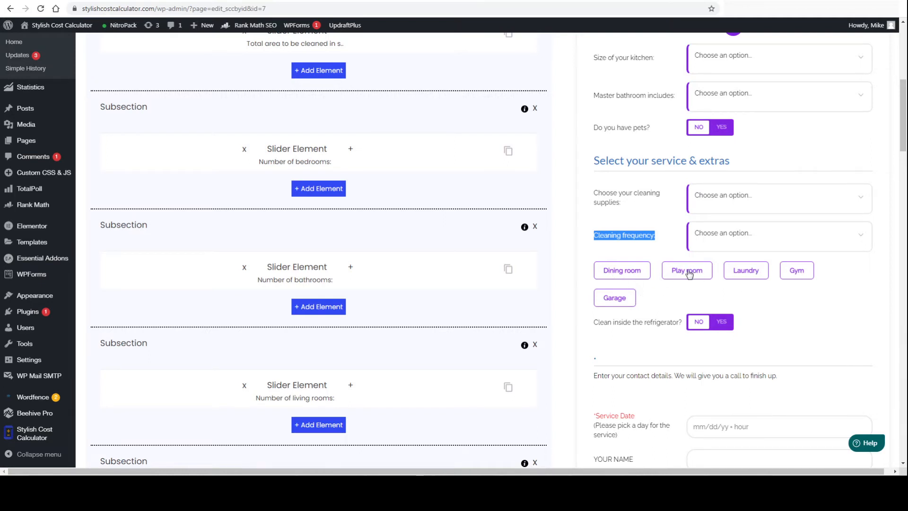
# Undo the paste of "Cleaning frequency:" in cell M1 of the leads spreadsheet.
pyautogui.click(401, 3)
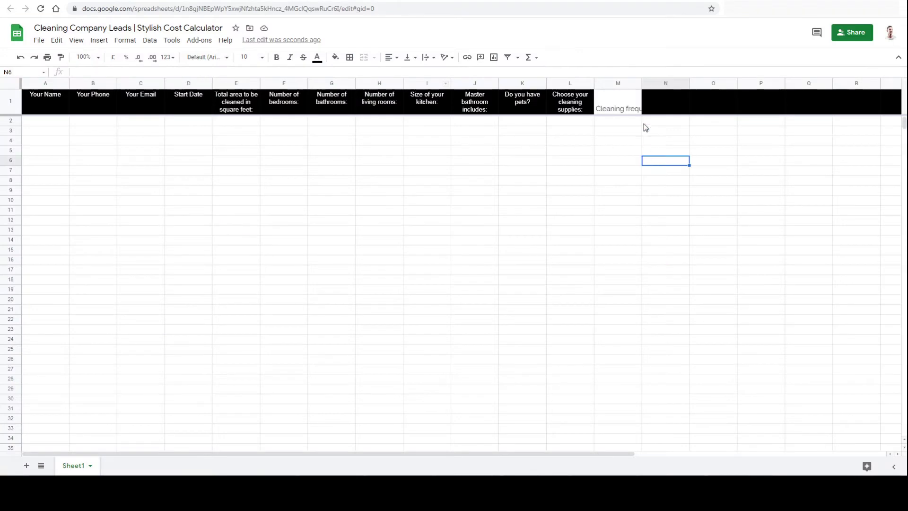
pyautogui.click(614, 111)
pyautogui.hotkey('ctrl', 'z')
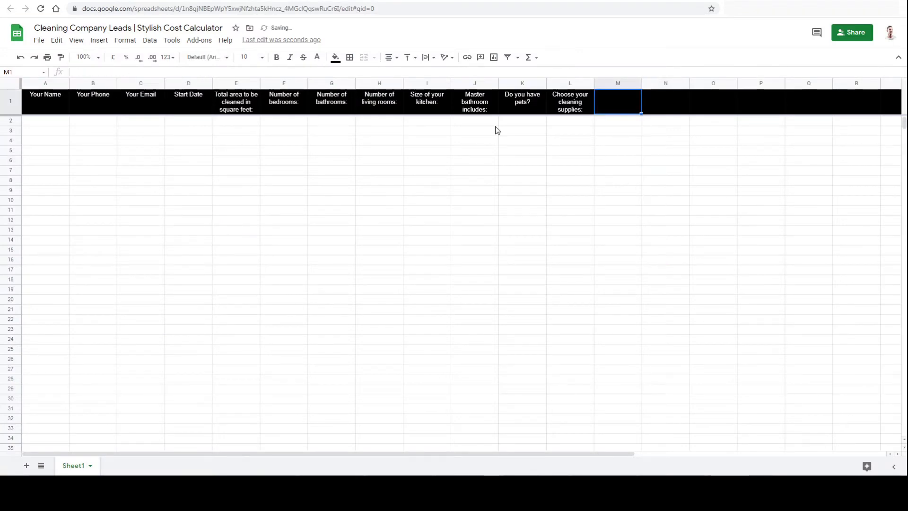
# Enter the headings "Dining Room" in cell N1 and "Play room" in cell O1 of the leads spreadsheet.
pyautogui.click(686, 109)
pyautogui.click(132, 73)
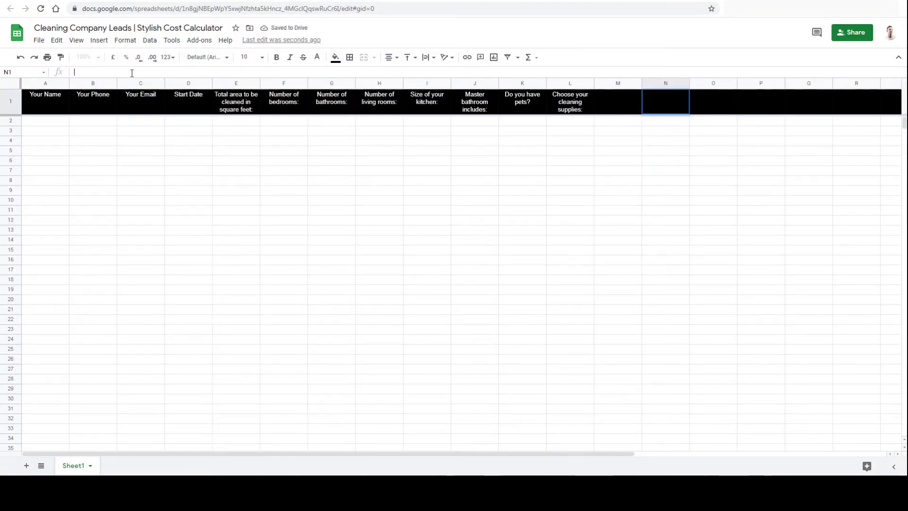
pyautogui.write('Dining Room')
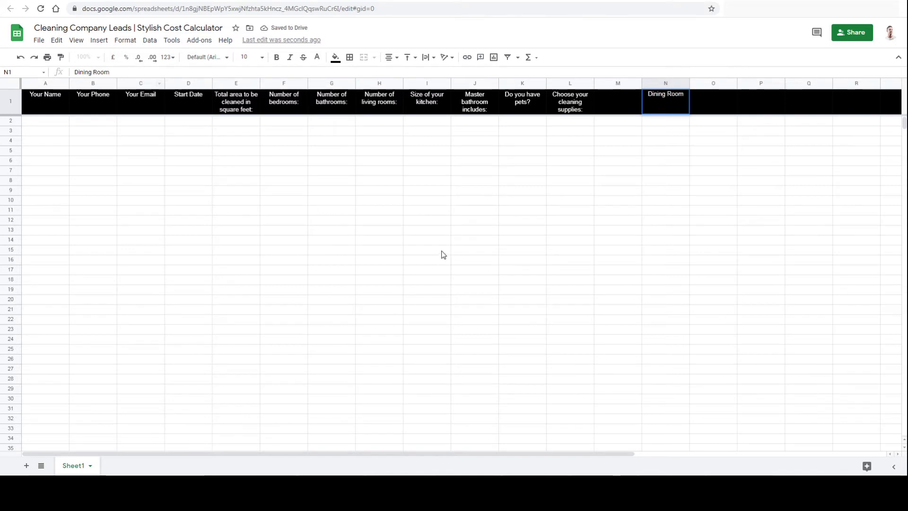
pyautogui.click(443, 255)
pyautogui.click(715, 108)
pyautogui.click(138, 73)
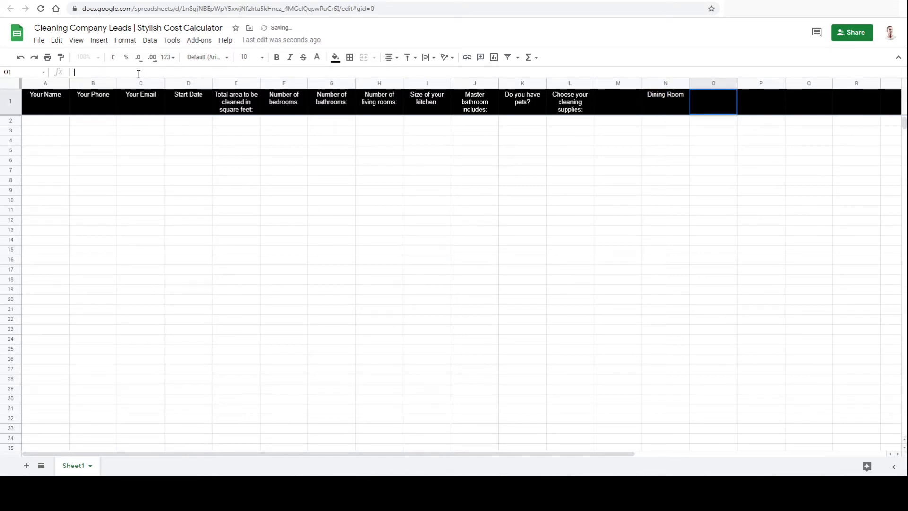
pyautogui.write('Play room')
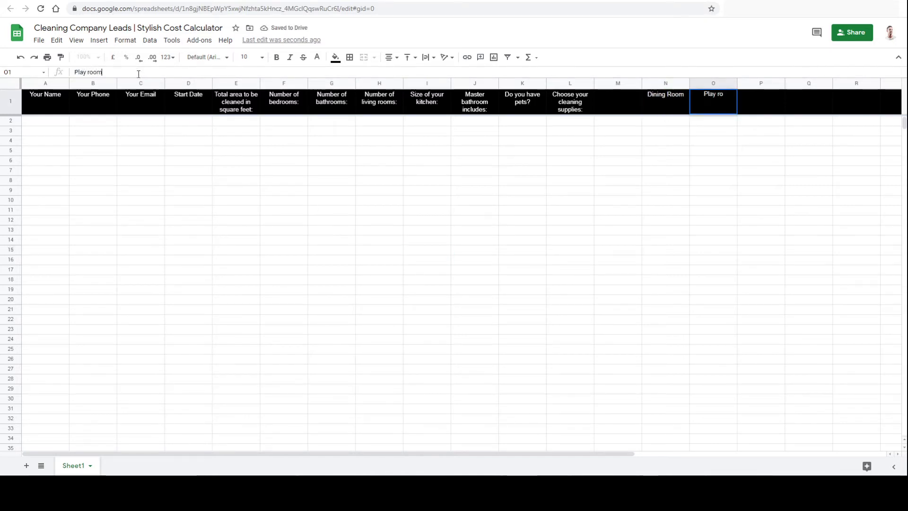
pyautogui.press('Return')
pyautogui.click(374, 358)
# Review the remaining field labels in the WordPress calculator preview, from the room buttons to the refrigerator question and contact details.
pyautogui.click(284, 1)
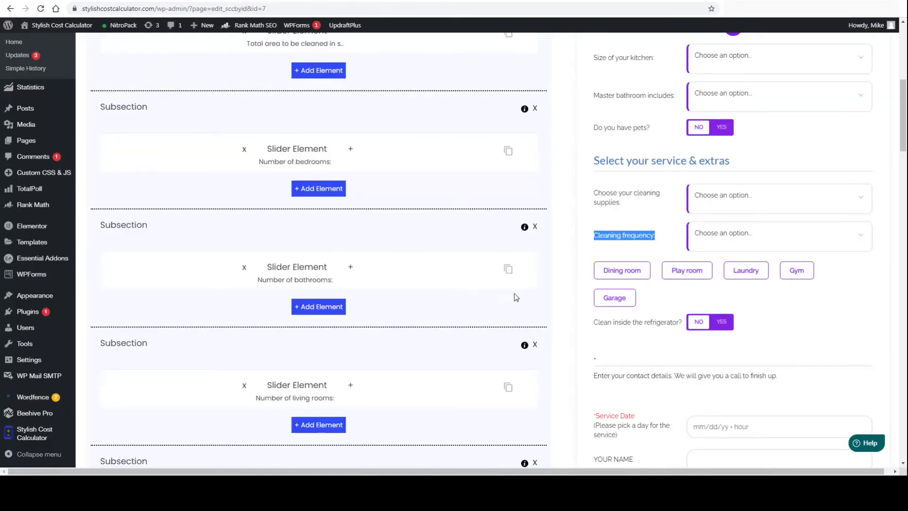
pyautogui.scroll(-3, 525, 303)
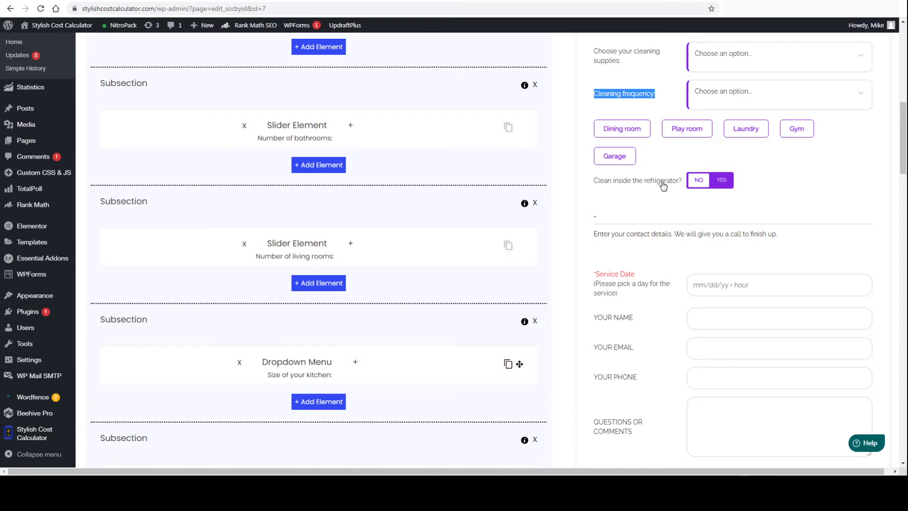
pyautogui.click(478, 1)
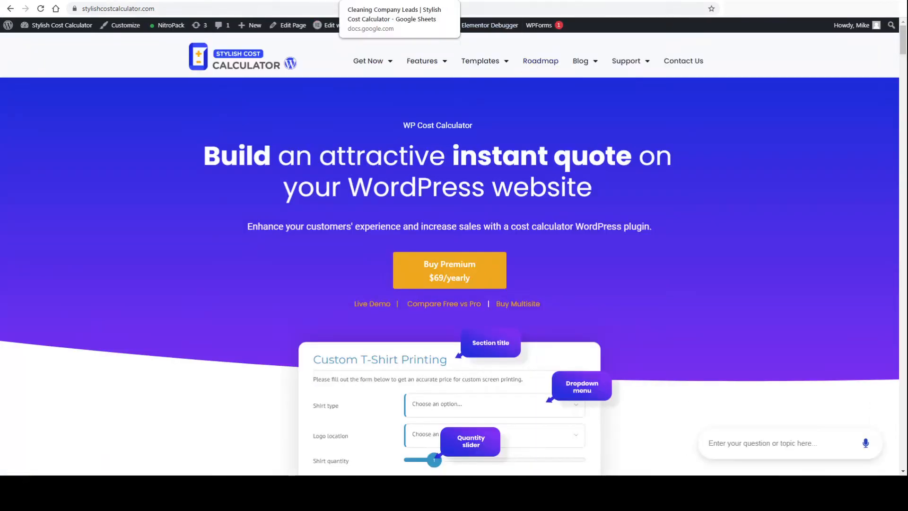
pyautogui.click(369, 1)
pyautogui.click(284, 1)
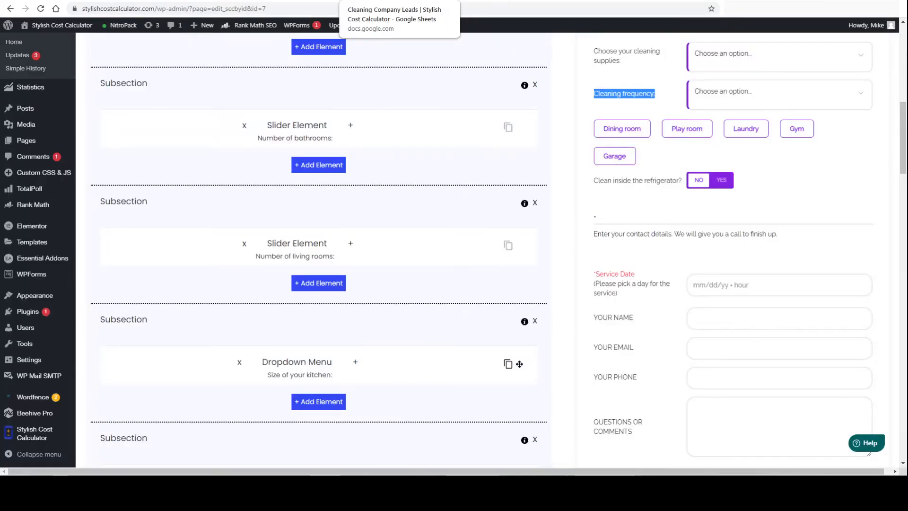
pyautogui.click(393, 1)
pyautogui.click(283, 1)
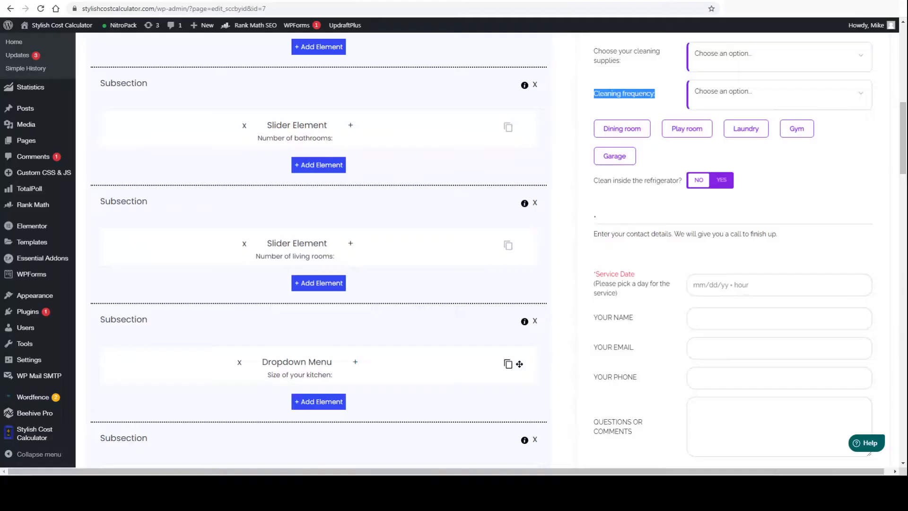
pyautogui.click(369, 1)
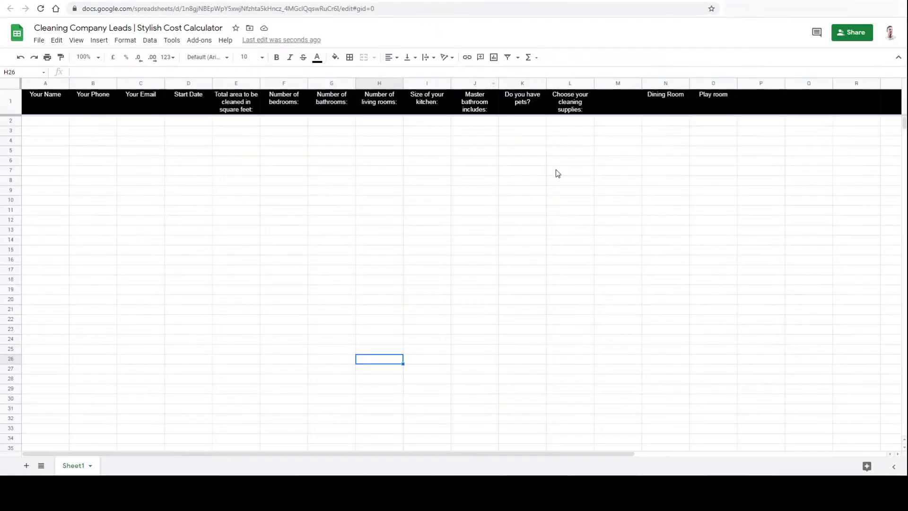
# Enter the heading "Fridge" in cell P1 of the leads spreadsheet.
pyautogui.click(739, 110)
pyautogui.write('Fri')
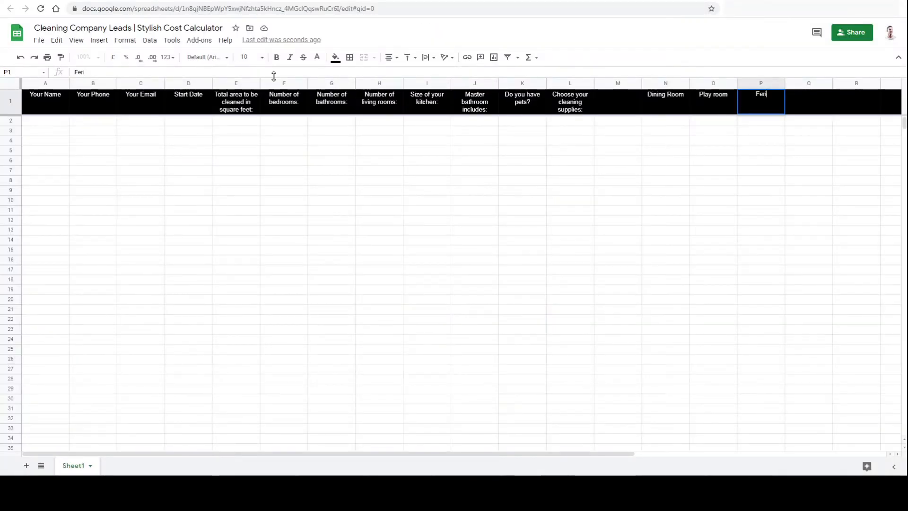
pyautogui.press('BackSpace')
pyautogui.write('idge')
pyautogui.moveTo(513, 268); pyautogui.dragTo(522, 262)
# Enter the heading "Total" in cell Q1 of the leads spreadsheet.
pyautogui.click(804, 106)
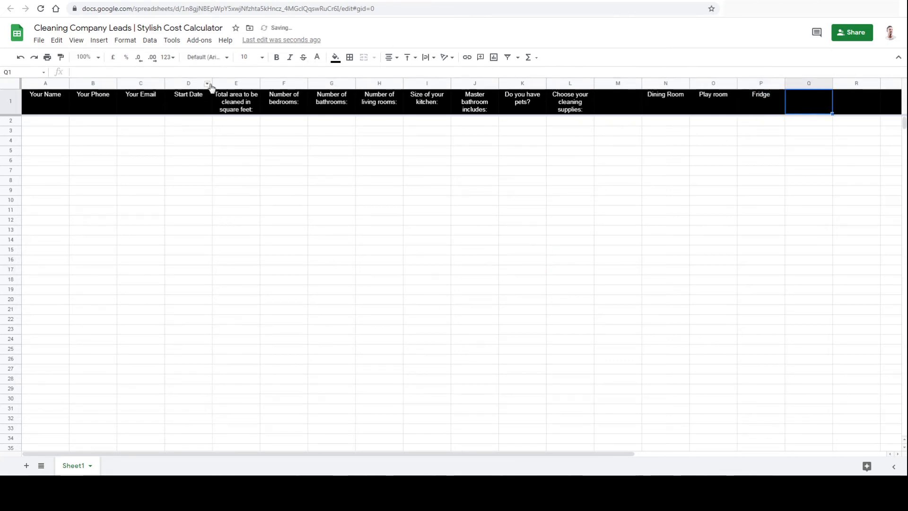
pyautogui.write('Tta')
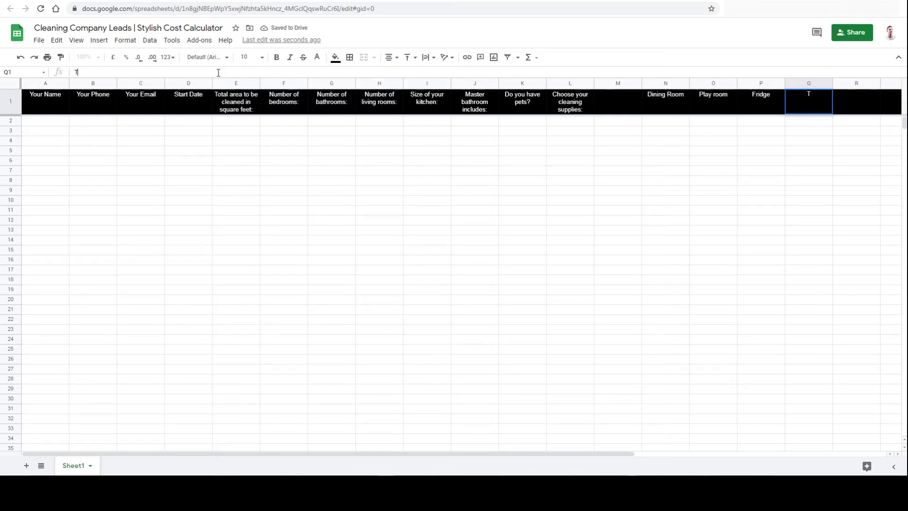
pyautogui.click(374, 254)
pyautogui.click(634, 203)
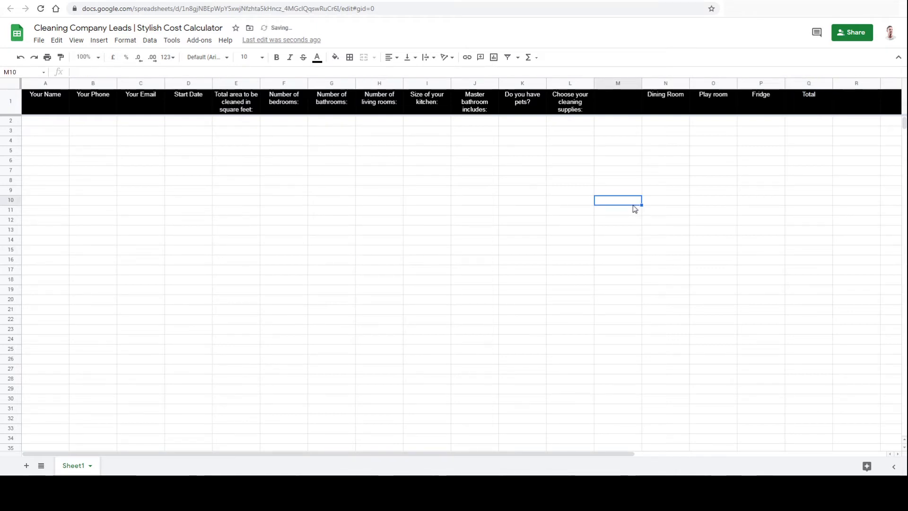
# Format the "Total" heading in cell Q1 with font size 18 and bold.
pyautogui.click(809, 106)
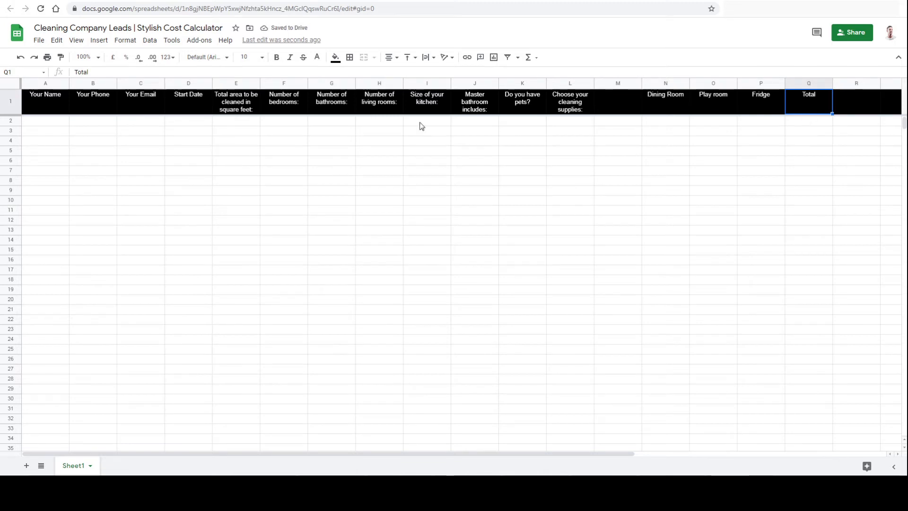
pyautogui.click(249, 57)
pyautogui.click(248, 199)
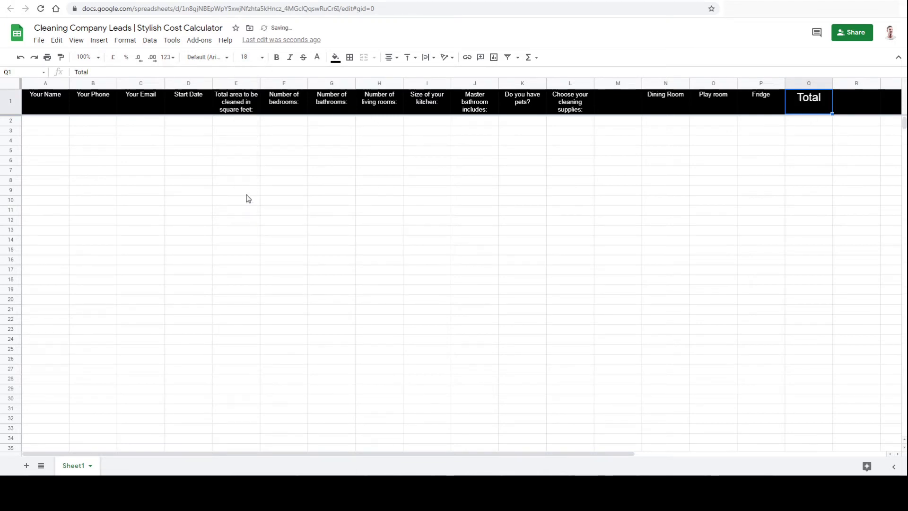
pyautogui.click(276, 57)
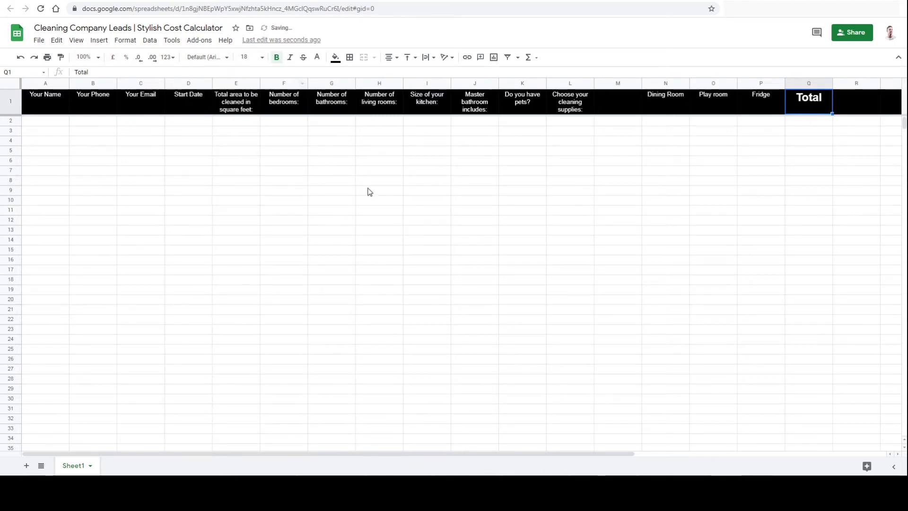
pyautogui.moveTo(368, 191); pyautogui.dragTo(369, 180)
# Align the headings in row 1 vertically to the middle of their cells.
pyautogui.click(16, 99)
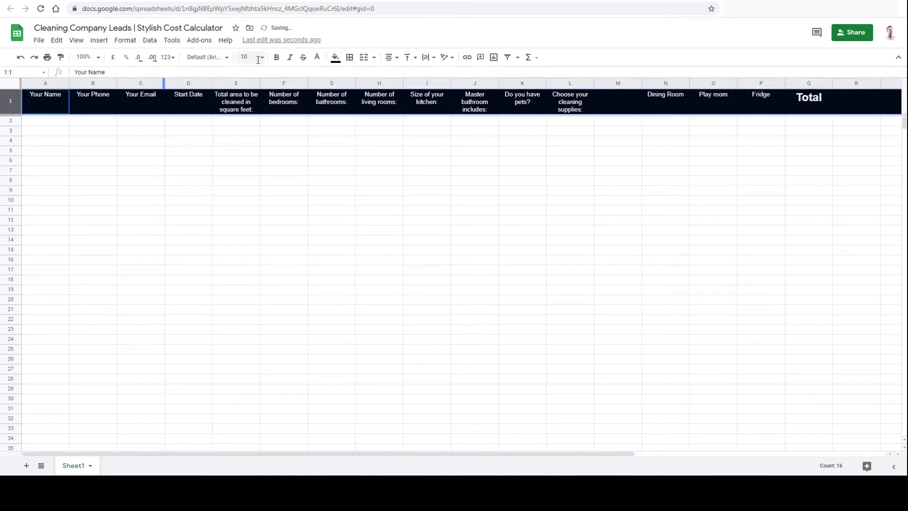
pyautogui.click(409, 57)
pyautogui.click(419, 74)
pyautogui.click(491, 181)
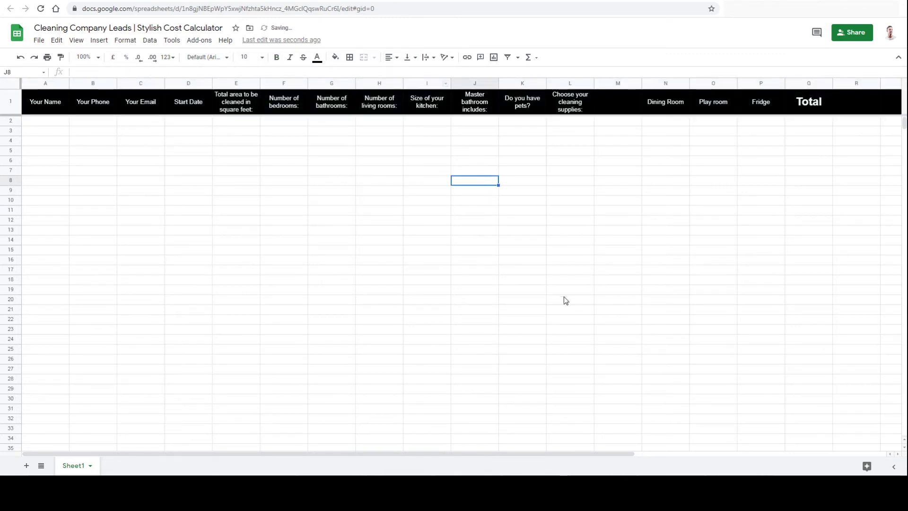
pyautogui.click(412, 210)
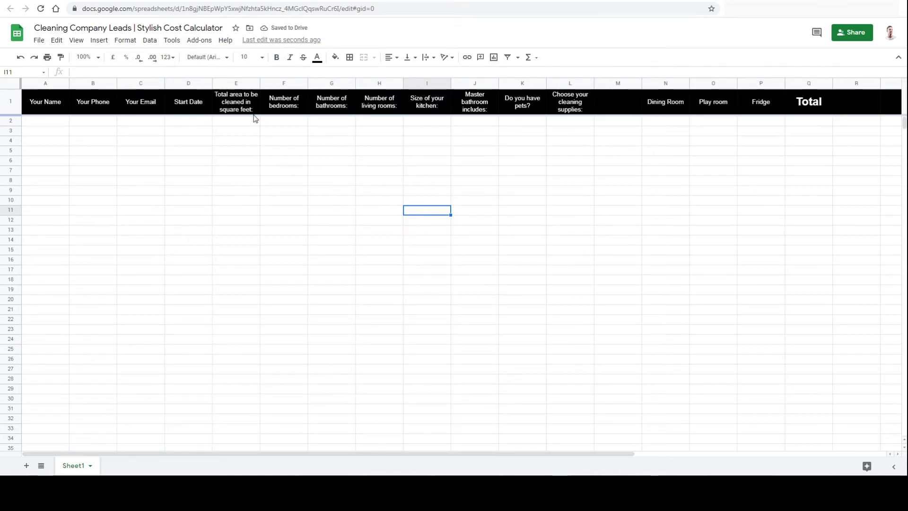
# In Integromat, set the Google Sheets module to the spreadsheet "Cleaning Company Leads | Stylish Cost Calculator" and Sheet1.
pyautogui.click(138, 1)
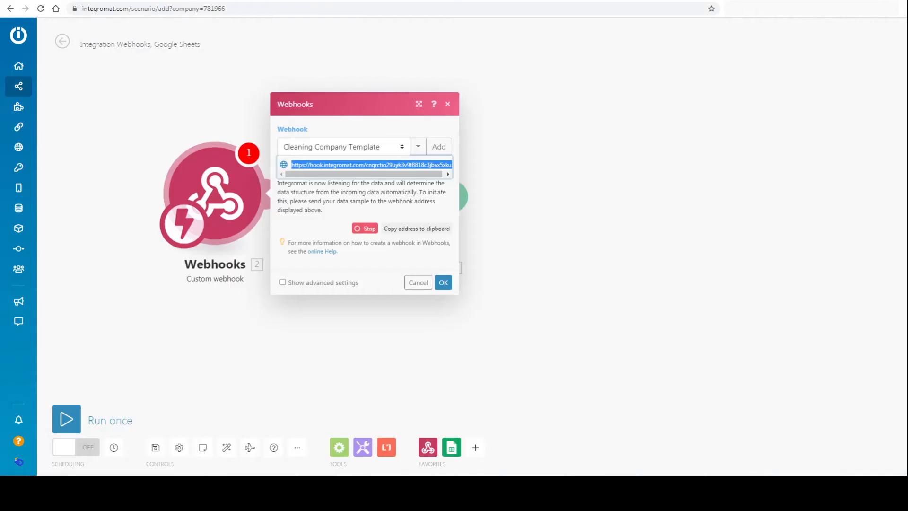
pyautogui.click(396, 206)
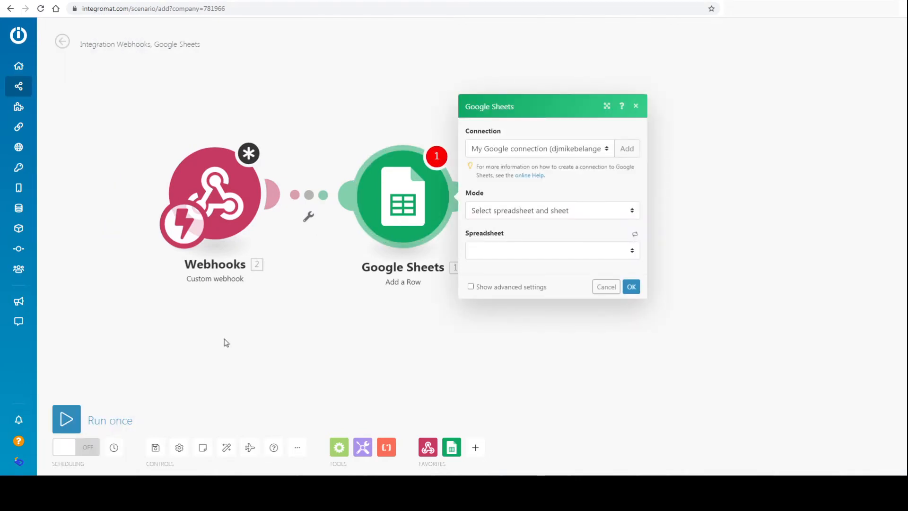
pyautogui.click(533, 152)
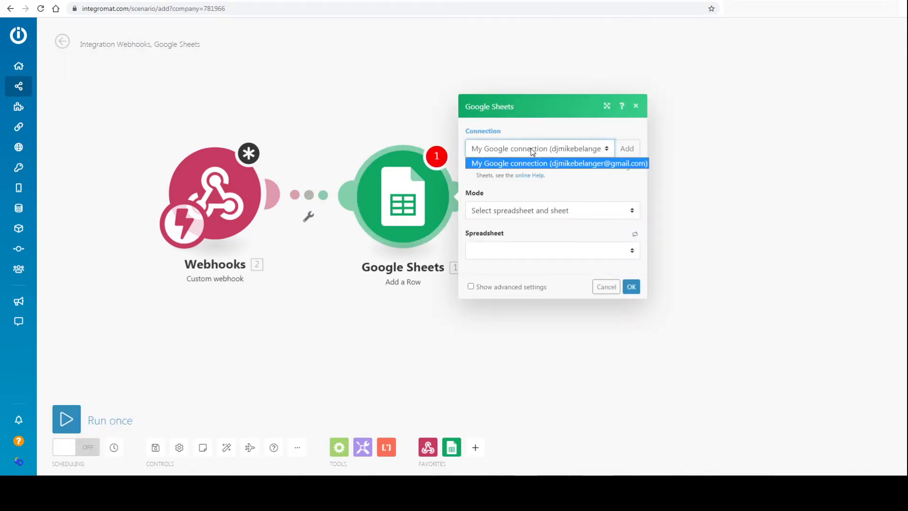
pyautogui.click(532, 152)
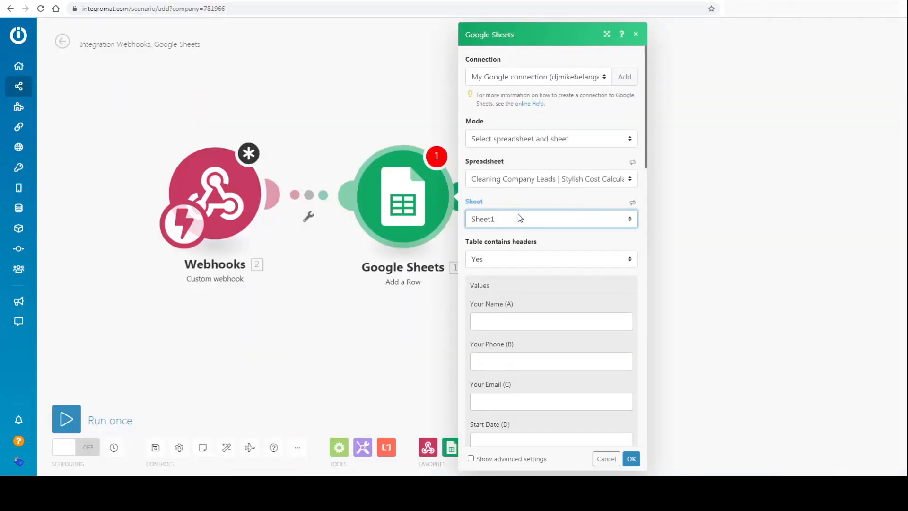
# Compare the leads spreadsheet's header row and its freeze setting with the value fields in Integromat's Google Sheets module.
pyautogui.click(378, 1)
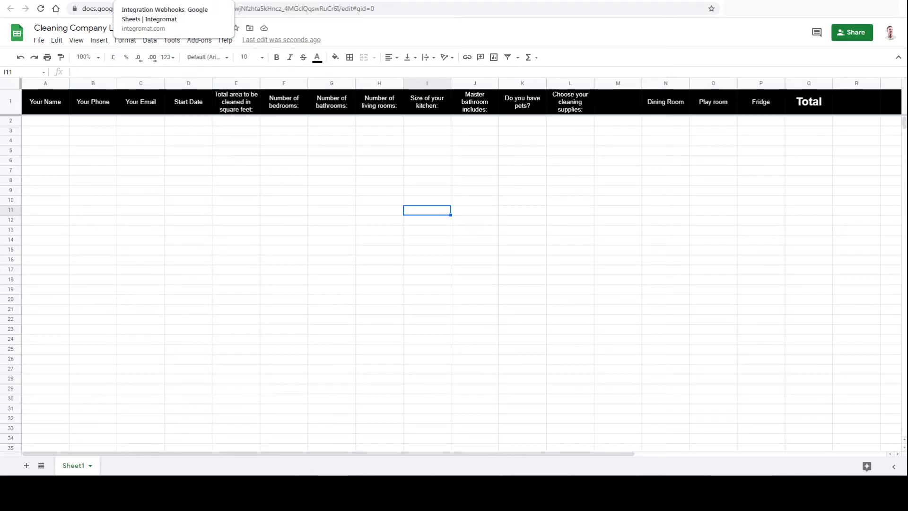
pyautogui.click(189, 1)
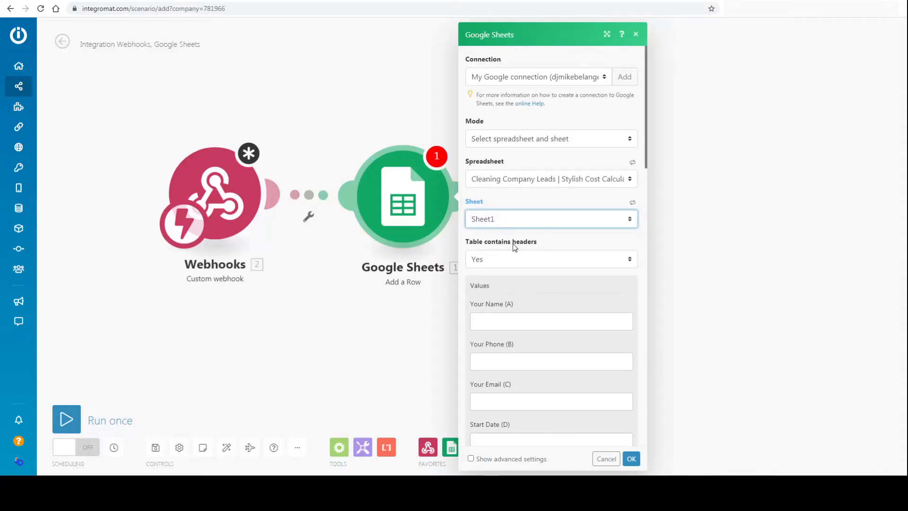
pyautogui.click(359, 1)
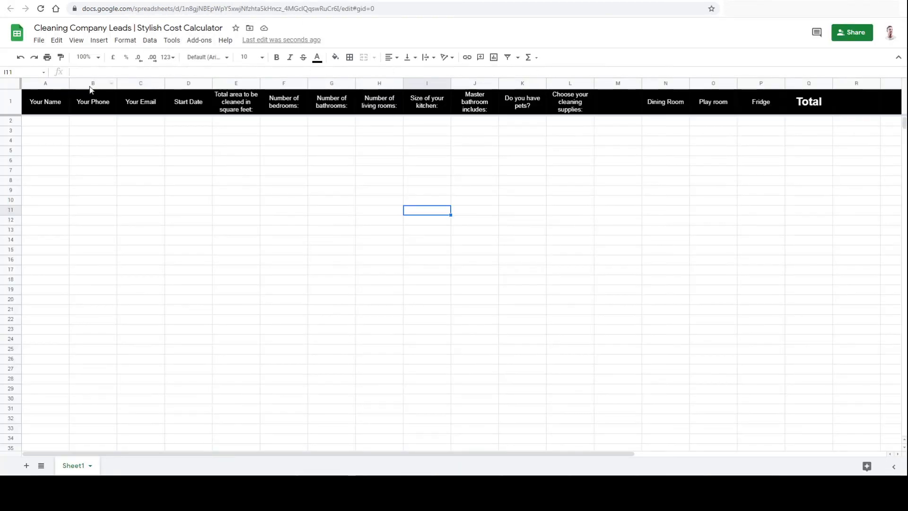
pyautogui.click(12, 99)
pyautogui.click(76, 40)
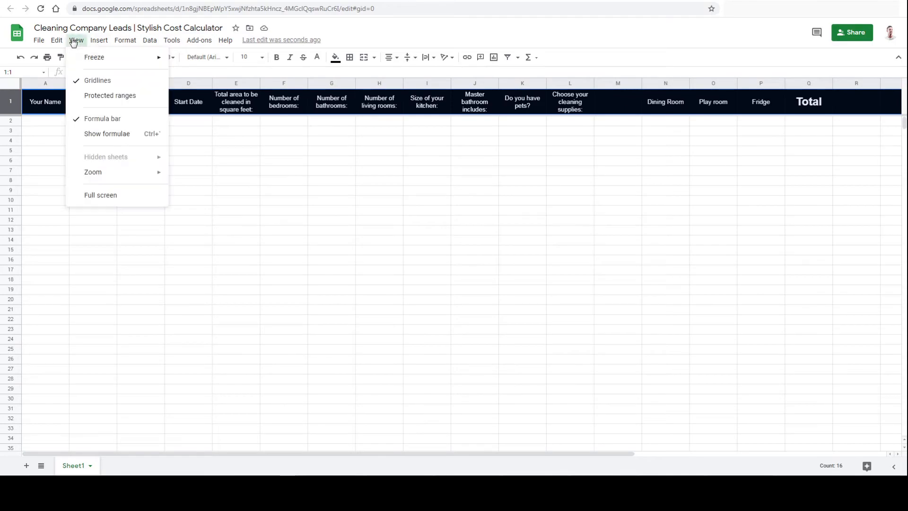
pyautogui.moveTo(88, 59)
pyautogui.click(208, 1)
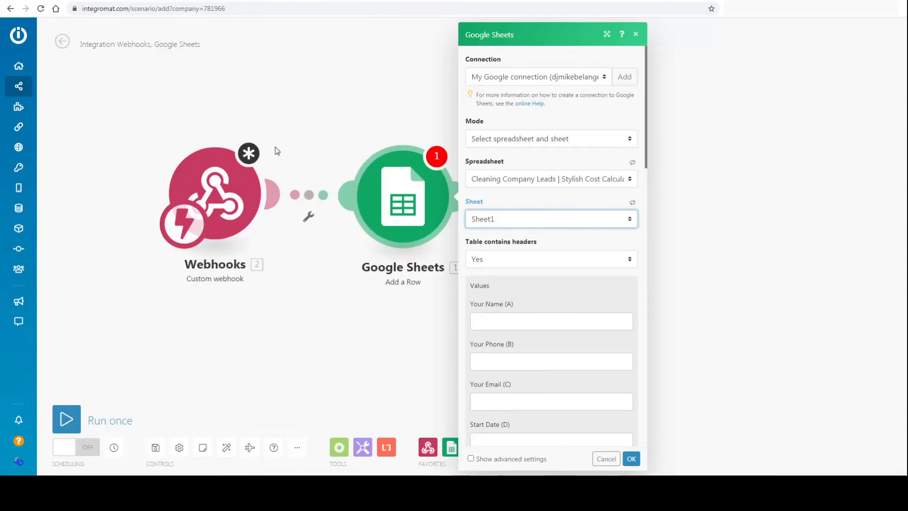
pyautogui.scroll(-10, 520, 339)
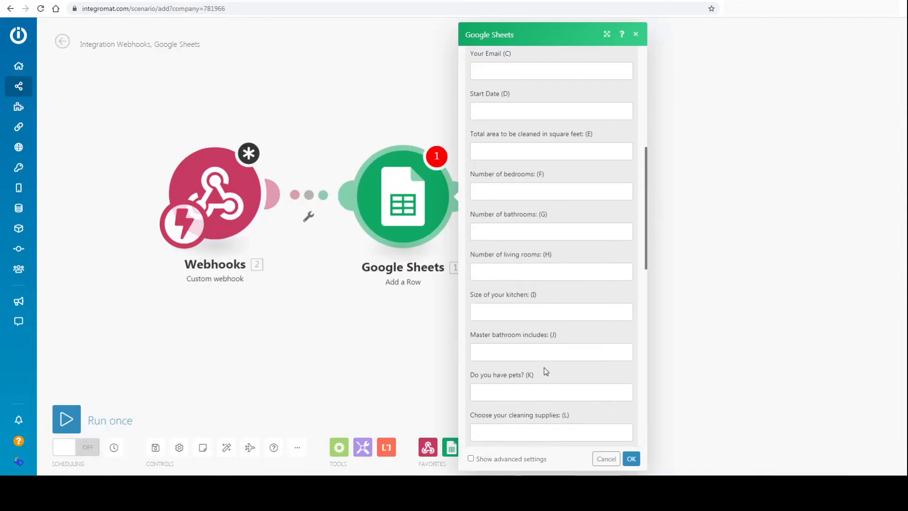
# Check in the Webhooks module that the "Cleaning Company Template" webhook is listening for sample data.
pyautogui.moveTo(646, 240); pyautogui.dragTo(645, 147)
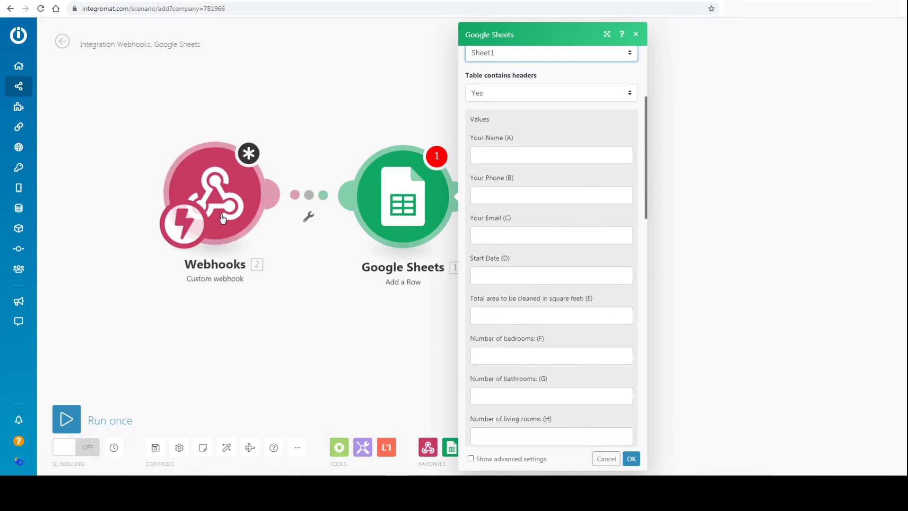
pyautogui.click(306, 335)
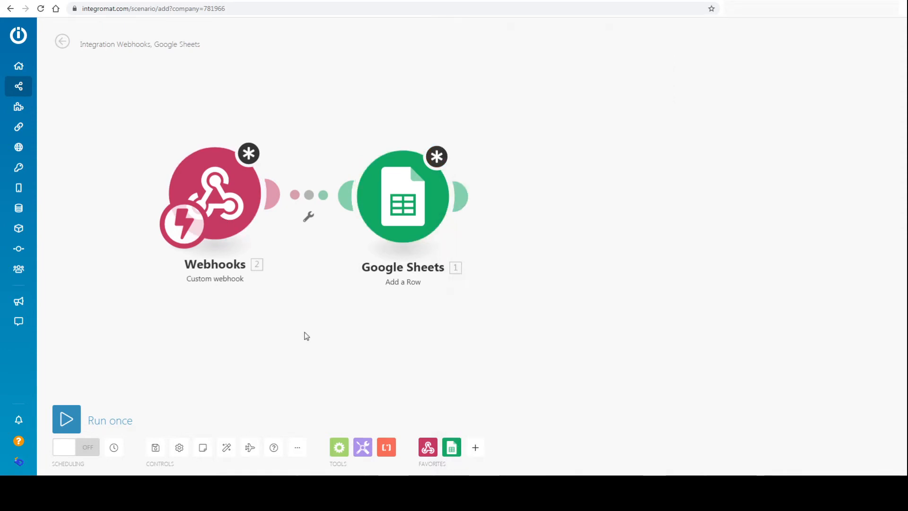
pyautogui.click(208, 185)
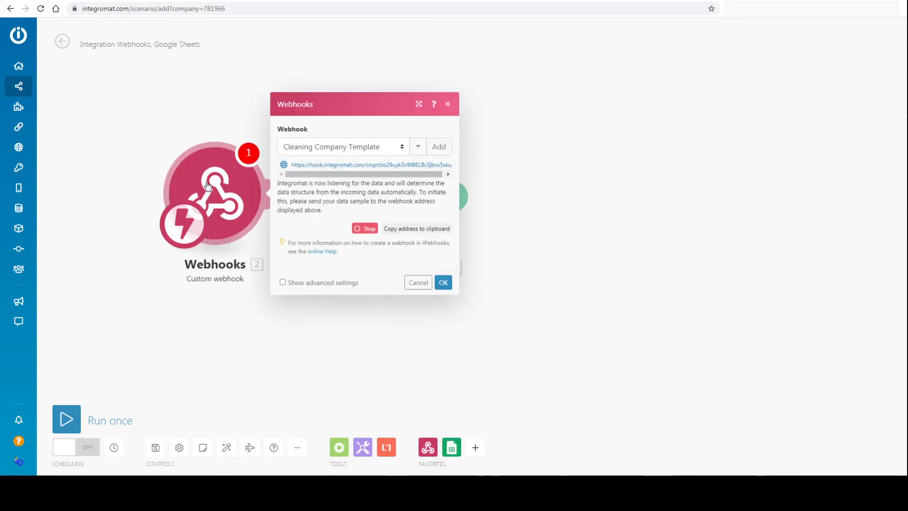
pyautogui.click(556, 161)
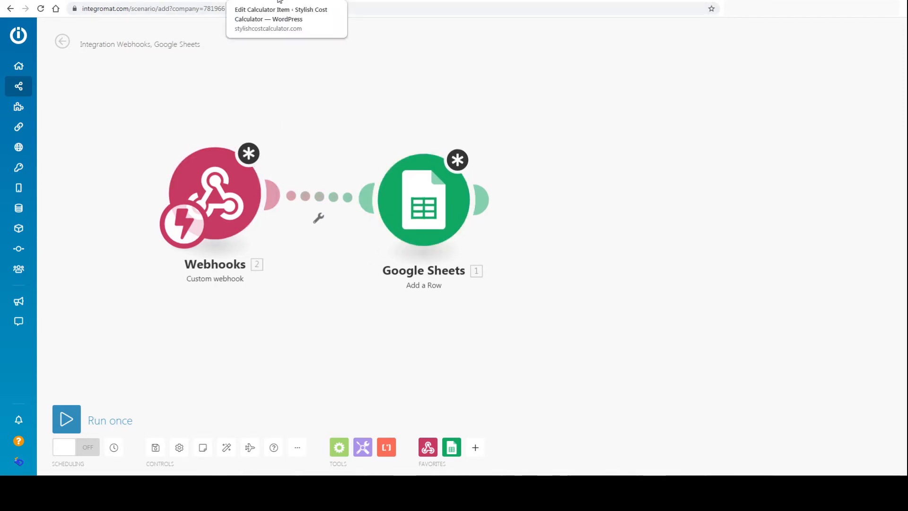
# Switch to the Stylish Cost Calculator editor and set the preview's total cleaning area to 12,301 square feet and living rooms to 2.
pyautogui.click(279, 1)
pyautogui.scroll(3, 689, 232)
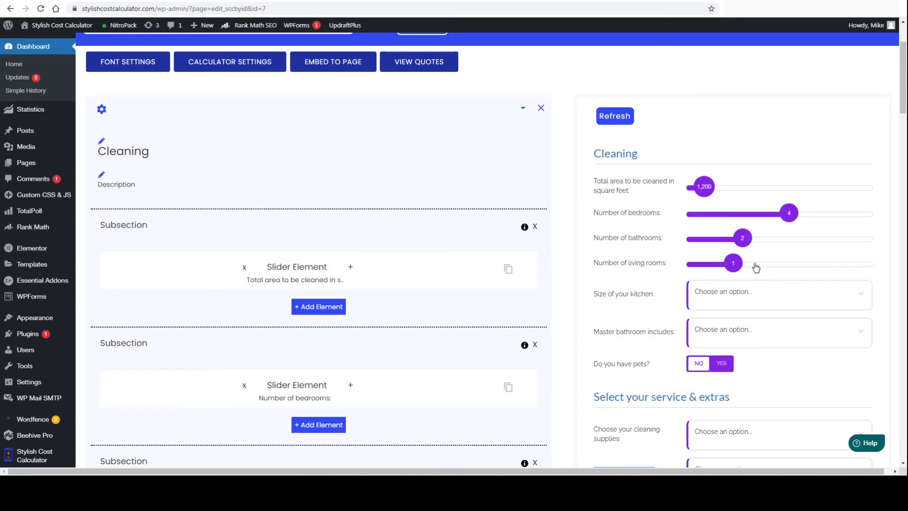
pyautogui.moveTo(704, 194); pyautogui.dragTo(760, 198)
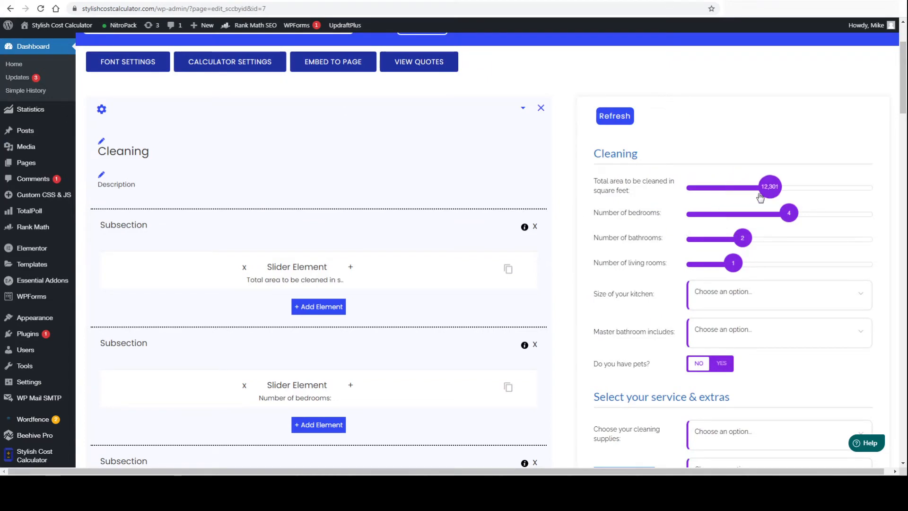
pyautogui.moveTo(733, 263); pyautogui.dragTo(770, 263)
pyautogui.scroll(-2, 691, 271)
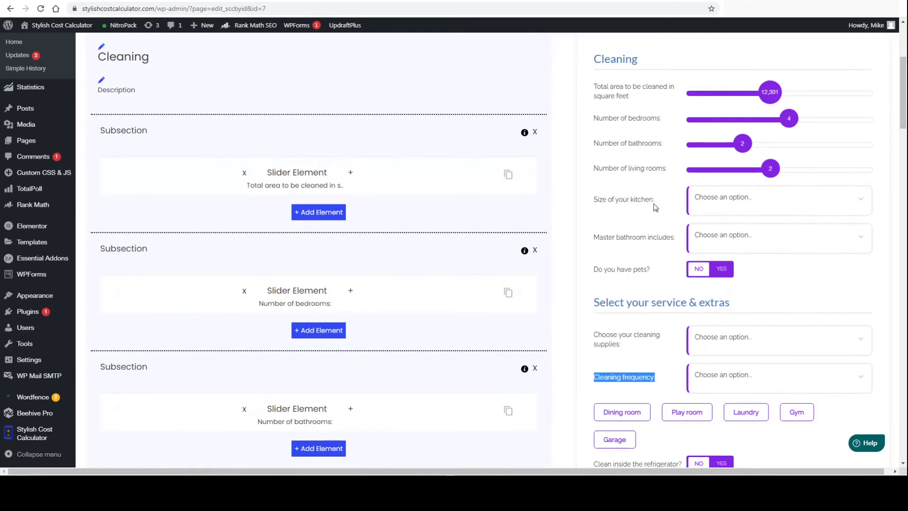
# Choose kitchen size "Small (0 - 150 ft2)", master bathroom "Shower only" and Yes for pets in the calculator preview.
pyautogui.click(721, 210)
pyautogui.click(726, 257)
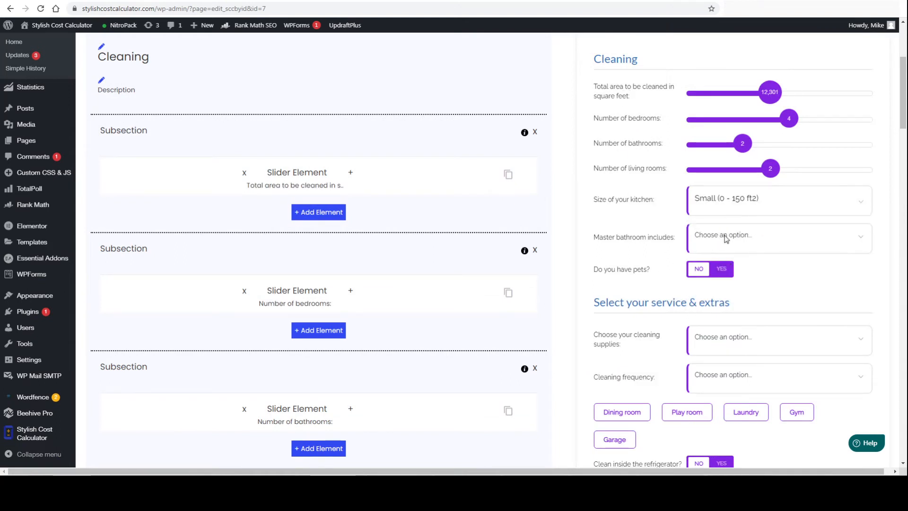
pyautogui.click(726, 239)
pyautogui.click(727, 302)
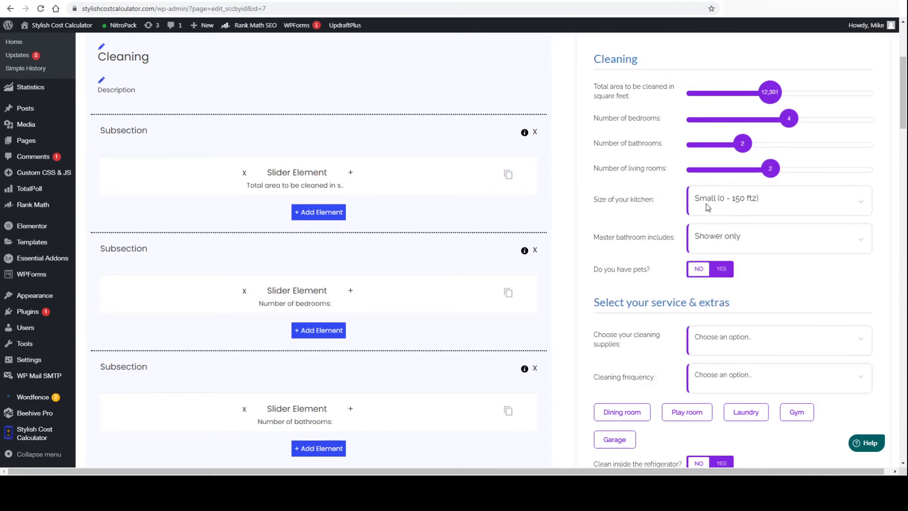
pyautogui.click(719, 269)
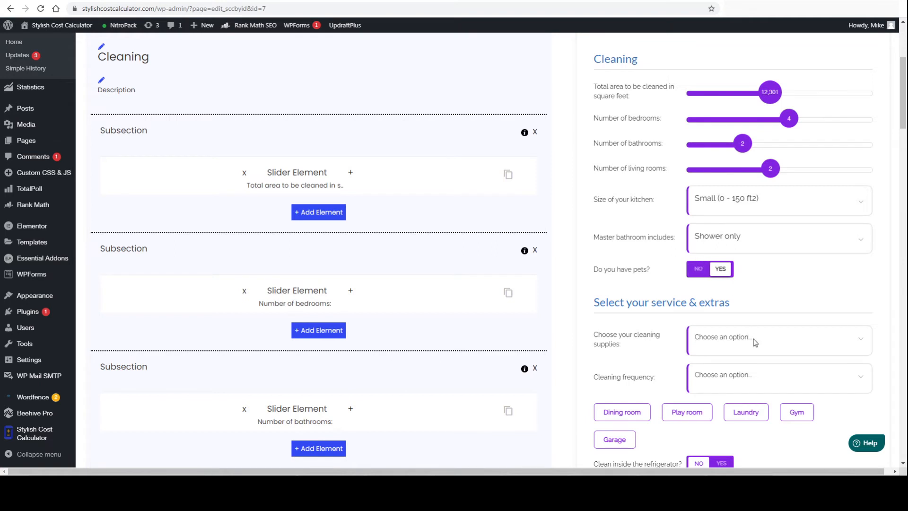
# Set the cleaning supplies to "Green cleaning" in the calculator preview.
pyautogui.scroll(-1, 710, 322)
pyautogui.click(720, 298)
pyautogui.click(732, 349)
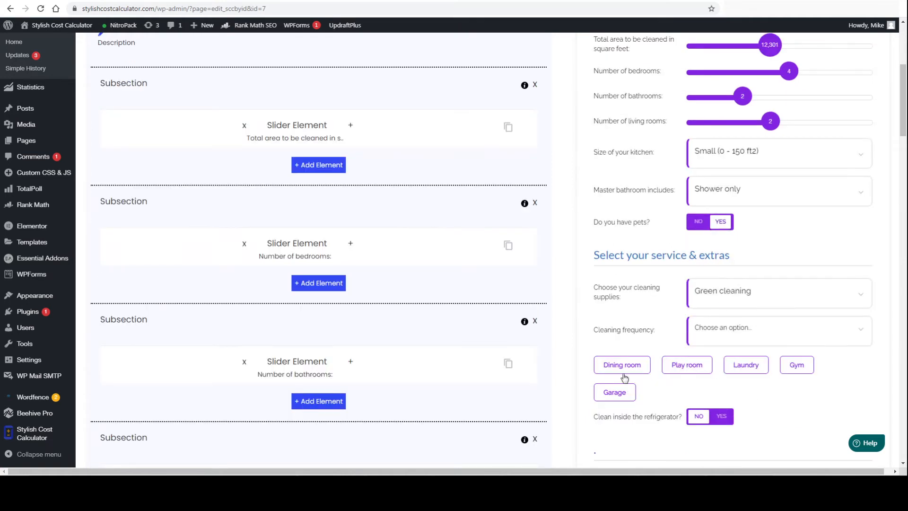
# Select the Dining room, Gym, Play room, Laundry and Garage extras in the calculator preview.
pyautogui.click(622, 372)
pyautogui.click(795, 368)
pyautogui.click(702, 370)
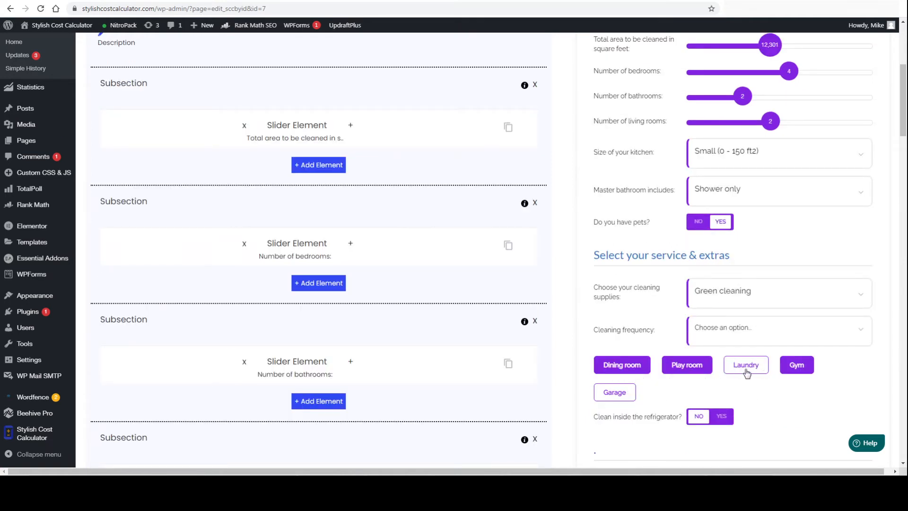
pyautogui.click(742, 367)
pyautogui.click(633, 387)
# Set cleaning supplies to "Company's supplies", frequency to "Bi-Weekly Service" and inside-refrigerator cleaning to Yes.
pyautogui.click(734, 303)
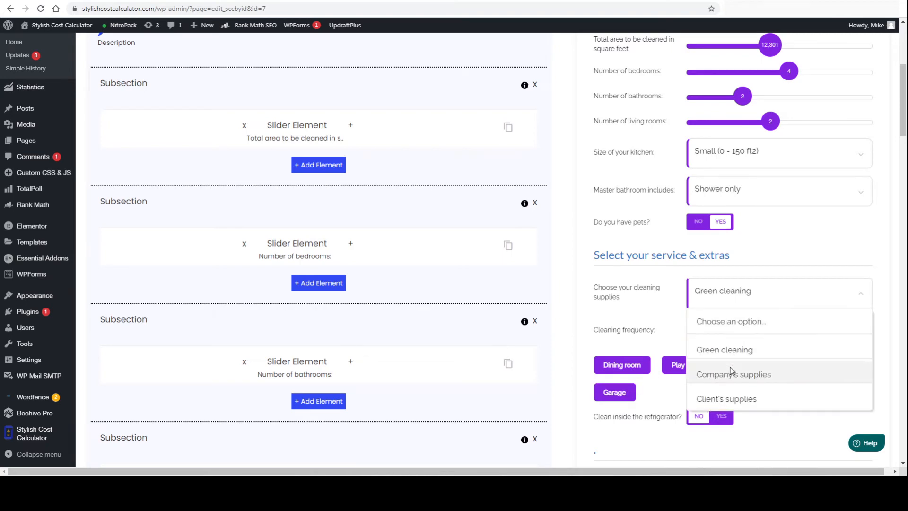
pyautogui.click(730, 370)
pyautogui.click(730, 330)
pyautogui.click(735, 223)
pyautogui.scroll(-4, 715, 369)
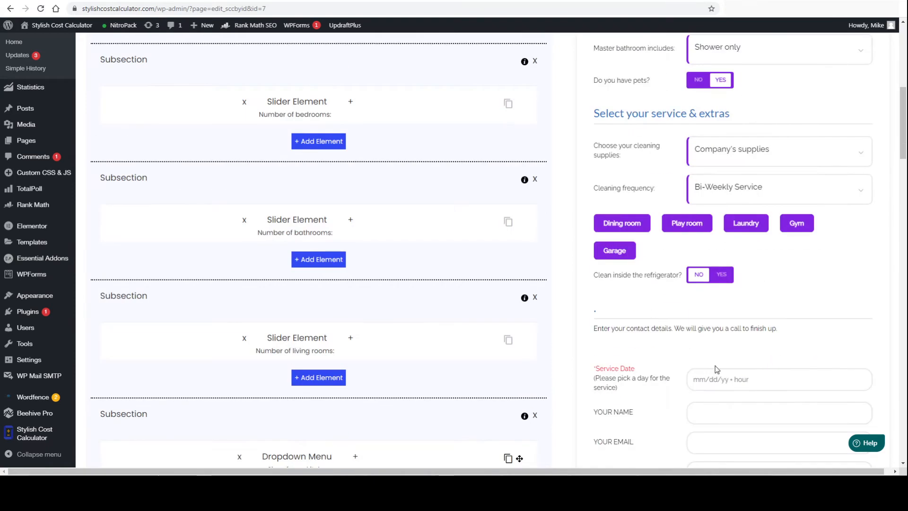
pyautogui.click(716, 232)
# Enter "Test" as the name in the calculator's contact details.
pyautogui.scroll(-2, 721, 296)
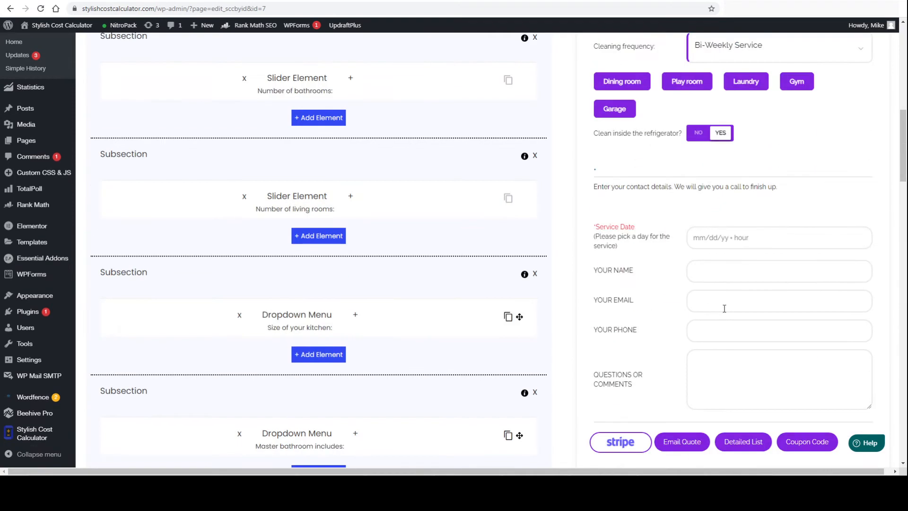
pyautogui.click(736, 233)
pyautogui.click(720, 269)
pyautogui.write('MTest')
pyautogui.moveTo(736, 265); pyautogui.dragTo(623, 279)
pyautogui.write('T')
pyautogui.scroll(-1, 698, 401)
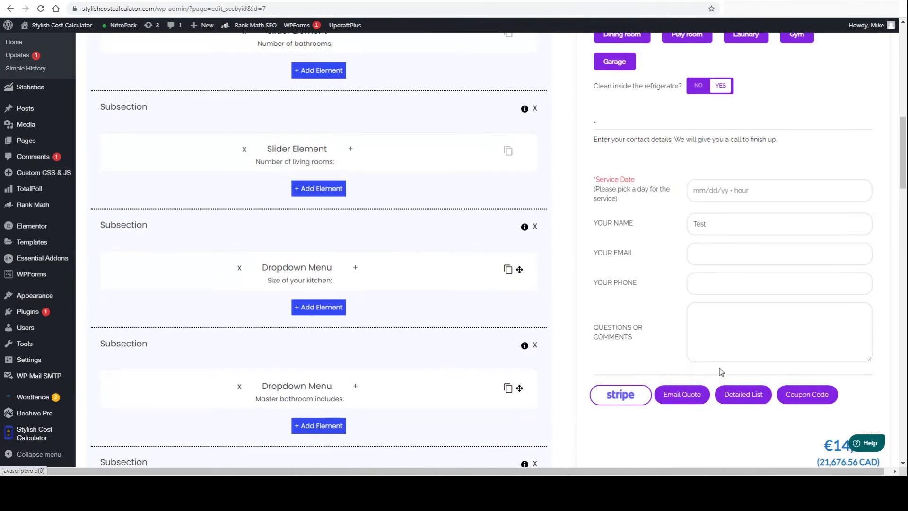
# Enter "fd53543" as the required Service Date and request an email quote.
pyautogui.click(685, 401)
pyautogui.scroll(3, 724, 137)
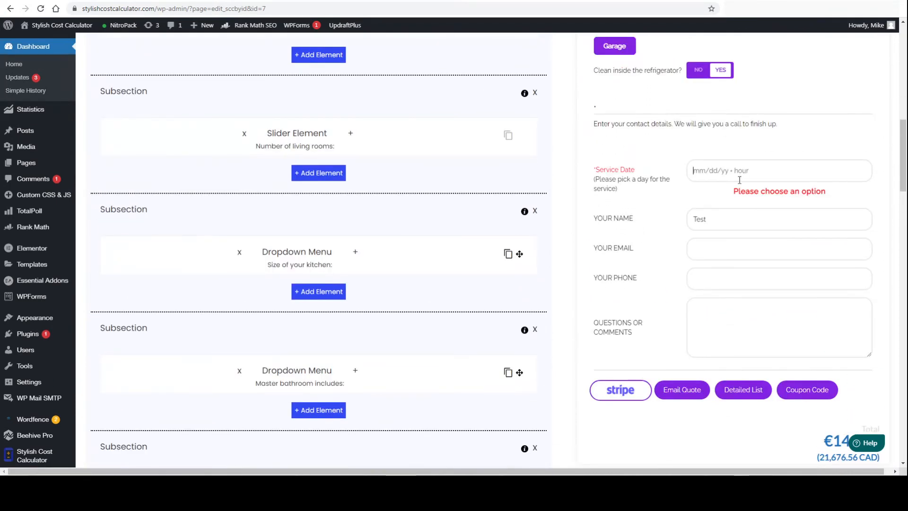
pyautogui.write('fd53543')
pyautogui.click(677, 395)
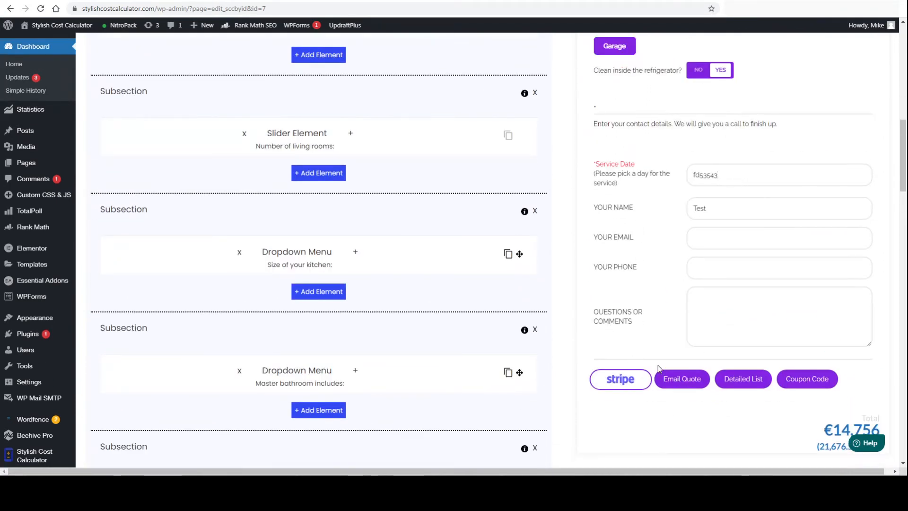
pyautogui.click(671, 381)
# Fill in the Email Quote Form with the name "Test 1", a test e-mail address and a phone number.
pyautogui.click(424, 170)
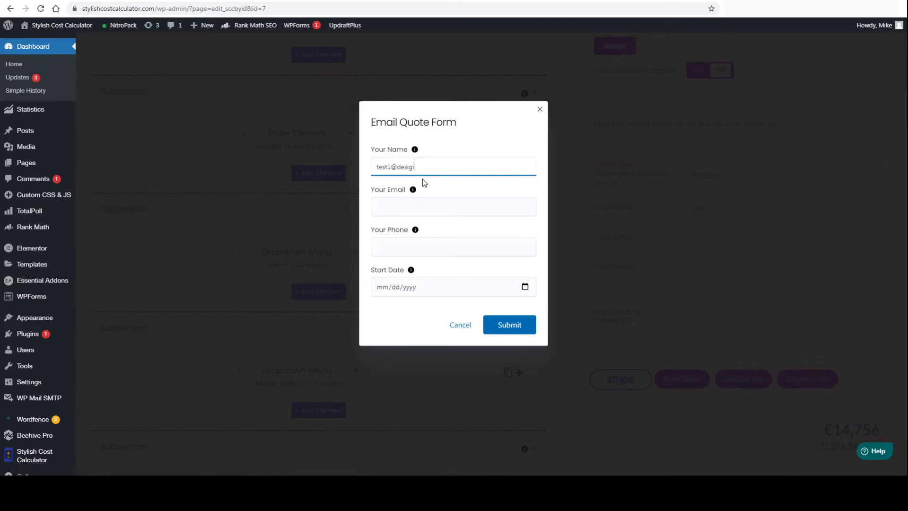
pyautogui.write('test1@test.com')
pyautogui.click(403, 212)
pyautogui.moveTo(492, 165); pyautogui.dragTo(381, 179)
pyautogui.hotkey('ctrl', 'x')
pyautogui.click(391, 204)
pyautogui.hotkey('ctrl', 'v')
pyautogui.click(403, 168)
pyautogui.click(410, 240)
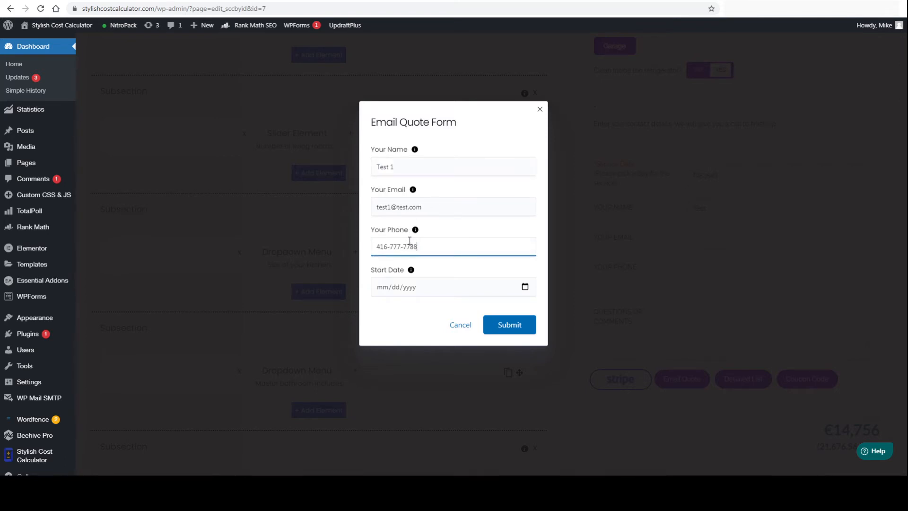
# Set the quote's Start Date to May 13, 2021 and submit the Email Quote Form.
pyautogui.click(424, 288)
pyautogui.click(525, 286)
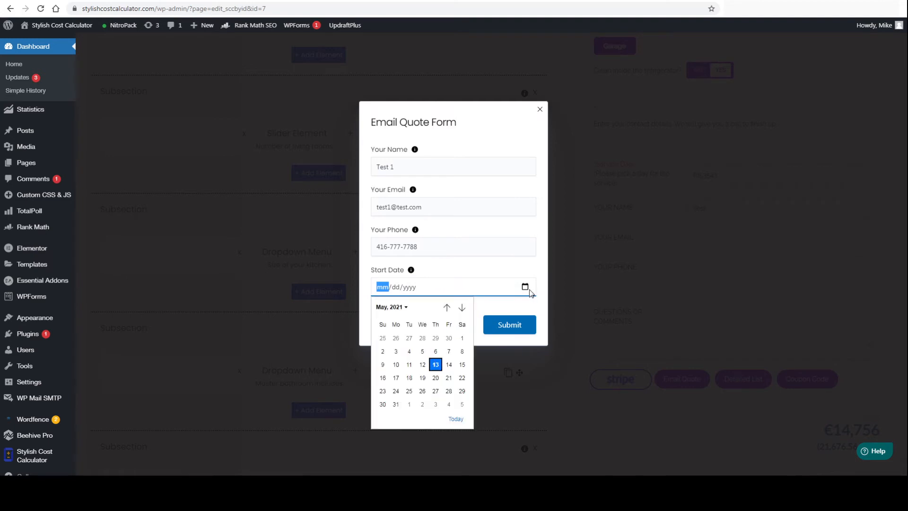
pyautogui.click(432, 362)
pyautogui.click(519, 324)
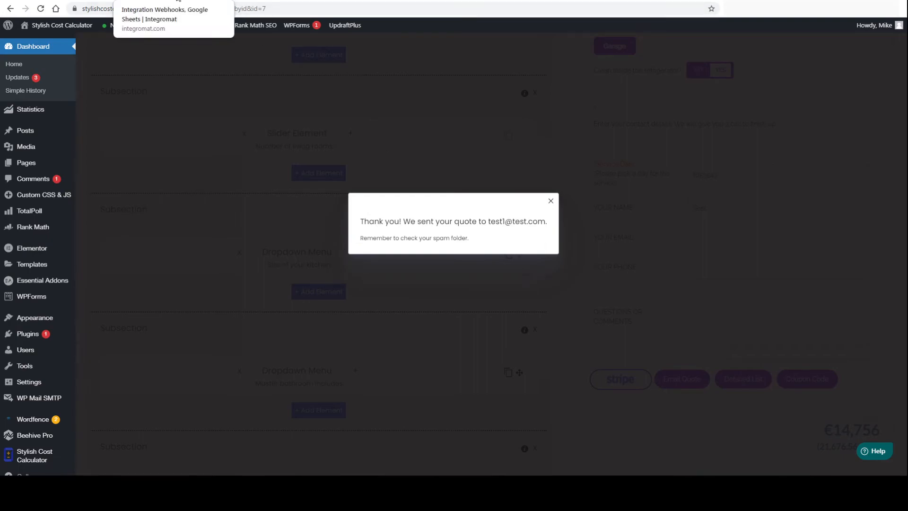
# Return to Integromat, check the Webhooks module's data structure status and save its "Cleaning Company Template" webhook settings.
pyautogui.click(180, 3)
pyautogui.click(248, 198)
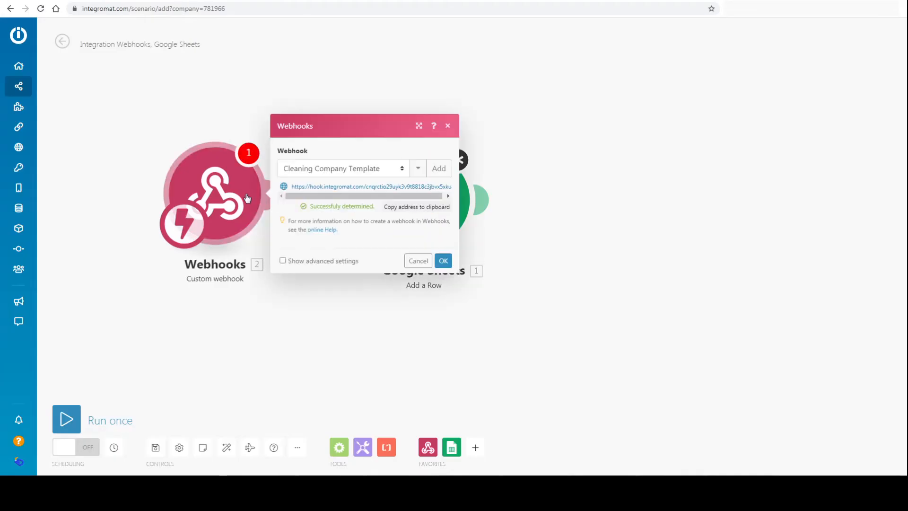
pyautogui.click(225, 136)
pyautogui.click(248, 153)
pyautogui.click(269, 156)
pyautogui.click(249, 152)
pyautogui.click(443, 261)
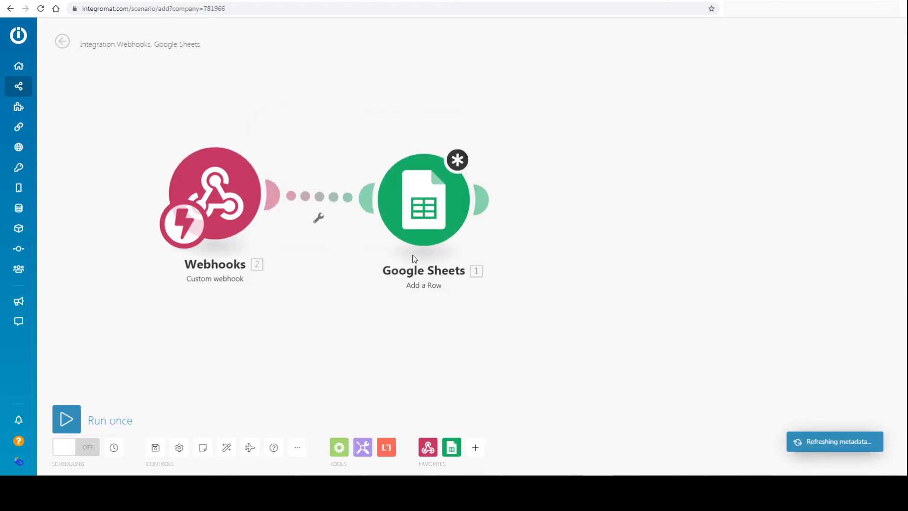
# Try to run the scenario once.
pyautogui.click(97, 419)
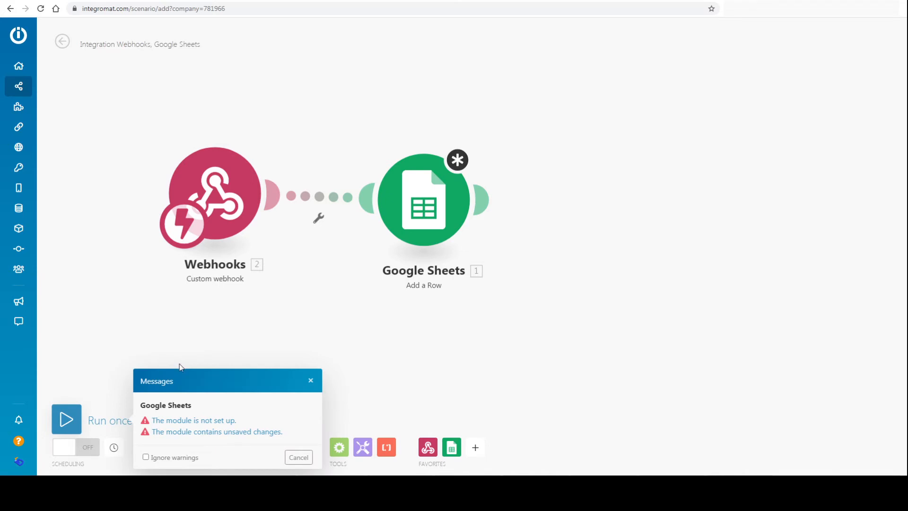
pyautogui.click(311, 380)
# In the Google Sheets module, map Your Name (A) to the webhook's Your Name item under email_quote_data.
pyautogui.click(415, 210)
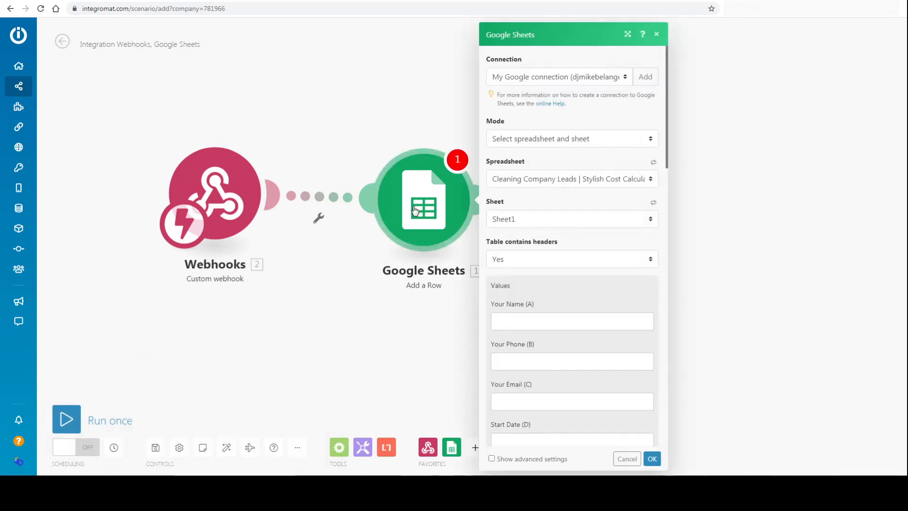
pyautogui.click(535, 323)
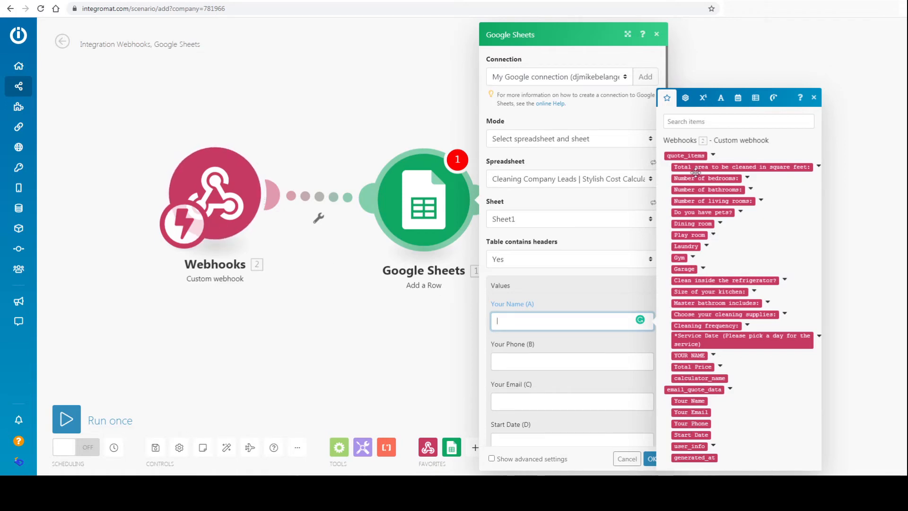
pyautogui.click(712, 155)
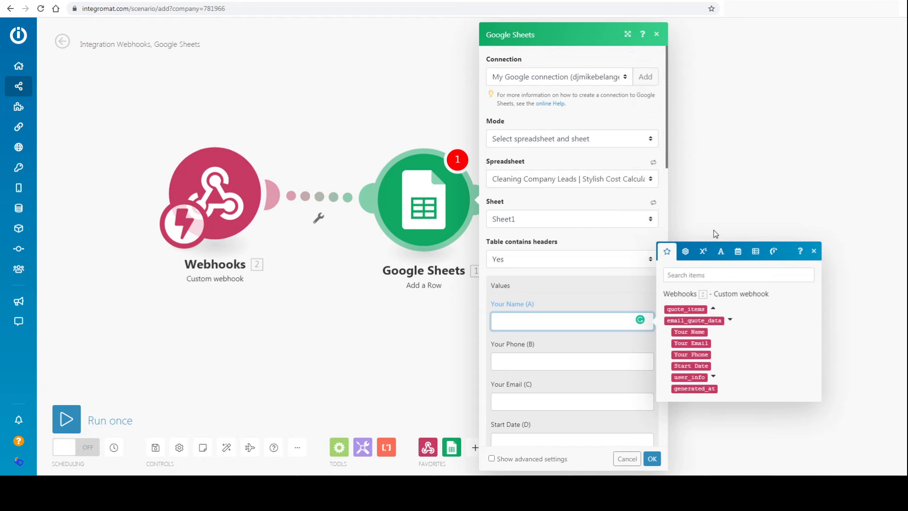
pyautogui.click(730, 319)
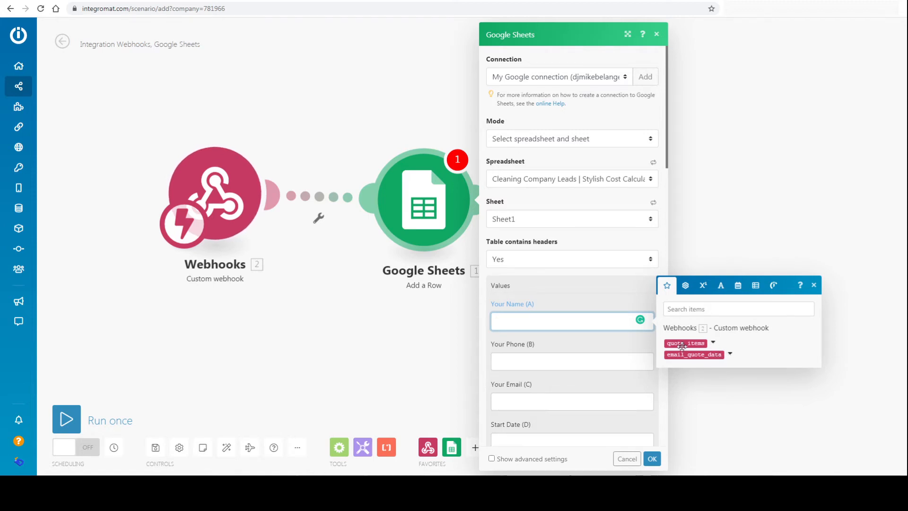
pyautogui.click(713, 344)
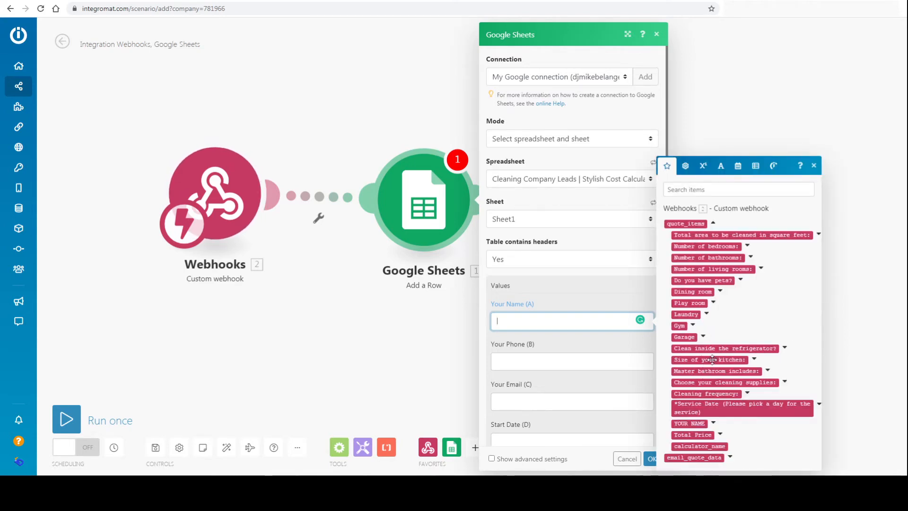
pyautogui.click(730, 456)
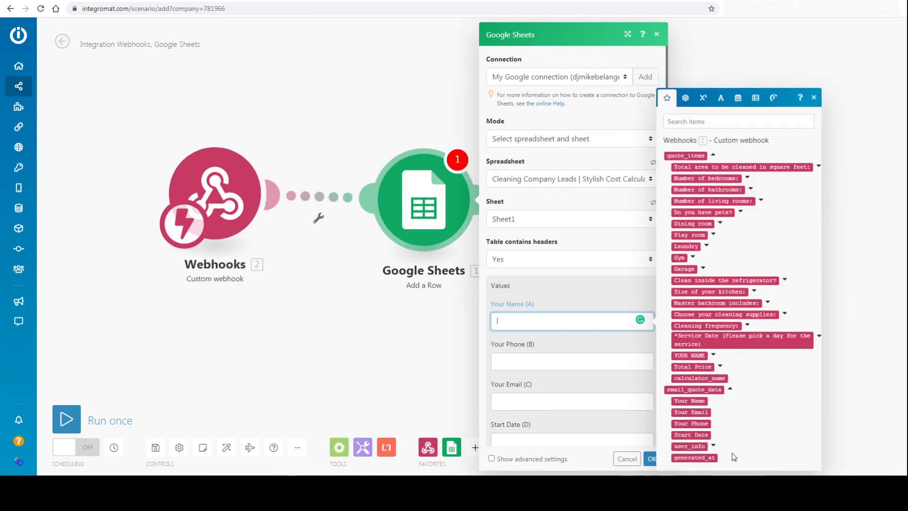
pyautogui.click(698, 402)
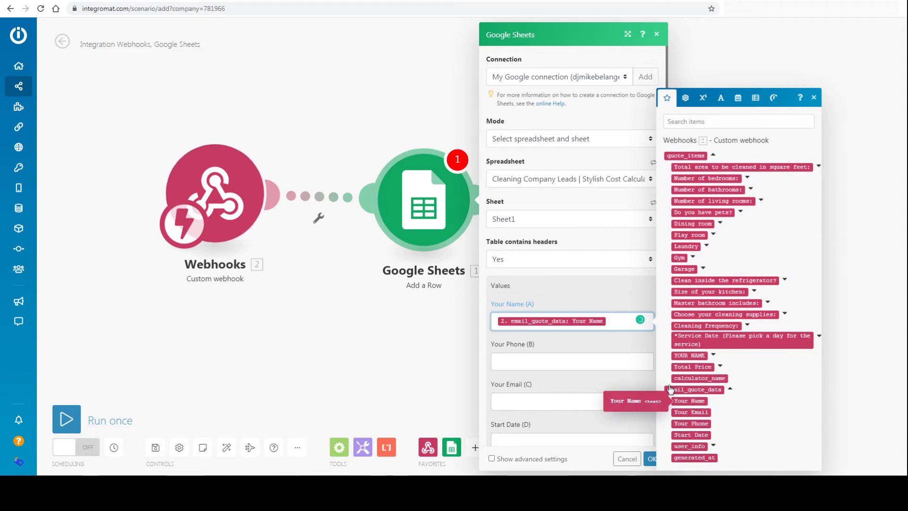
# Map Your Phone (B) and Your Email (C) to the matching Your Phone and Your Email items under email_quote_data.
pyautogui.click(518, 368)
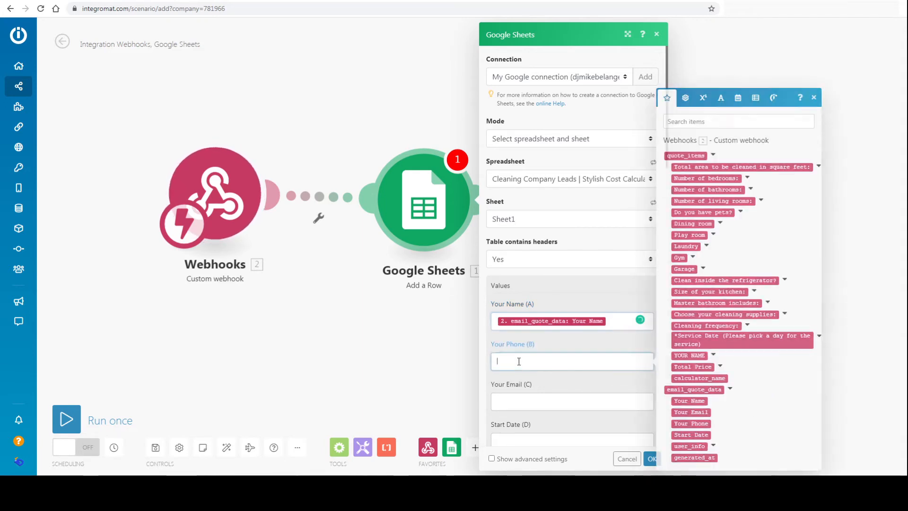
pyautogui.click(695, 423)
pyautogui.click(535, 403)
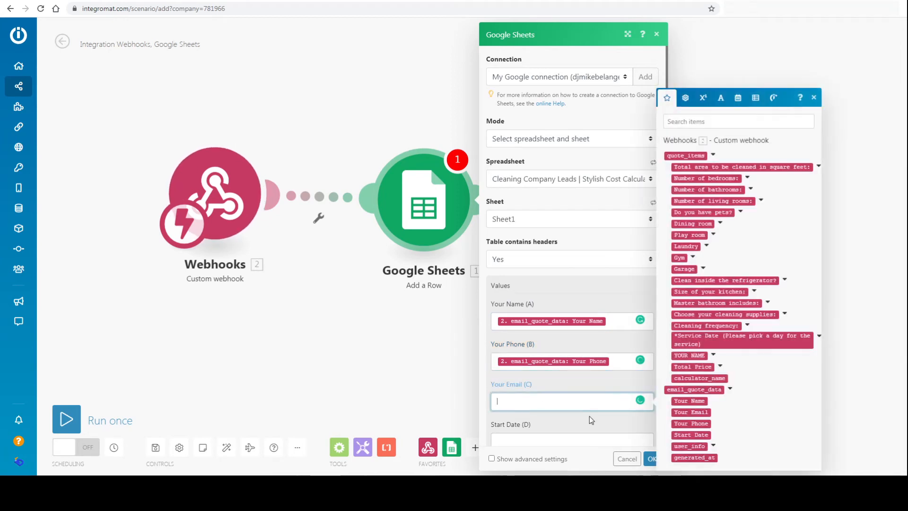
pyautogui.click(699, 411)
pyautogui.scroll(-1, 546, 397)
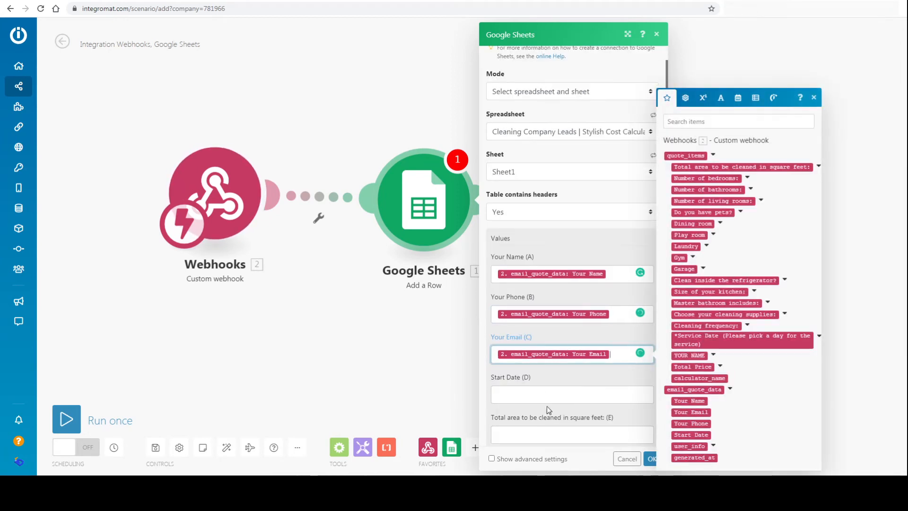
# Map Start Date (D) to email_quote_data's Start Date and Total area to be cleaned in square feet (E) to the matching quote_items entry.
pyautogui.click(548, 396)
pyautogui.click(694, 434)
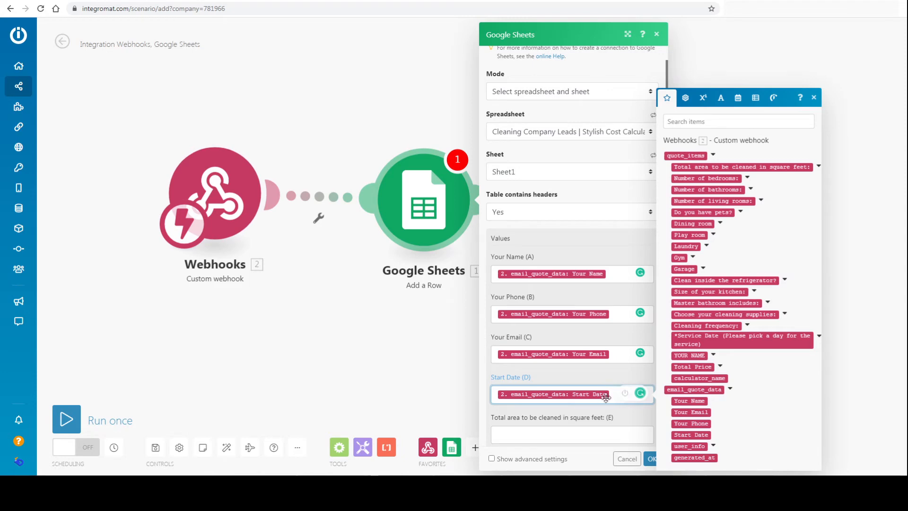
pyautogui.scroll(-2, 569, 420)
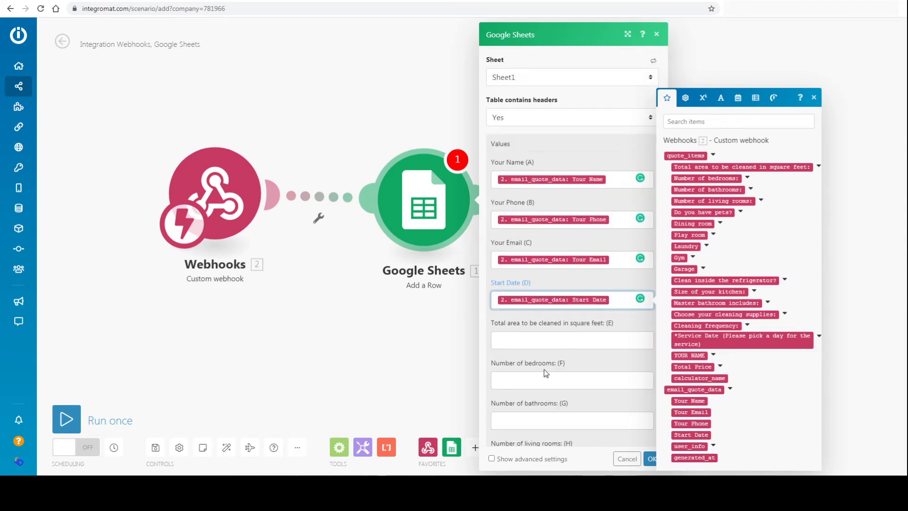
pyautogui.click(529, 339)
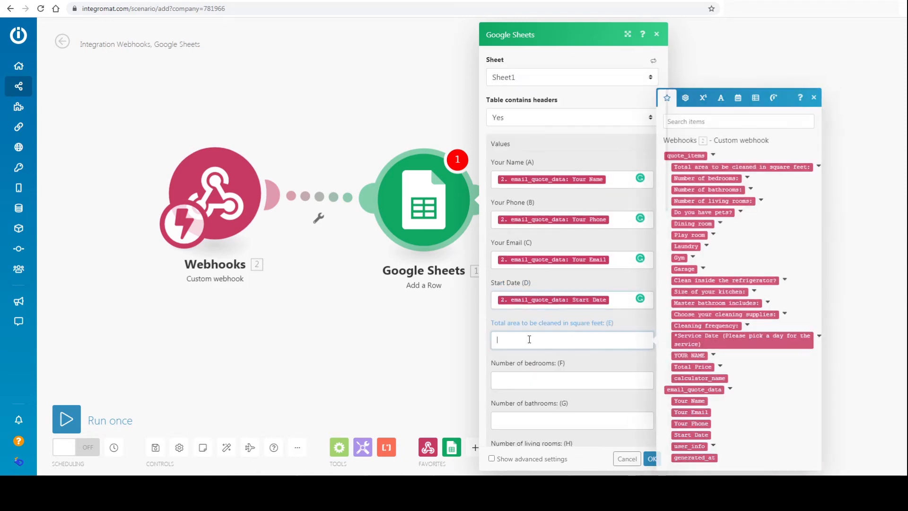
pyautogui.click(728, 167)
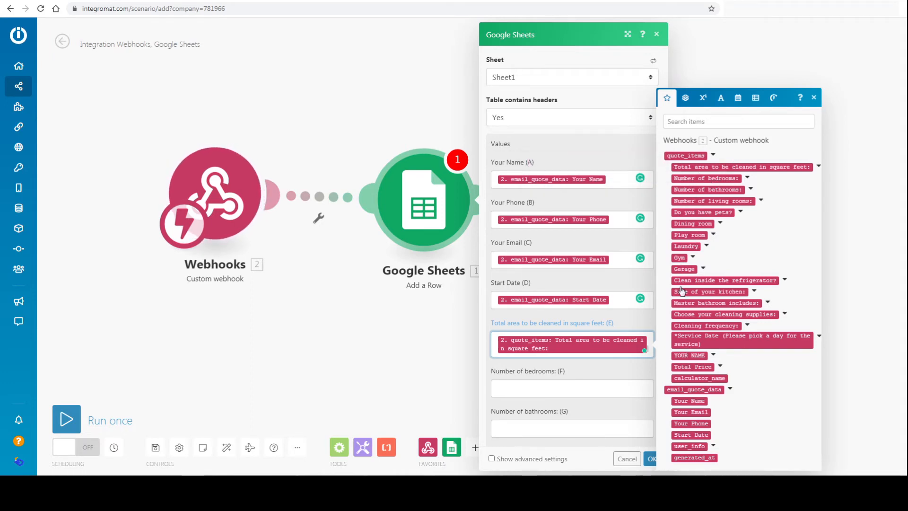
# Map Number of bedrooms (F), Number of bathrooms (G) and Number of living rooms (H) to their matching items under quote_items.
pyautogui.click(530, 387)
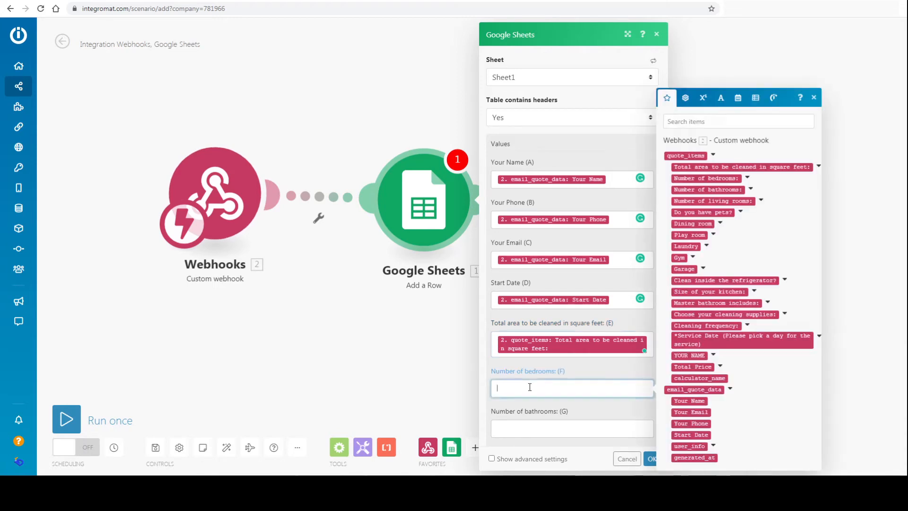
pyautogui.click(685, 179)
pyautogui.press('Tab')
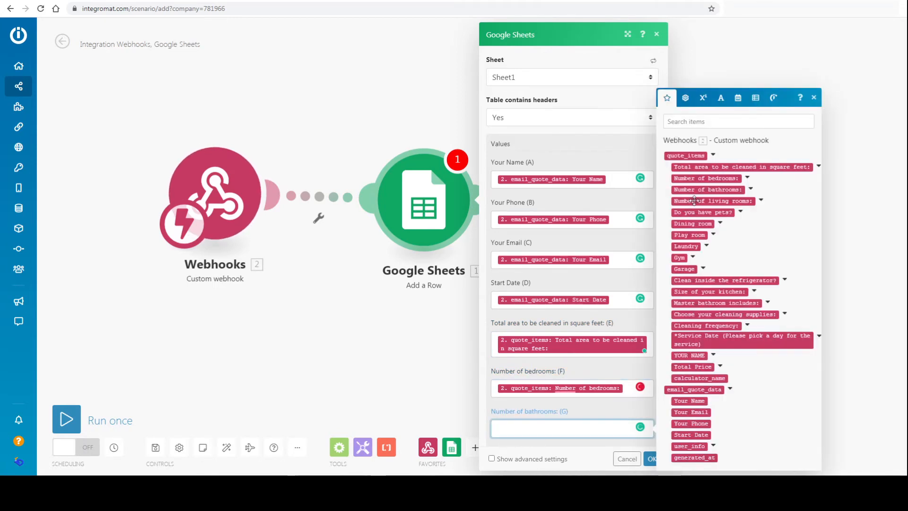
pyautogui.click(708, 190)
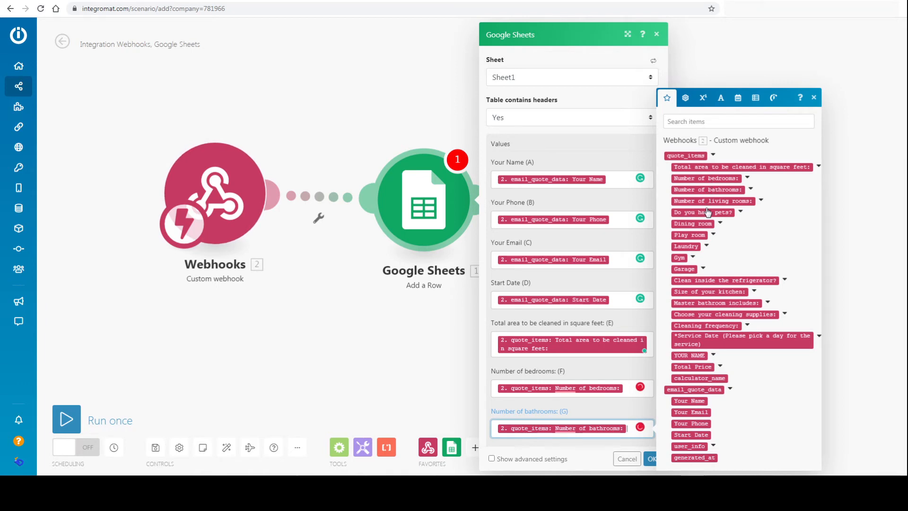
pyautogui.scroll(-2, 533, 440)
pyautogui.click(550, 377)
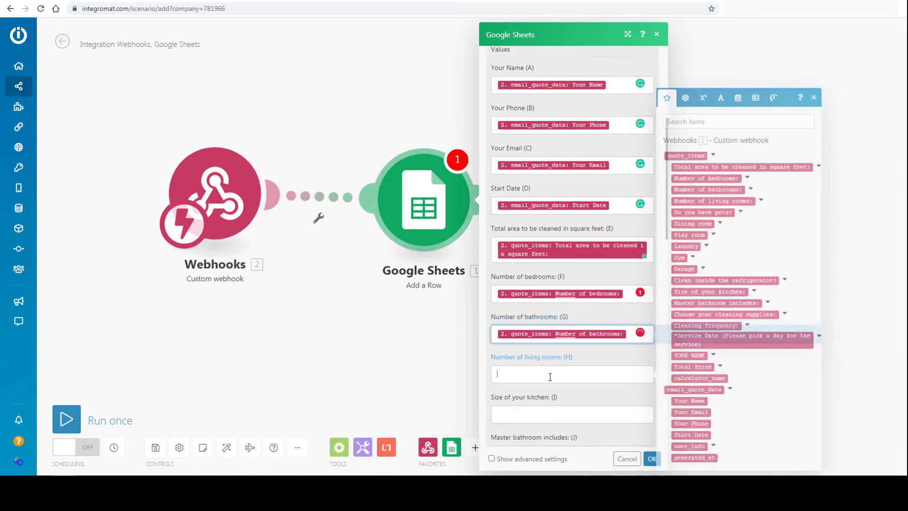
pyautogui.click(712, 201)
# Dismiss the writing-suggestions pop-up, search the items for "master" and map Master bathroom includes (J) to the matching quote_items entry.
pyautogui.scroll(-1, 556, 363)
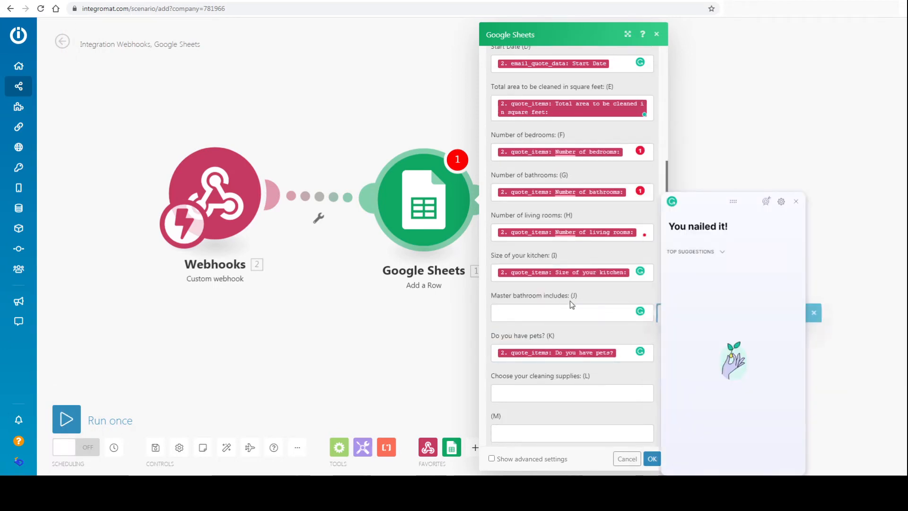
pyautogui.moveTo(499, 296); pyautogui.dragTo(544, 298)
pyautogui.click(556, 308)
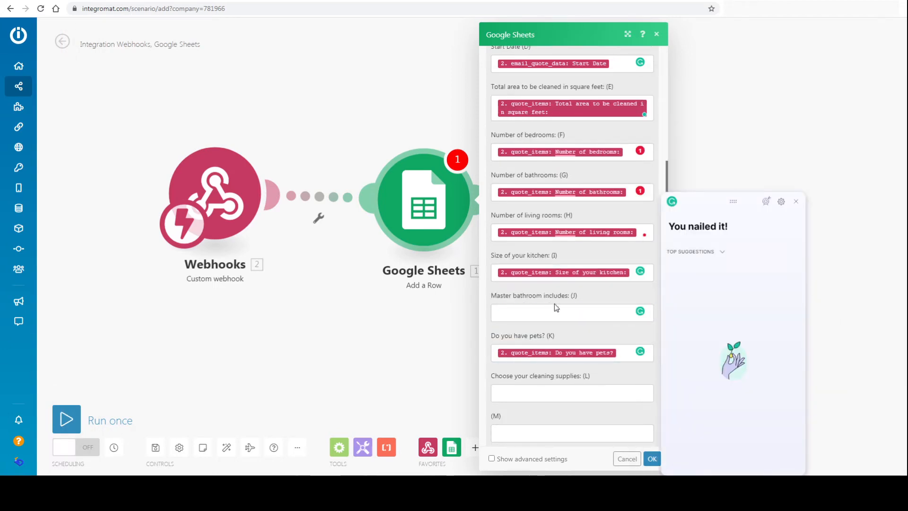
pyautogui.click(795, 202)
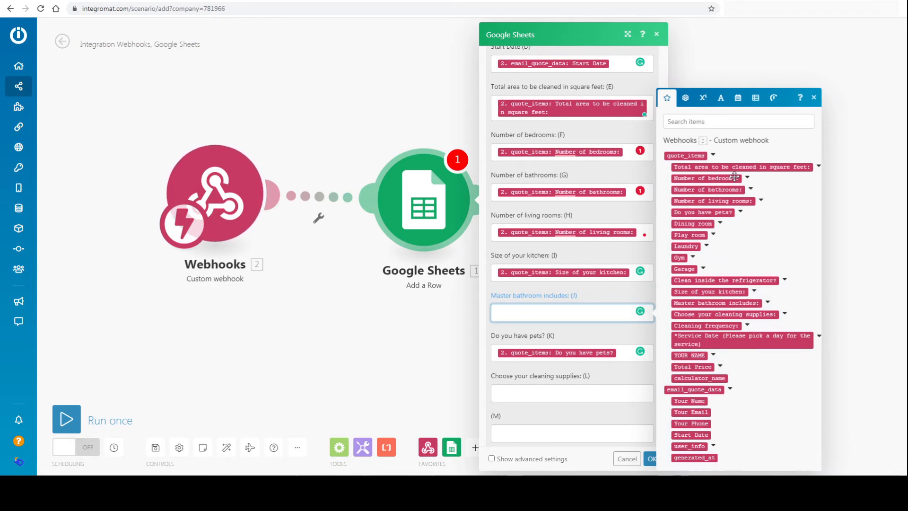
pyautogui.click(735, 118)
pyautogui.write('master')
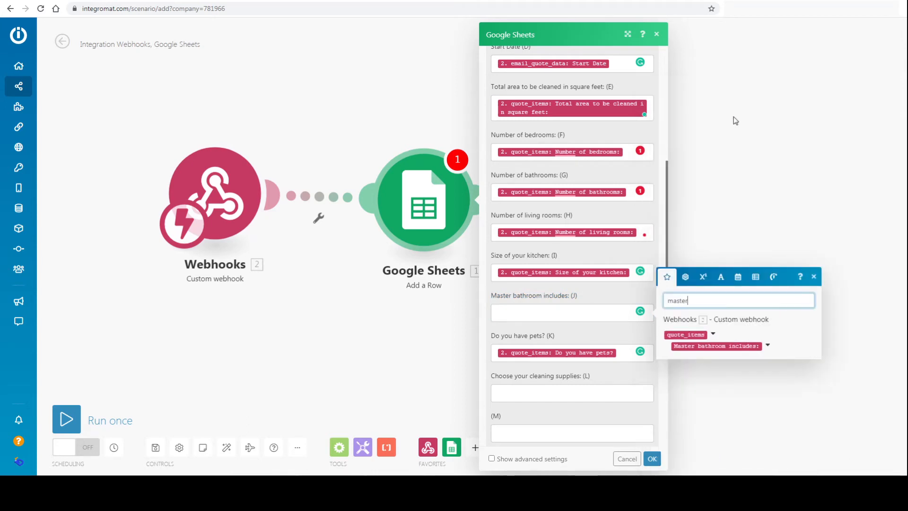
pyautogui.click(709, 345)
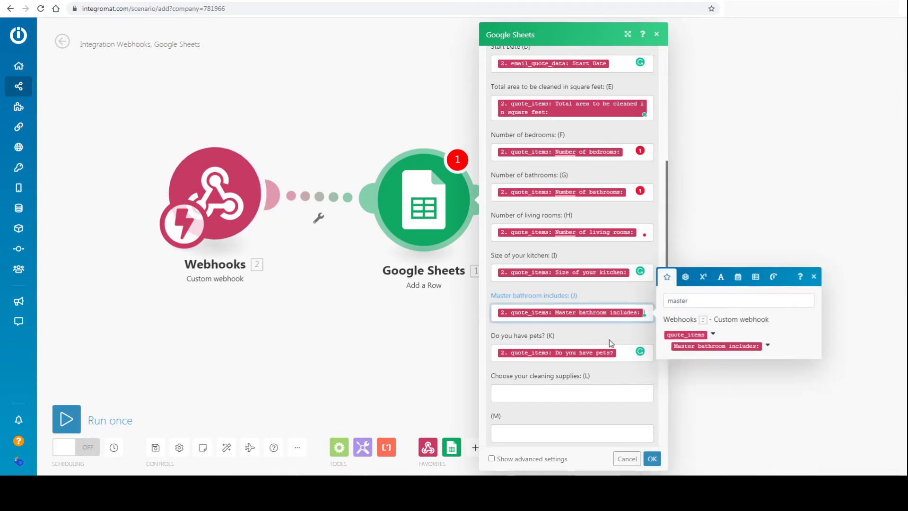
pyautogui.click(662, 231)
# Search the items for "suppl" and map Choose your cleaning supplies (L) to the matching quote_items entry.
pyautogui.scroll(-2, 661, 231)
pyautogui.click(586, 299)
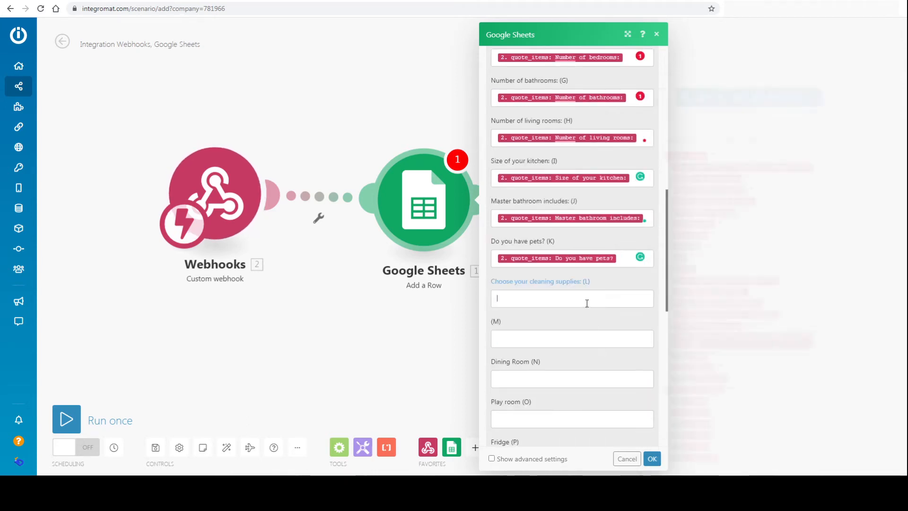
pyautogui.click(741, 124)
pyautogui.write('suppl')
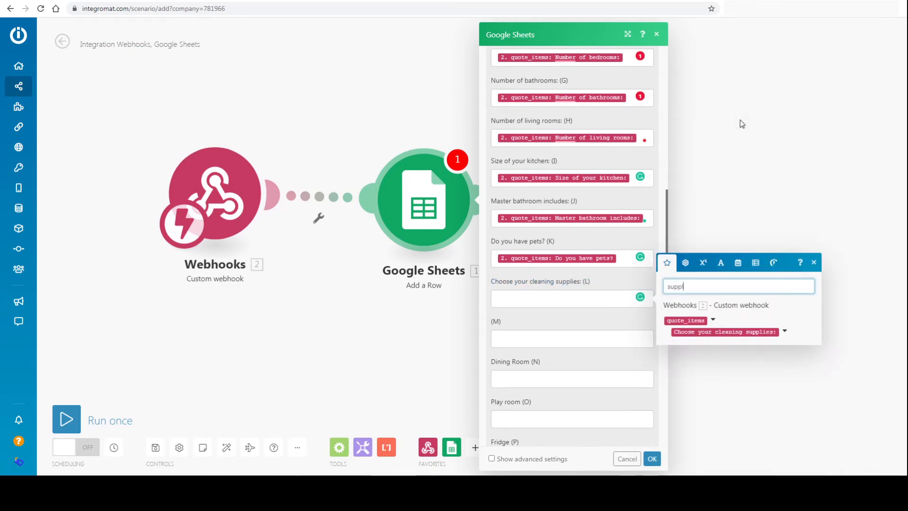
pyautogui.click(724, 332)
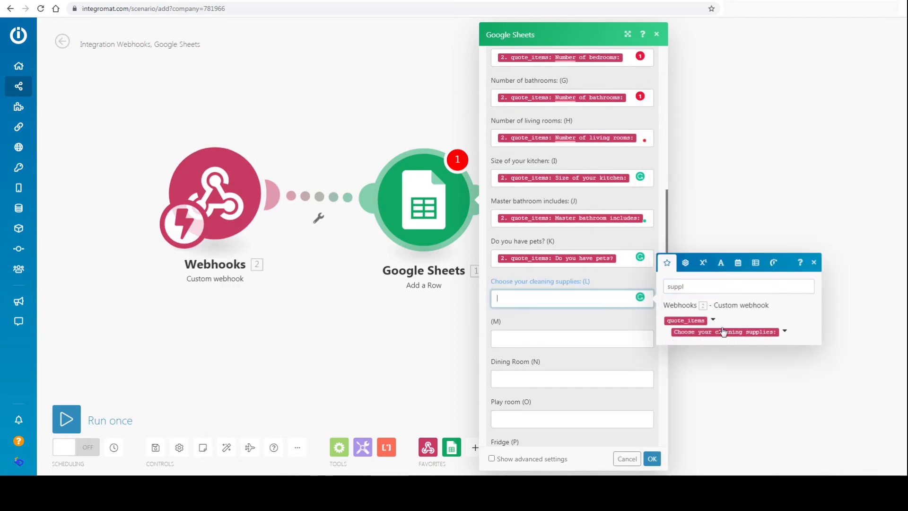
pyautogui.click(684, 335)
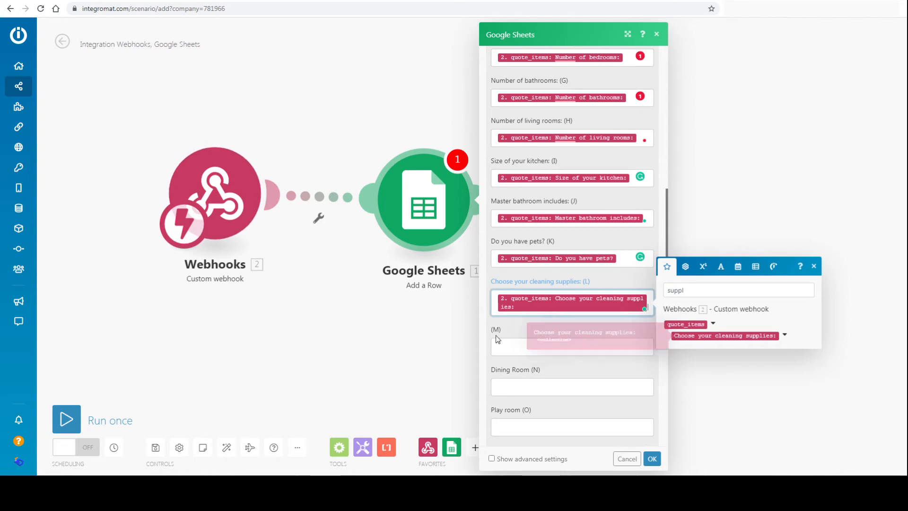
# Switch to the Cleaning Company Leads spreadsheet in Google Sheets and check the header of column M.
pyautogui.scroll(-2, 520, 340)
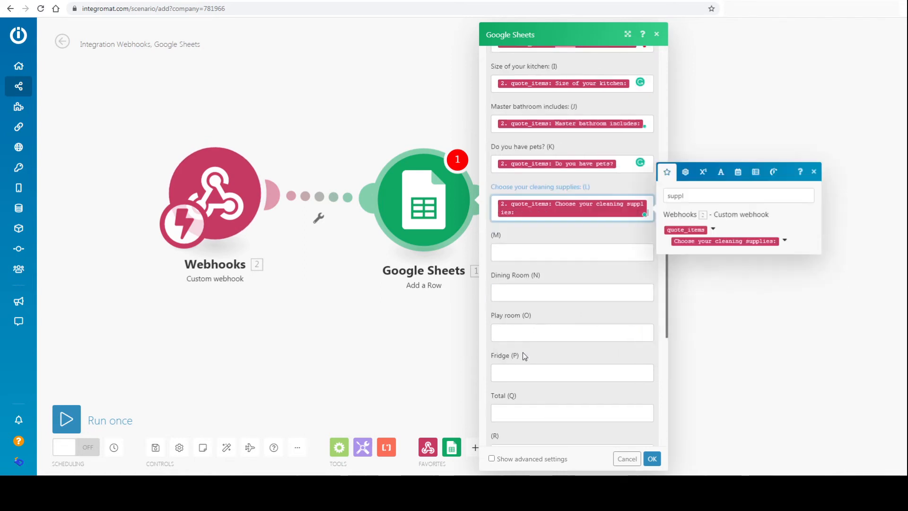
pyautogui.click(501, 236)
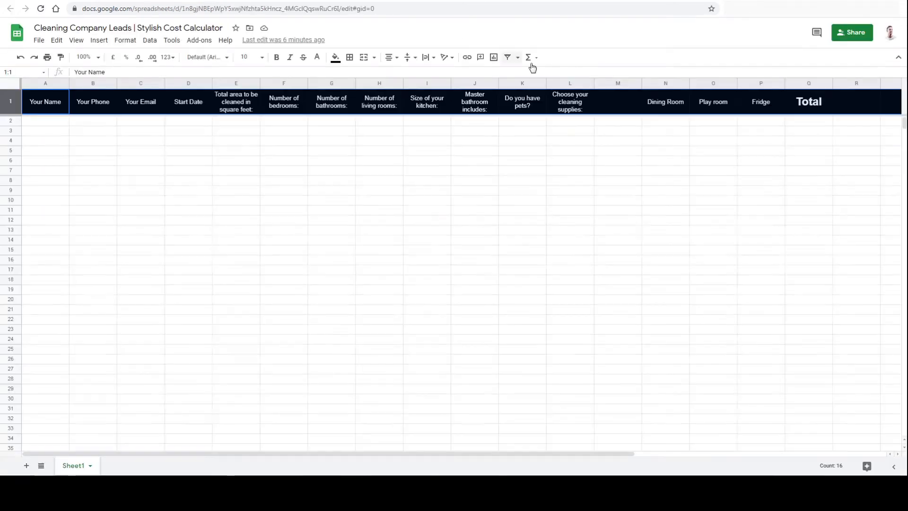
pyautogui.click(615, 83)
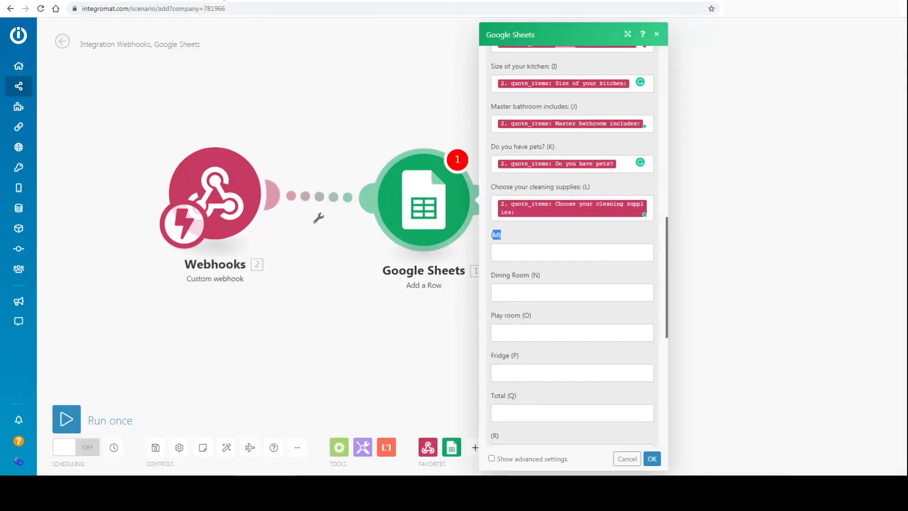
# In Integromat, map Dining Room (N) and Play room (O) to their matching quote_items entries, searching for "din" and "play".
pyautogui.click(540, 289)
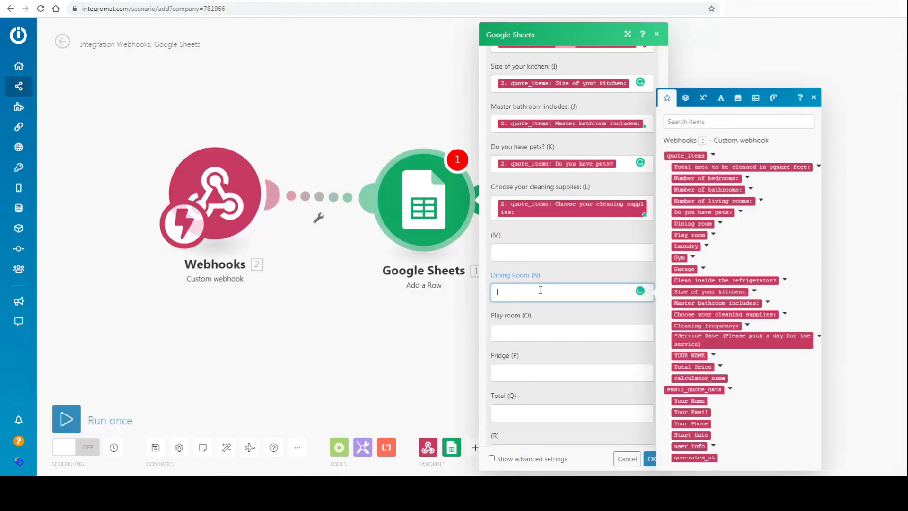
pyautogui.click(725, 122)
pyautogui.write('din')
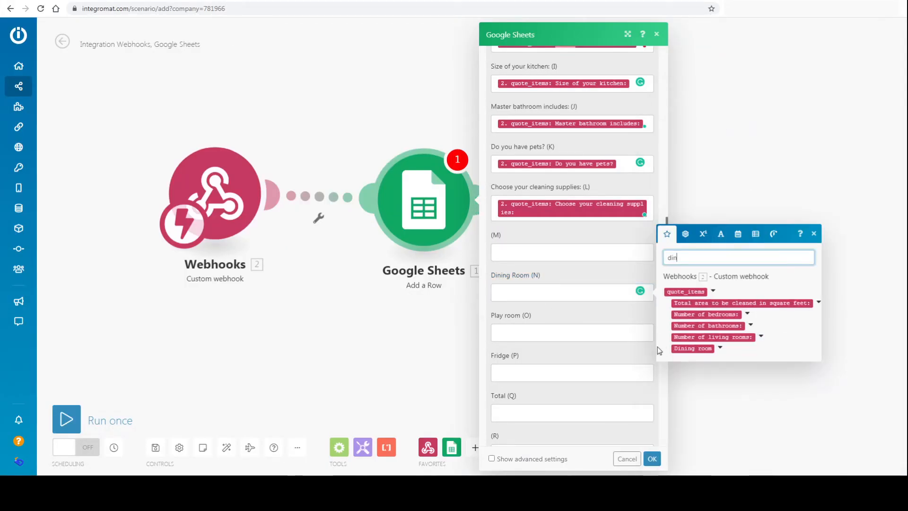
pyautogui.click(693, 348)
pyautogui.click(565, 331)
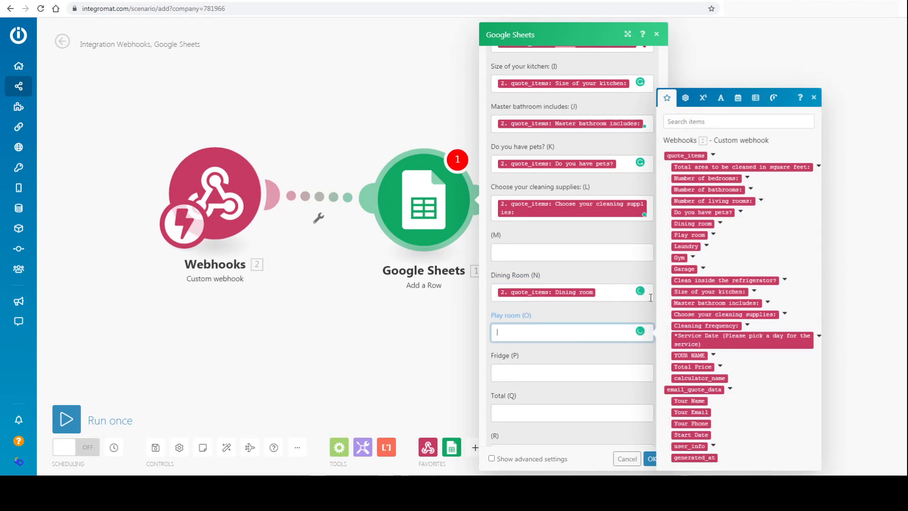
pyautogui.click(723, 124)
pyautogui.write('play')
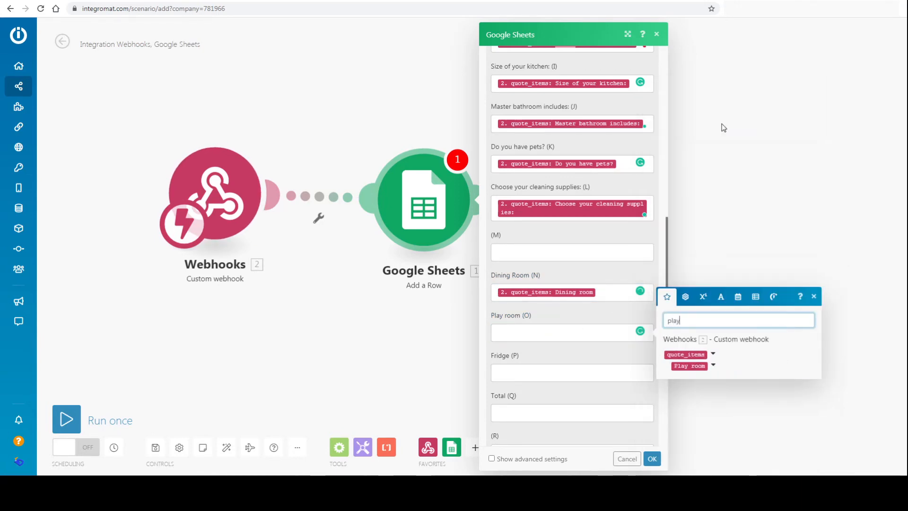
pyautogui.click(686, 368)
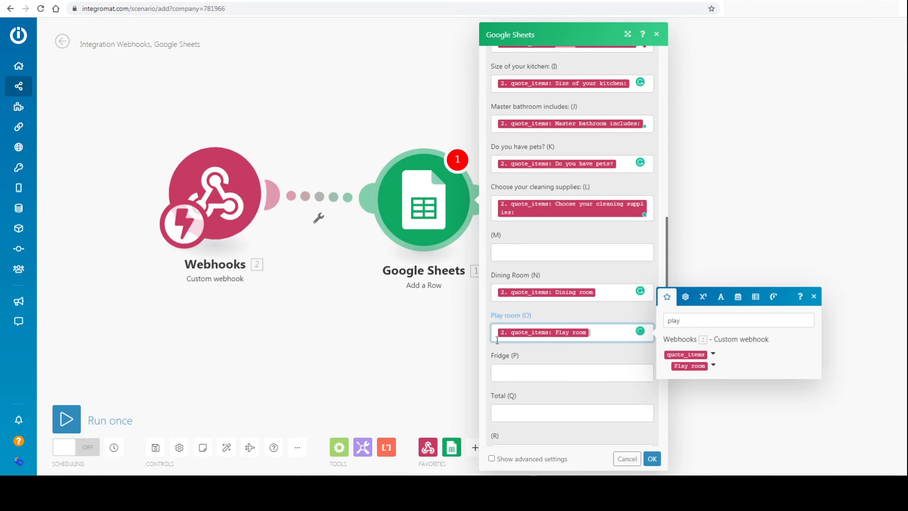
# Switch to the Stylish Cost Calculator page, close the quote confirmation and deselect the Dining room extra in the form preview.
pyautogui.click(312, 1)
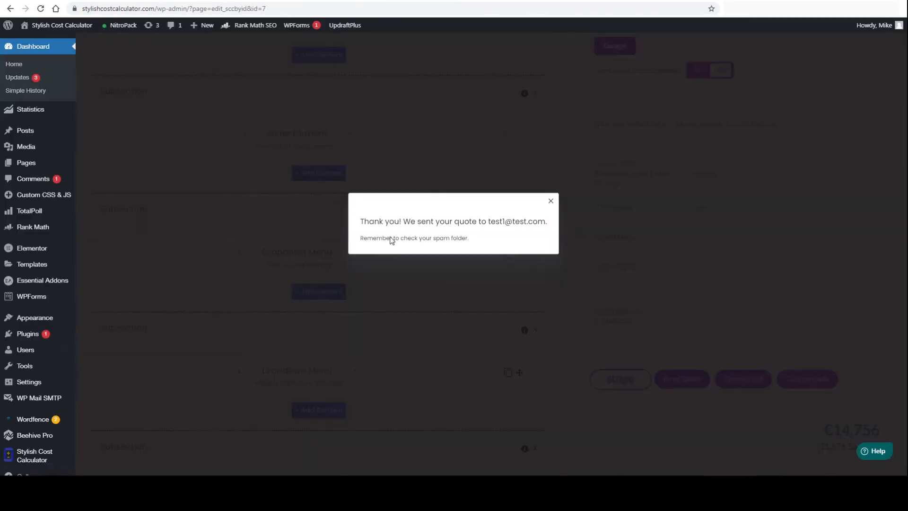
pyautogui.click(551, 200)
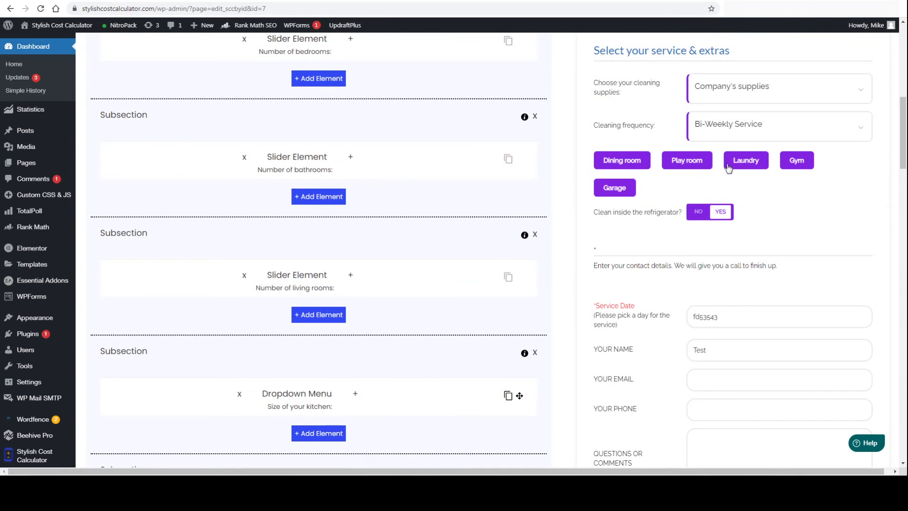
pyautogui.click(621, 163)
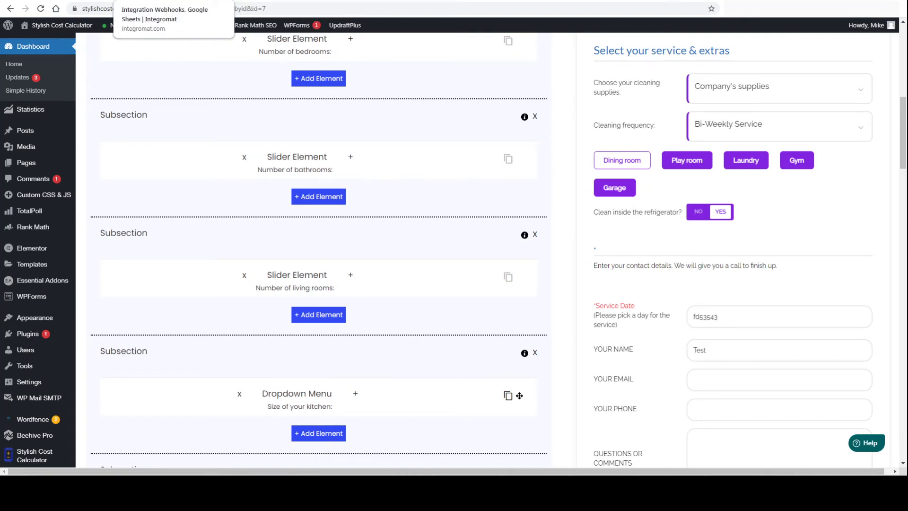
# Return to Integromat, search the items for "fri" and map Fridge (P) to Clean inside the refrigerator? under quote_items.
pyautogui.click(161, 1)
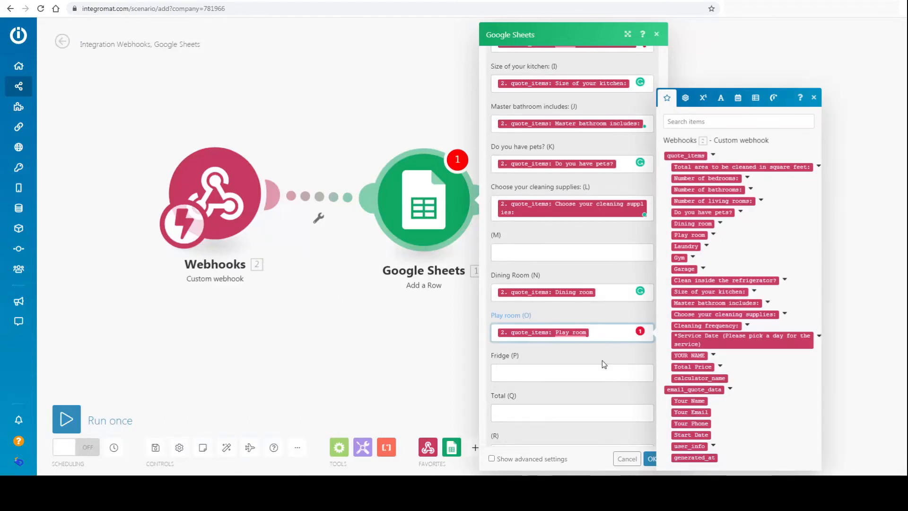
pyautogui.click(592, 372)
pyautogui.click(741, 122)
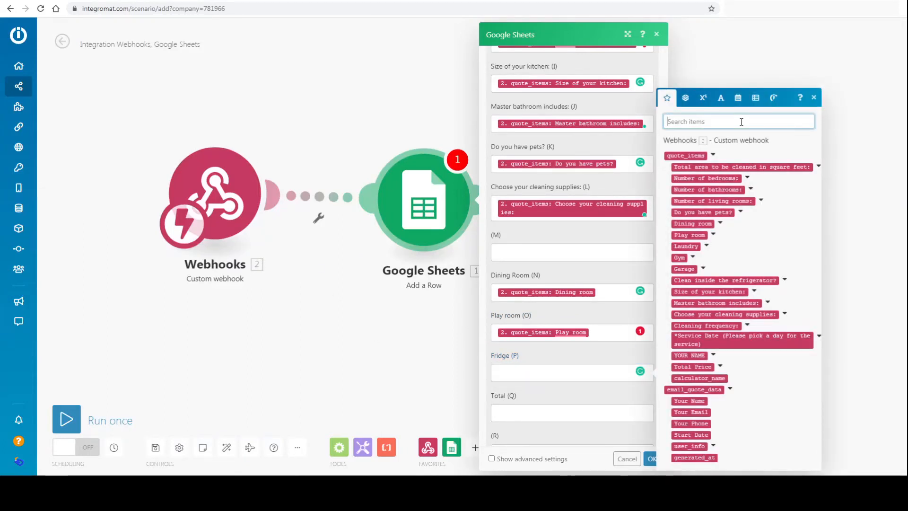
pyautogui.write('fri')
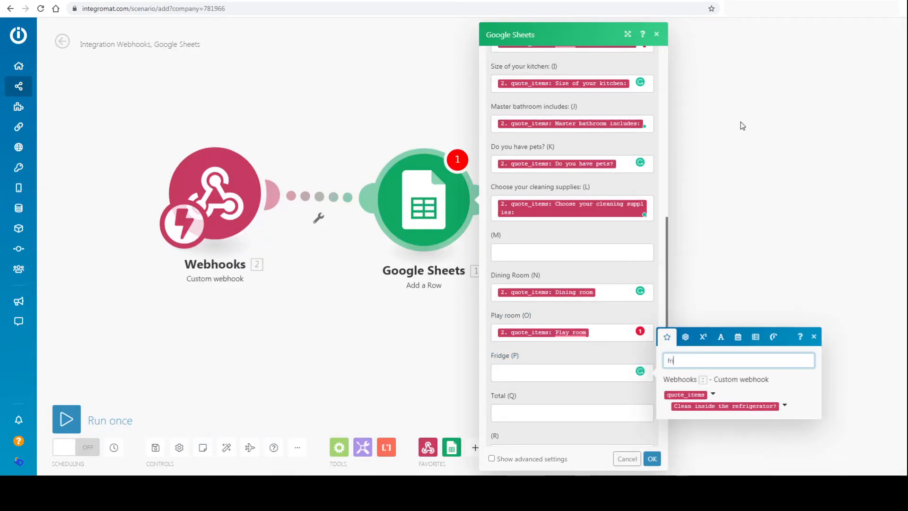
pyautogui.click(722, 405)
# Search the items for "total", map Total (Q) to Total Price under quote_items and expand that item to add its price sub-item.
pyautogui.scroll(-3, 542, 345)
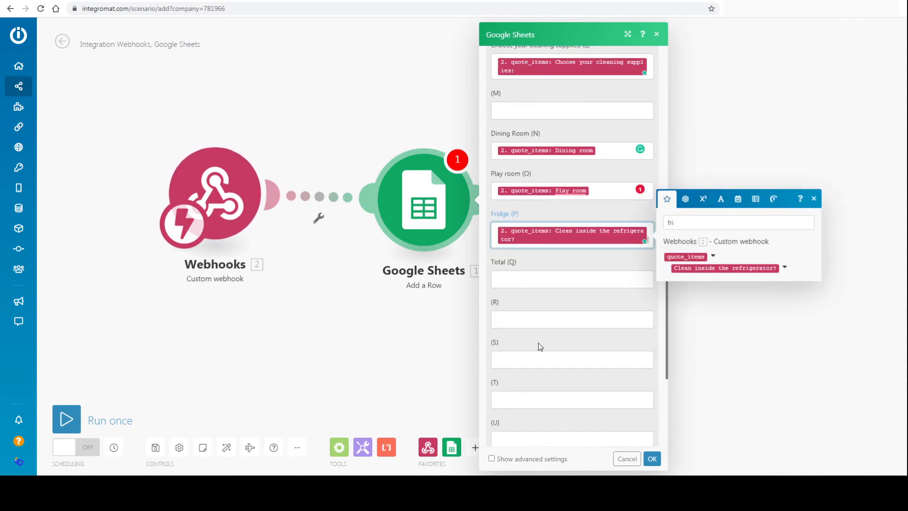
pyautogui.click(531, 280)
pyautogui.click(719, 122)
pyautogui.write('t')
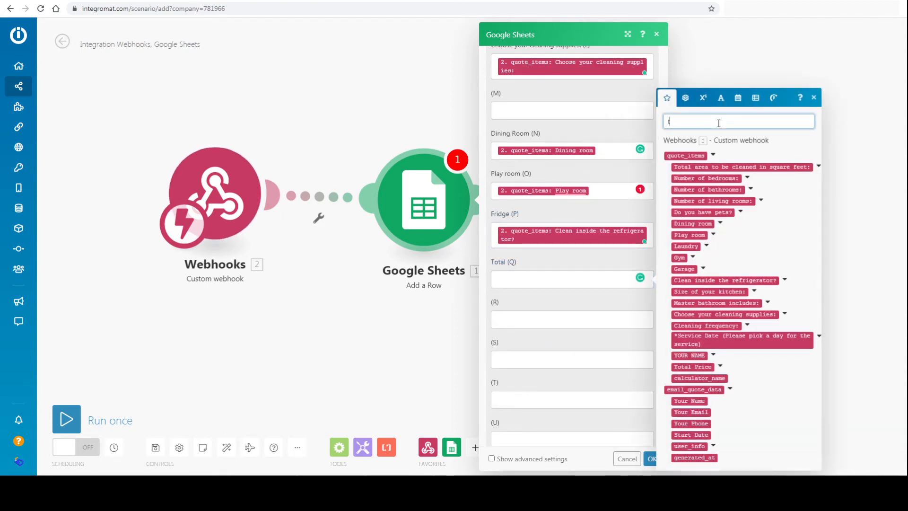
pyautogui.write('otal')
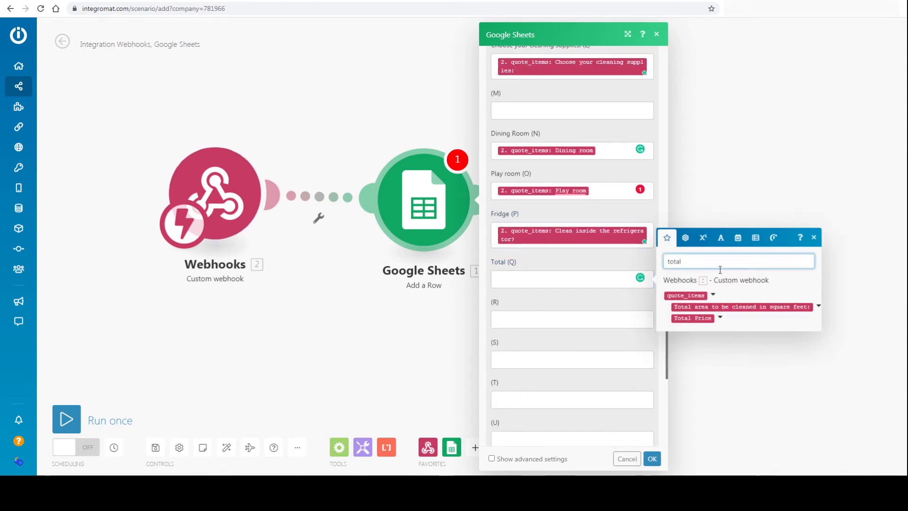
pyautogui.click(703, 318)
pyautogui.click(720, 318)
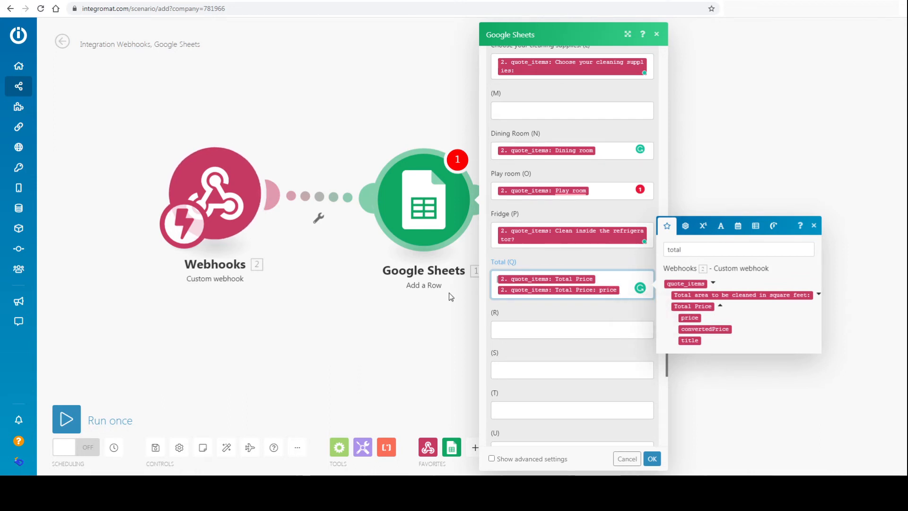
# Remove the Total Price item from Total (Q), keeping only its price sub-item, and save the Google Sheets module settings.
pyautogui.press('BackSpace')
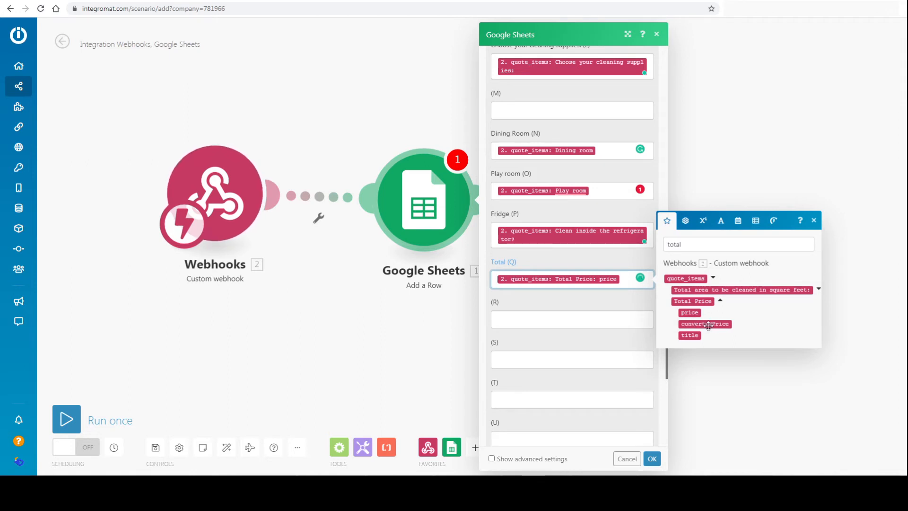
pyautogui.click(554, 305)
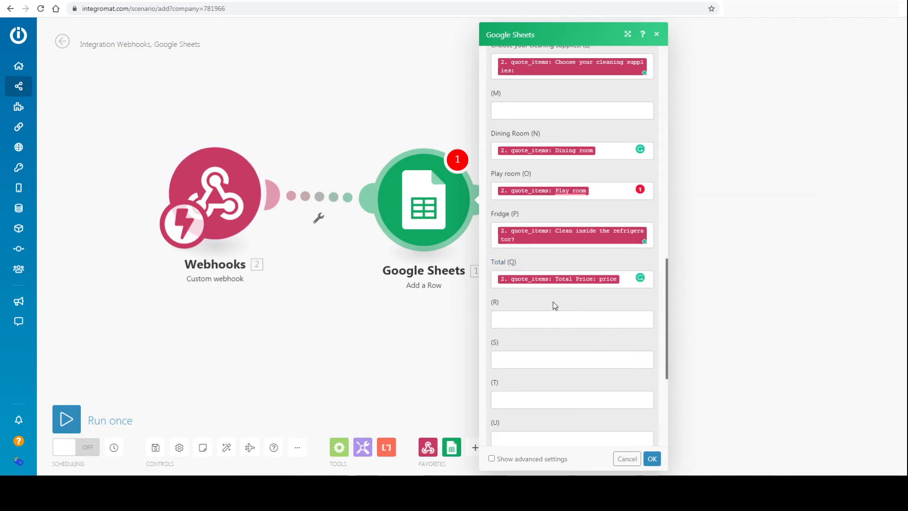
pyautogui.scroll(-5, 556, 308)
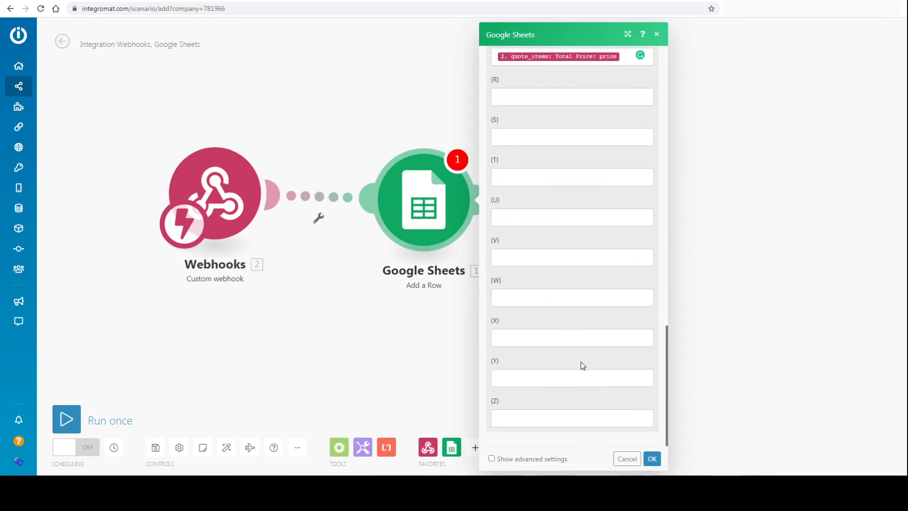
pyautogui.scroll(5, 646, 423)
pyautogui.click(652, 458)
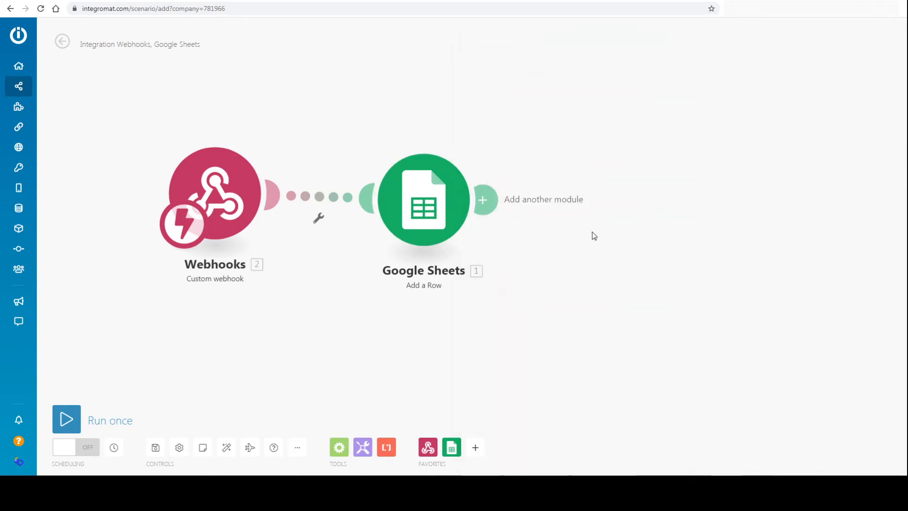
# Run the scenario once and look over the Cleaning Company Leads spreadsheet while the webhook waits for data.
pyautogui.click(93, 419)
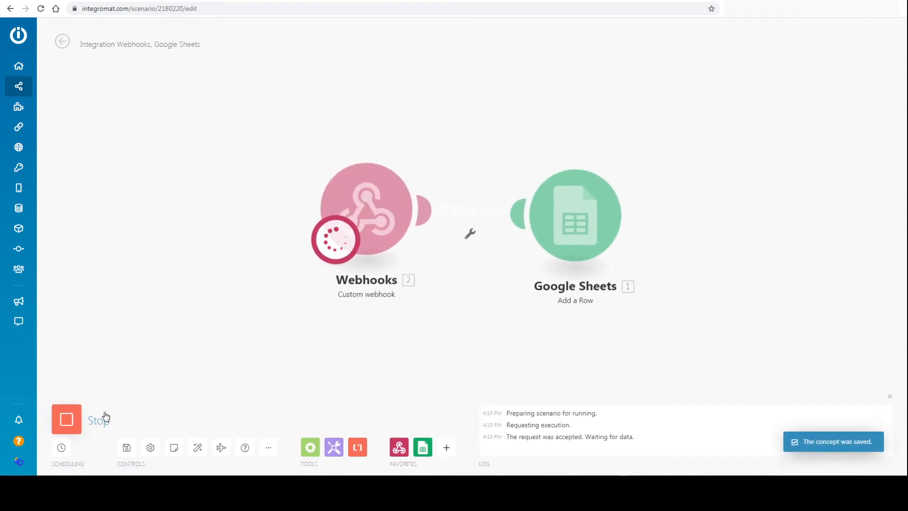
pyautogui.click(374, 1)
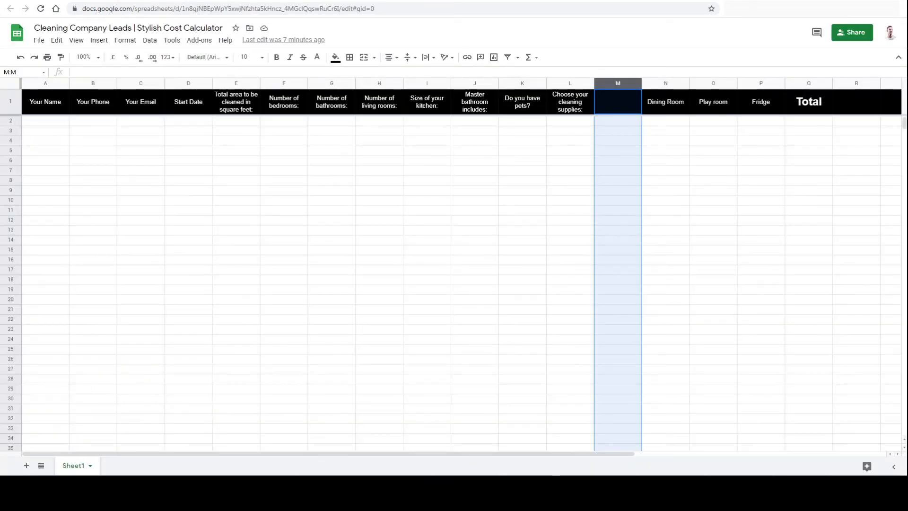
pyautogui.click(331, 171)
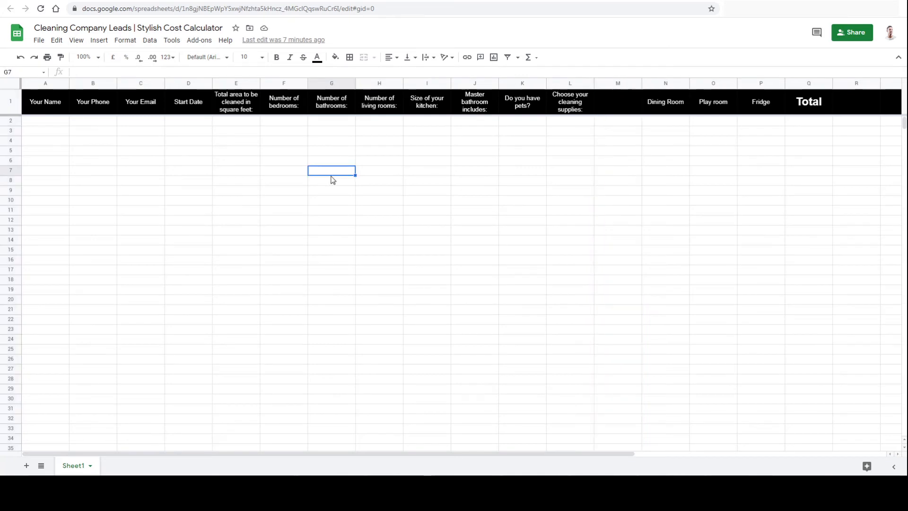
pyautogui.click(142, 1)
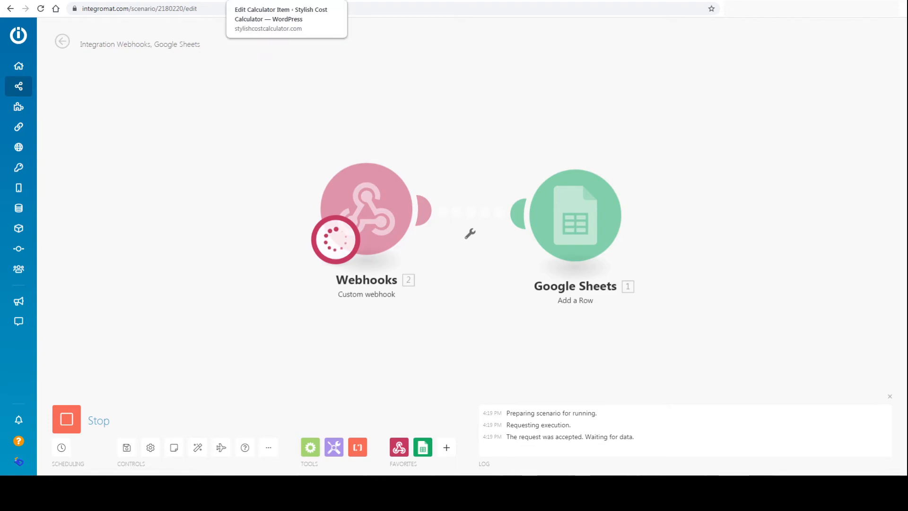
pyautogui.click(374, 1)
# Switch to the Stylish Cost Calculator page and open the Email Quote form from the calculator preview.
pyautogui.click(284, 1)
pyautogui.scroll(-7, 744, 345)
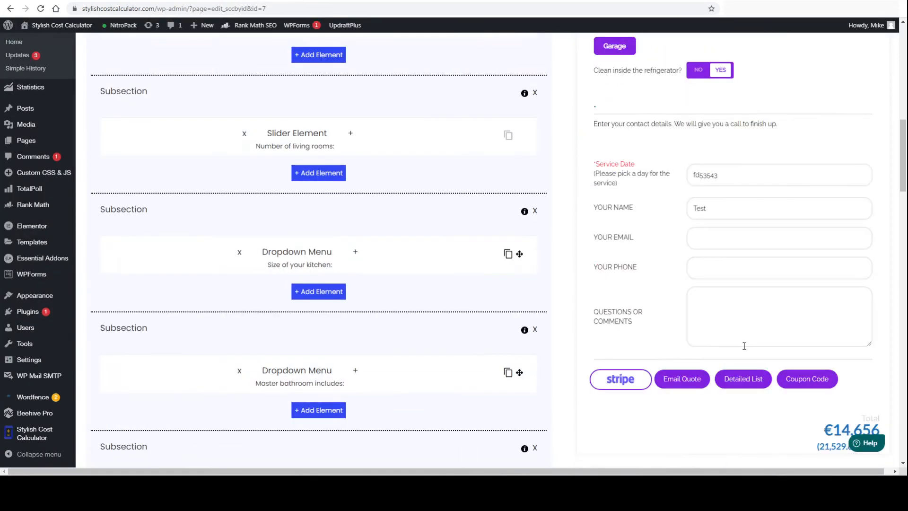
pyautogui.scroll(15, 713, 319)
pyautogui.scroll(-12, 745, 237)
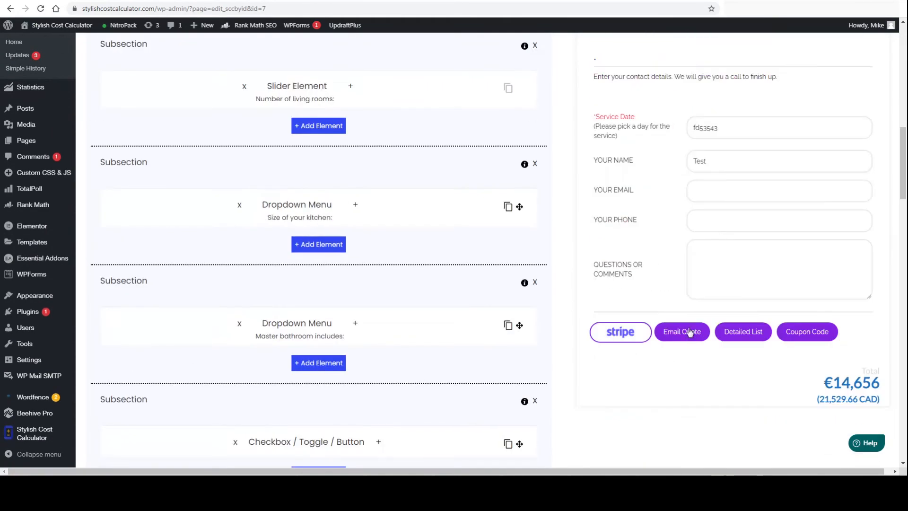
pyautogui.click(690, 332)
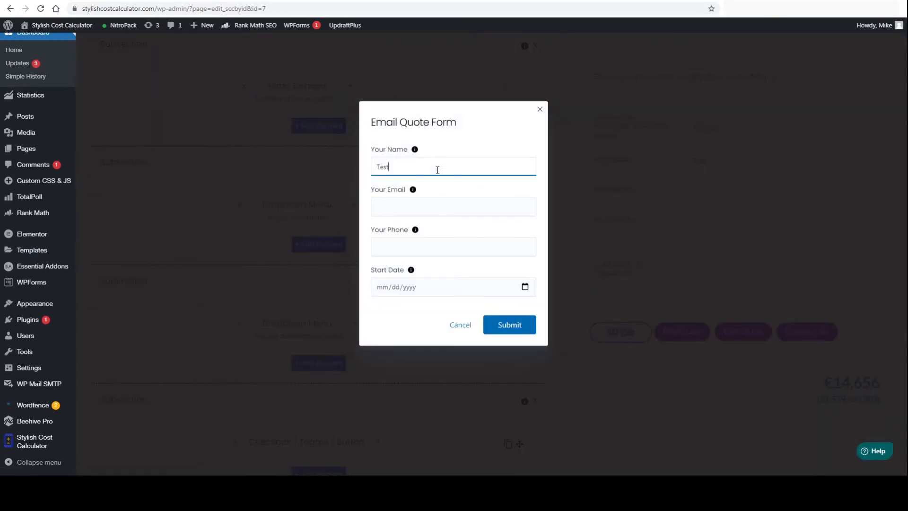
# Fill in the test customer's name, e-mail and phone number in the Email Quote Form.
pyautogui.press('Tab')
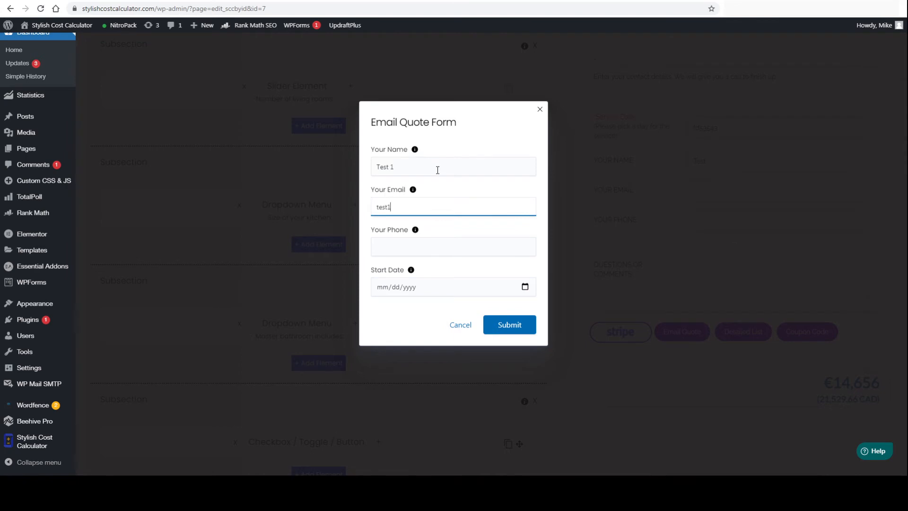
pyautogui.hotkey('shift', 'Tab')
pyautogui.press('End')
pyautogui.press('BackSpace')
pyautogui.write('2')
pyautogui.click(430, 209)
pyautogui.click(421, 240)
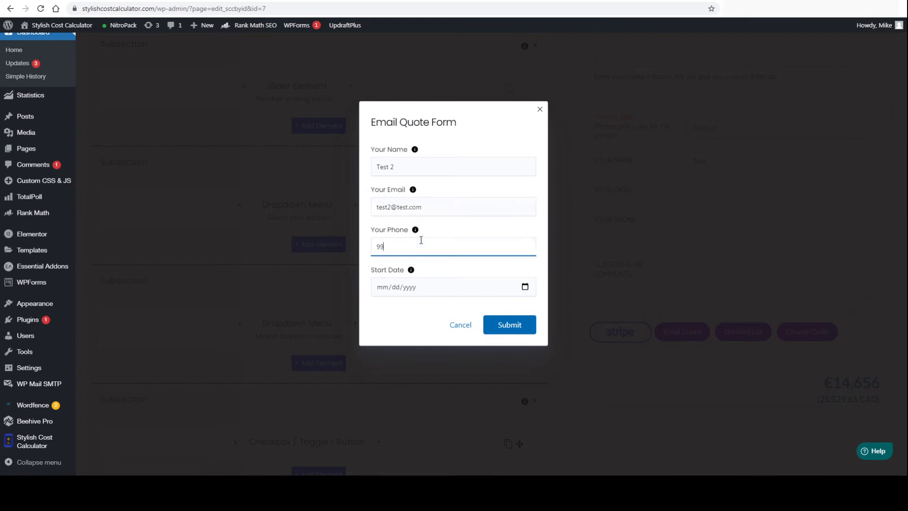
# Set the Start Date to May 14, 2021 and submit the email quote.
pyautogui.click(415, 294)
pyautogui.click(524, 286)
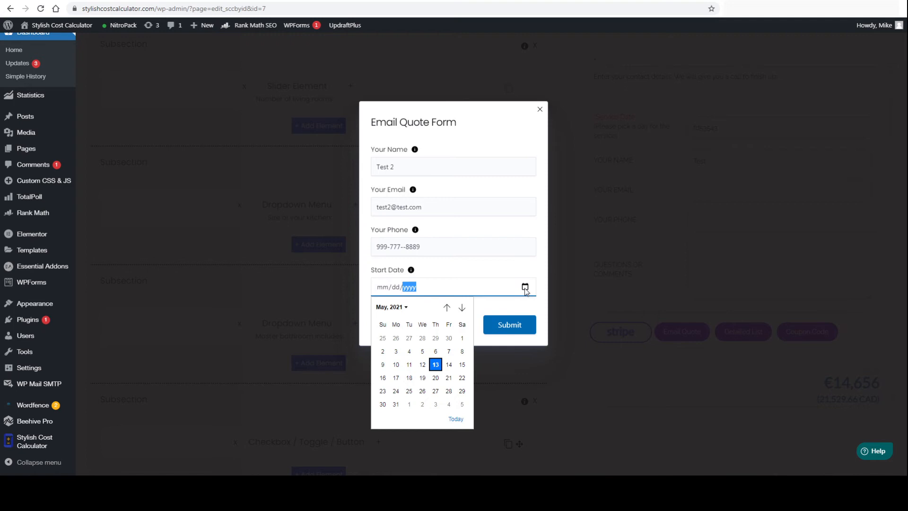
pyautogui.click(462, 364)
pyautogui.click(508, 325)
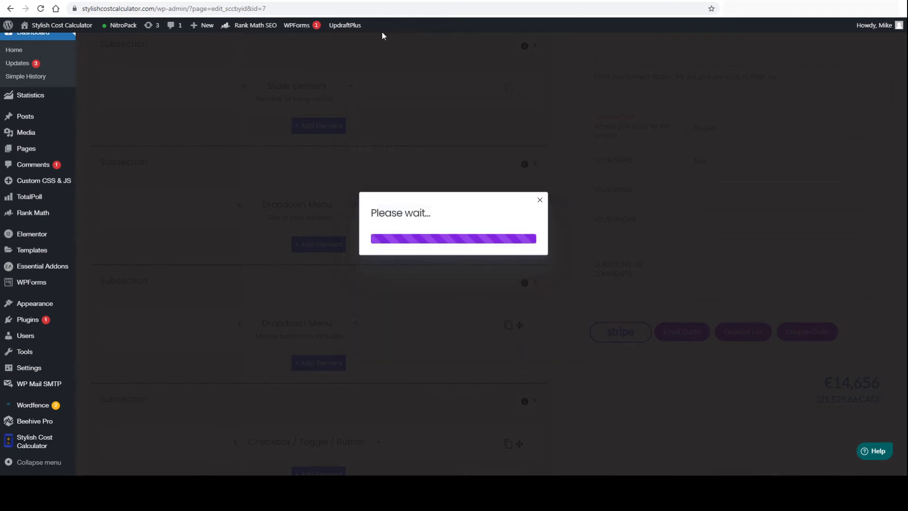
# Check the leads spreadsheet for a new row, and examine the Google Sheets module's run details back in Integromat.
pyautogui.click(348, 1)
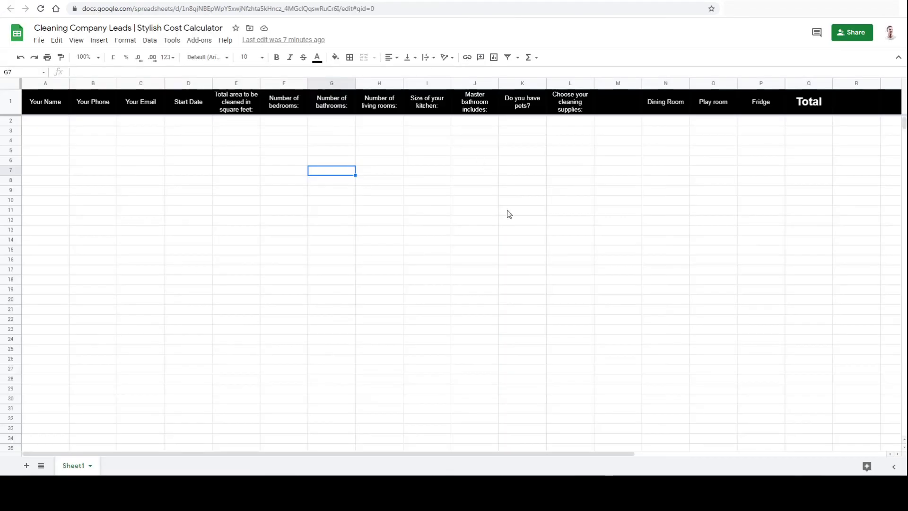
pyautogui.click(511, 224)
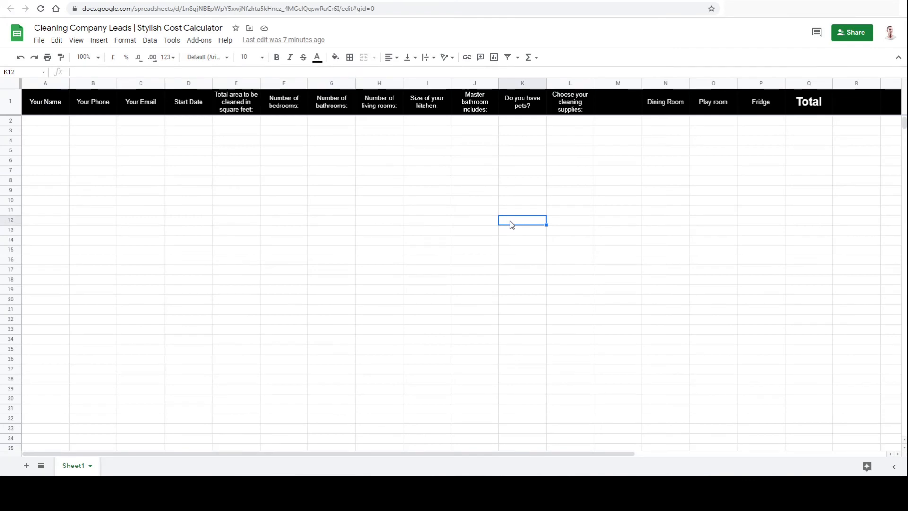
pyautogui.click(461, 227)
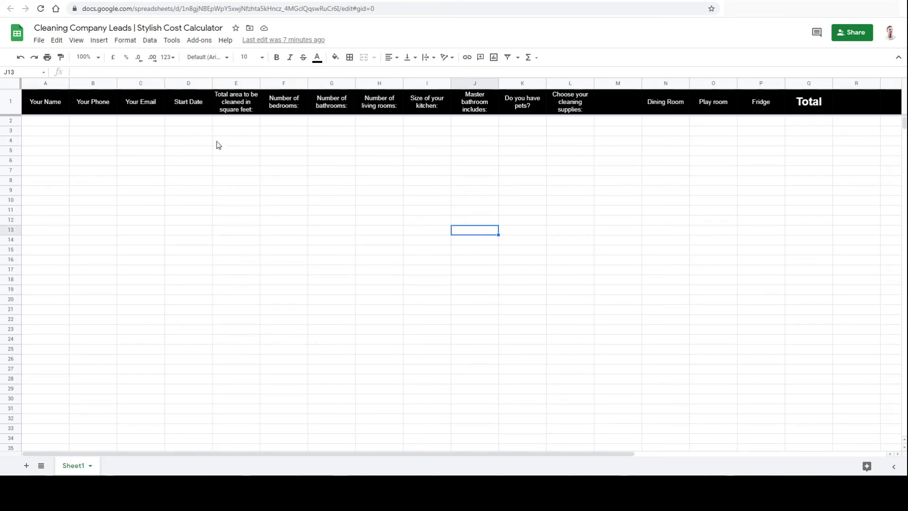
pyautogui.click(166, 2)
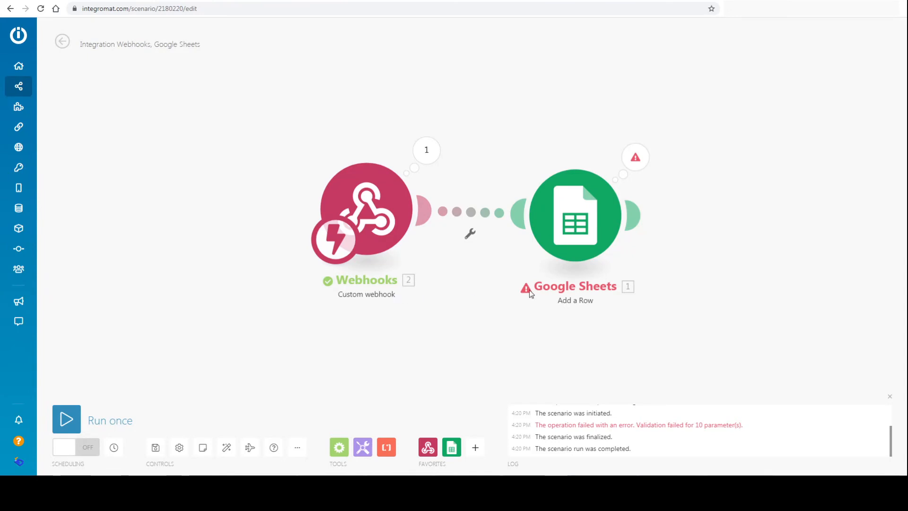
pyautogui.click(635, 159)
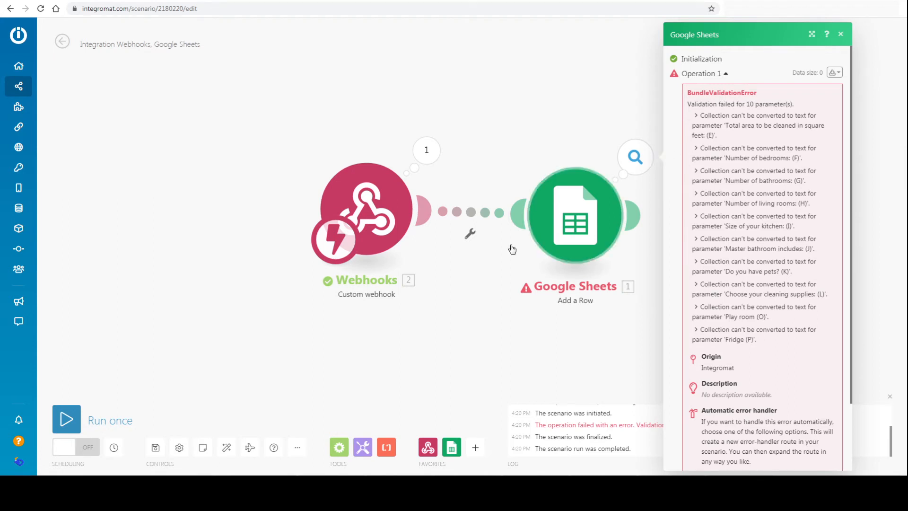
# Open the Google Sheets module settings and expand Number of bedrooms under quote_items to examine its sub-items.
pyautogui.click(582, 222)
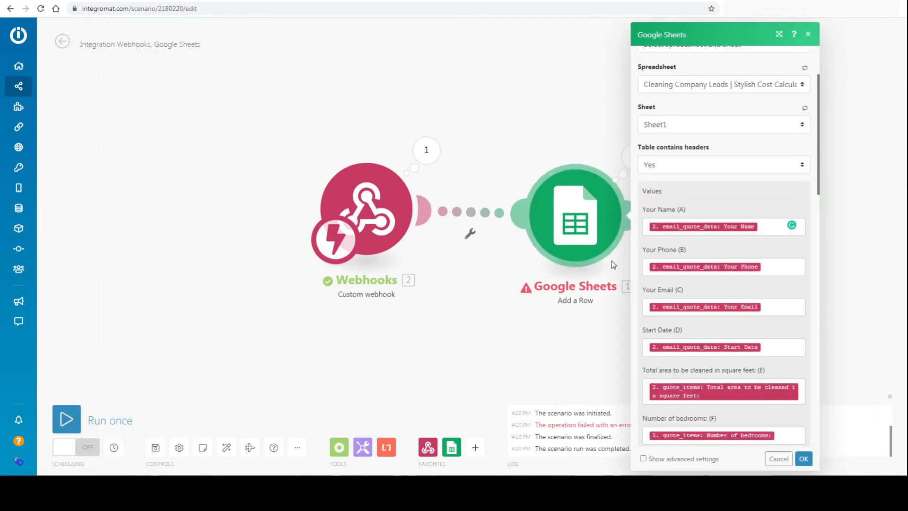
pyautogui.click(769, 226)
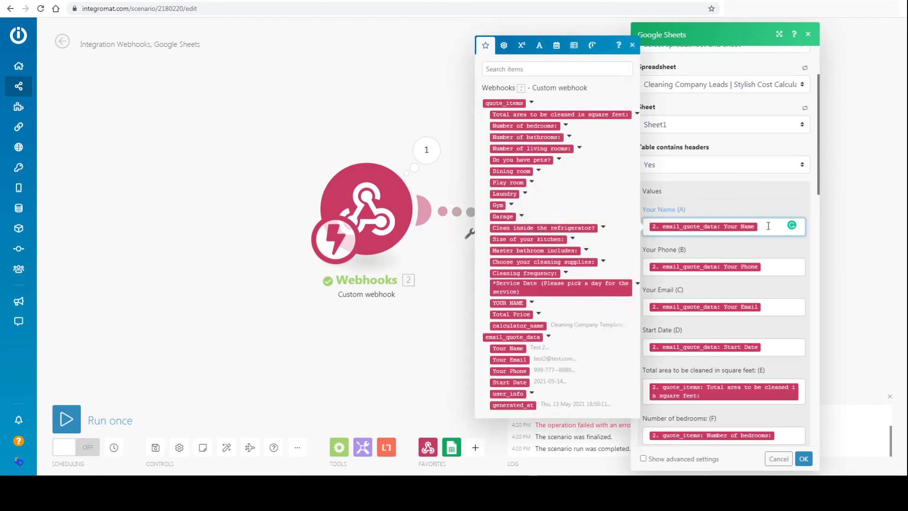
pyautogui.click(567, 125)
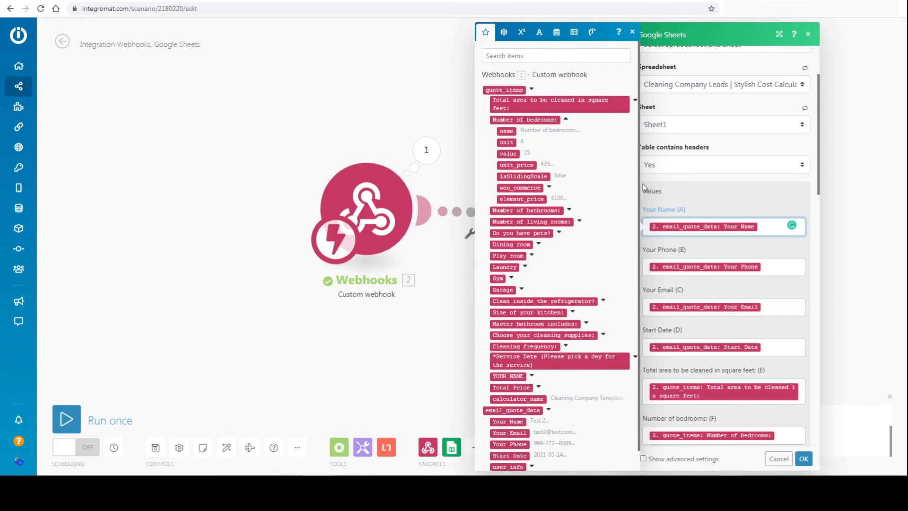
# Clear Your Name (A), search the items for "Your Name" and map the comment sub-item of YOUR NAME under quote_items.
pyautogui.click(762, 225)
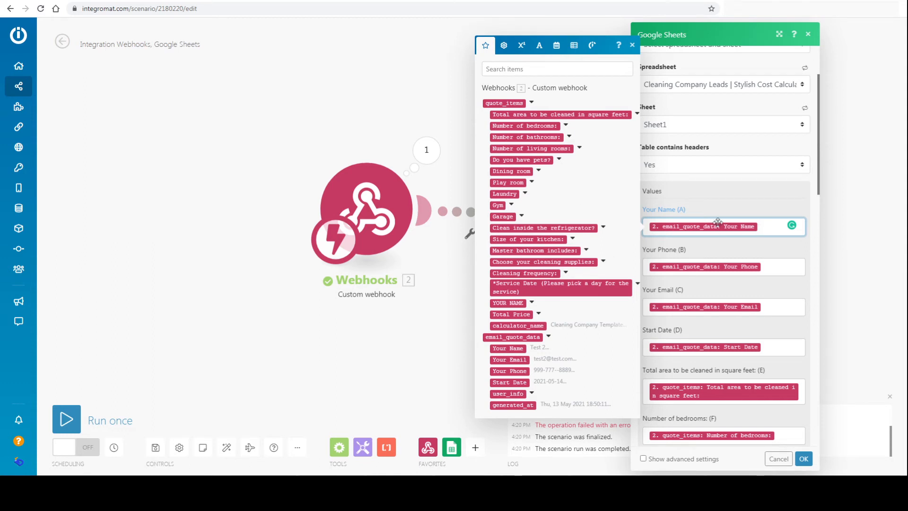
pyautogui.press('BackSpace')
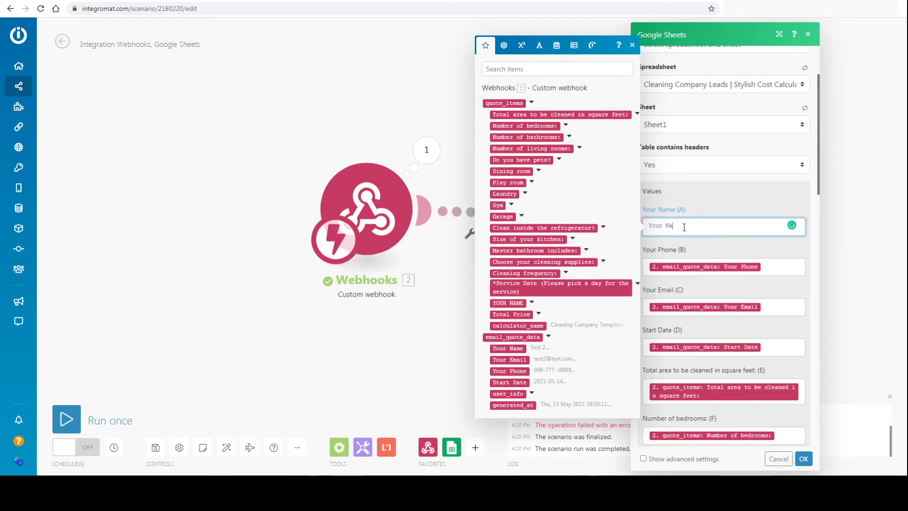
pyautogui.press('BackSpace')
pyautogui.press('BackSpace')
pyautogui.press('BackSpace')
pyautogui.click(572, 71)
pyautogui.write('Your Na')
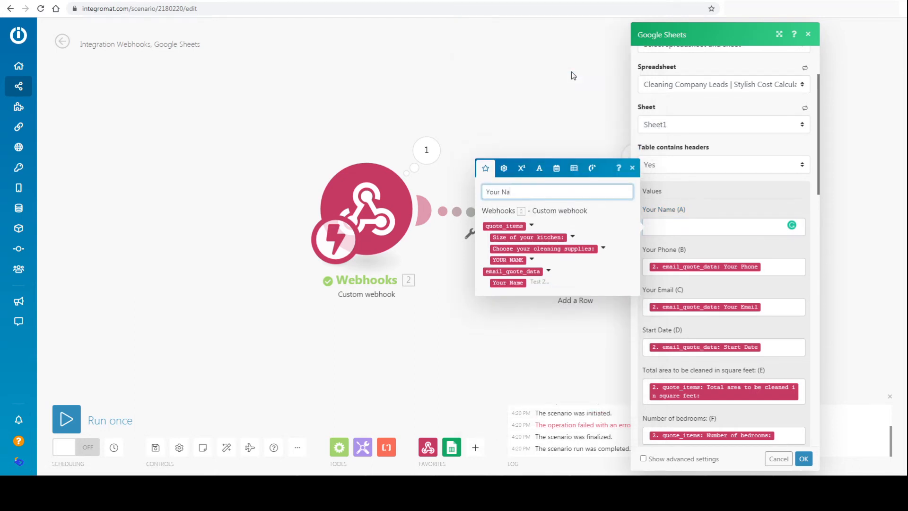
pyautogui.write('me')
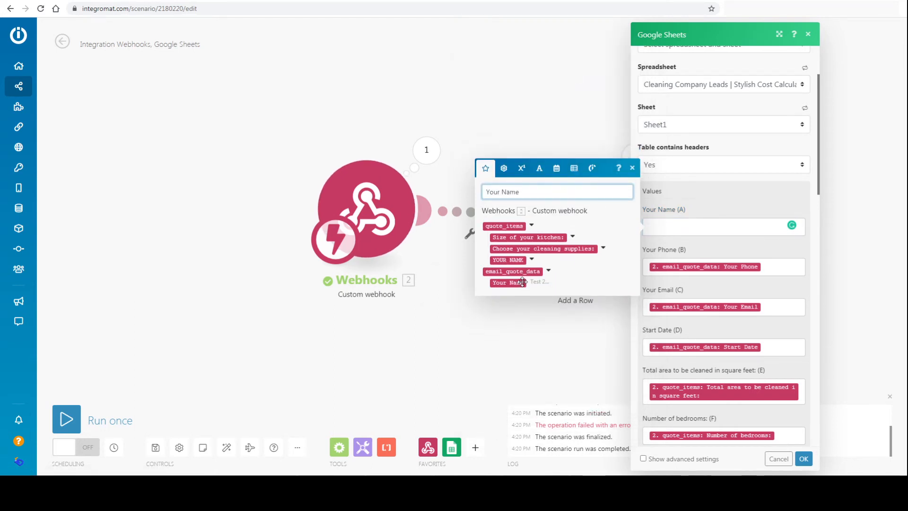
pyautogui.click(531, 260)
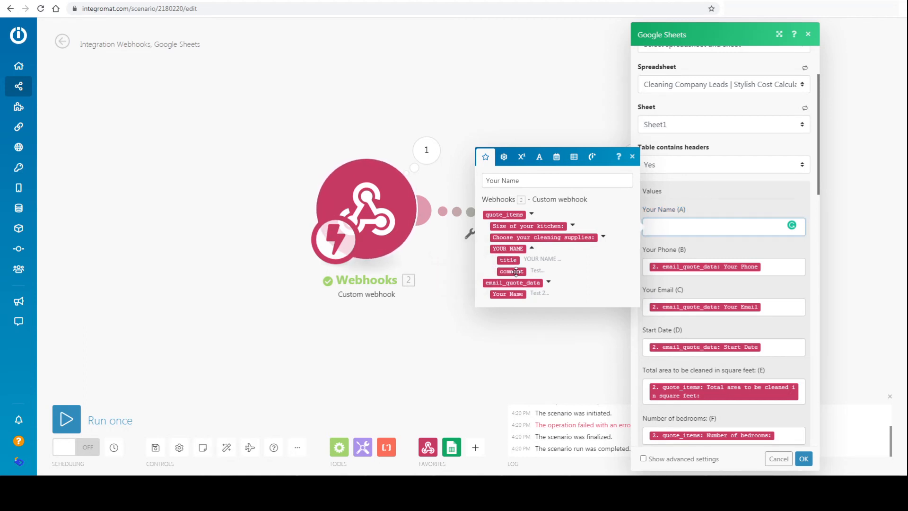
pyautogui.click(511, 271)
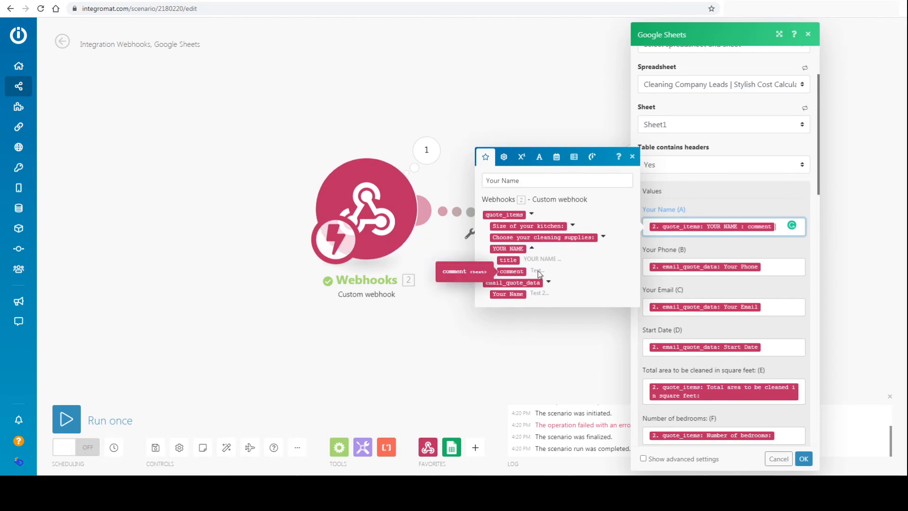
pyautogui.click(632, 163)
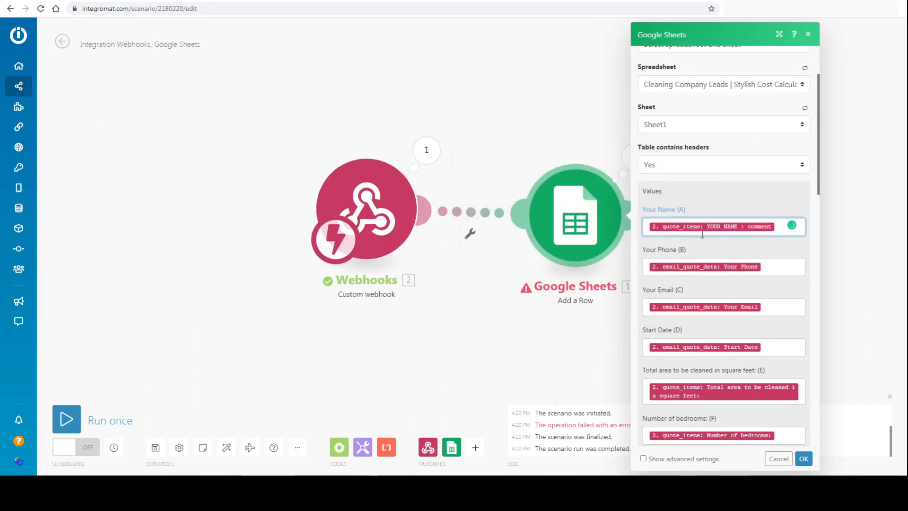
# Clear Your Phone (B), search the items for "Your phone" and map it to Your Phone under email_quote_data.
pyautogui.click(777, 268)
pyautogui.press('BackSpace')
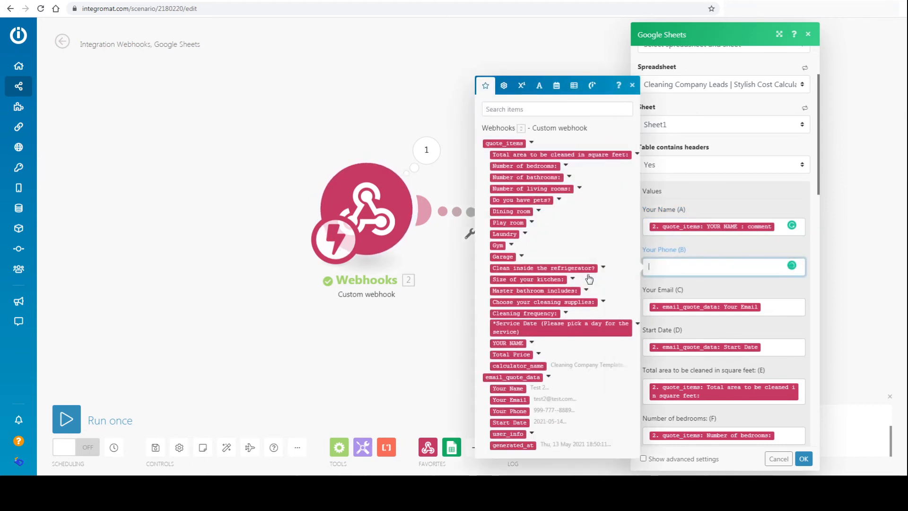
pyautogui.click(526, 109)
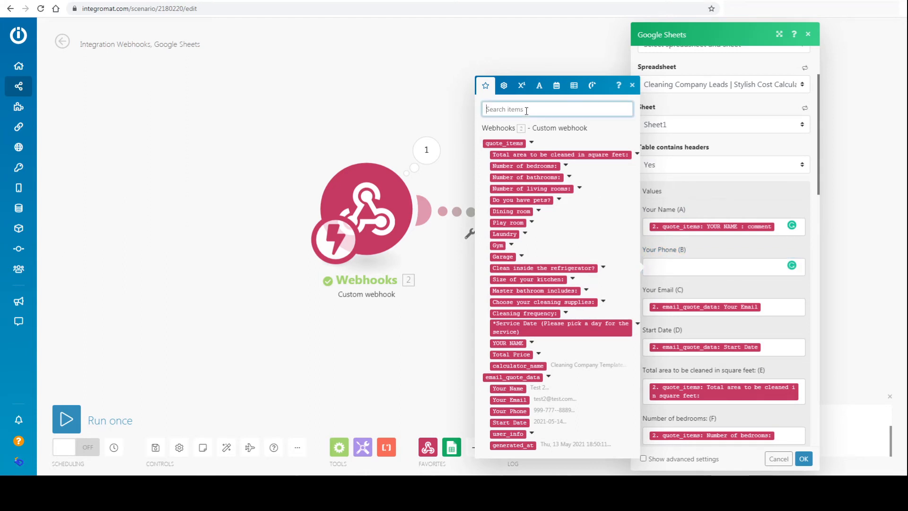
pyautogui.write('Your phone')
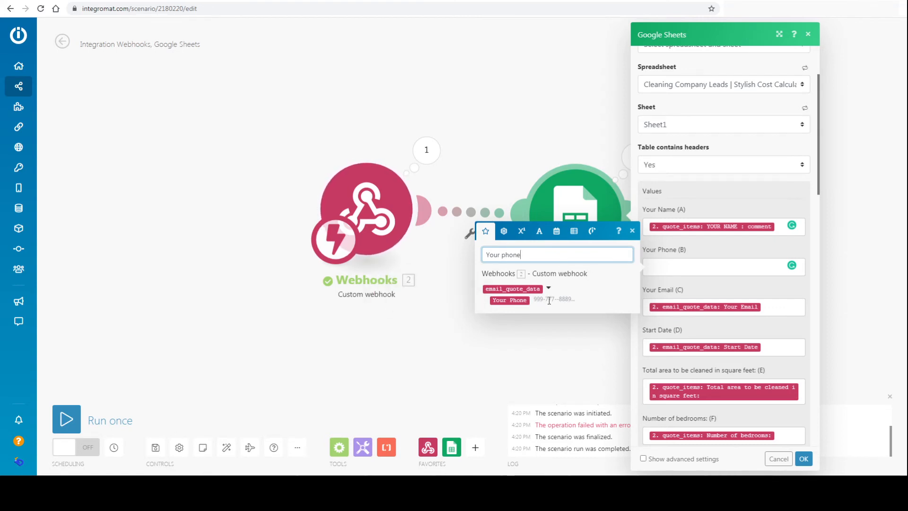
pyautogui.click(584, 301)
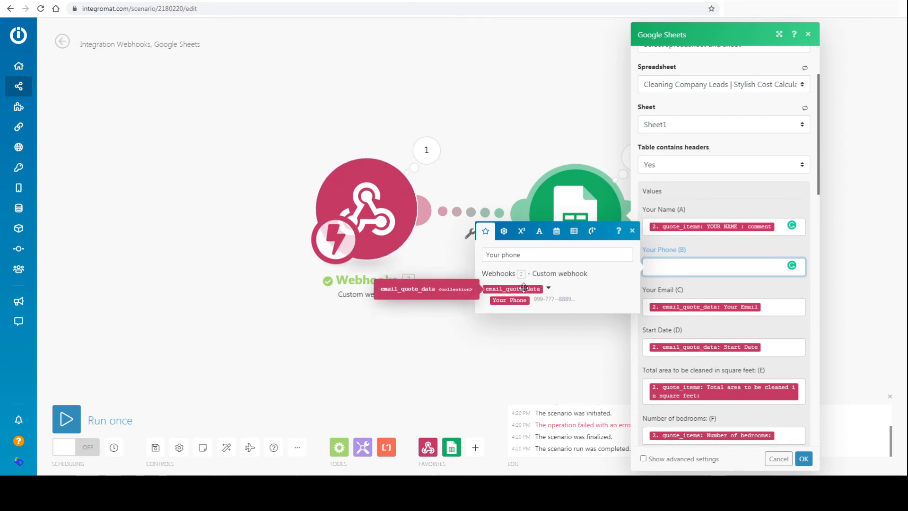
pyautogui.click(507, 301)
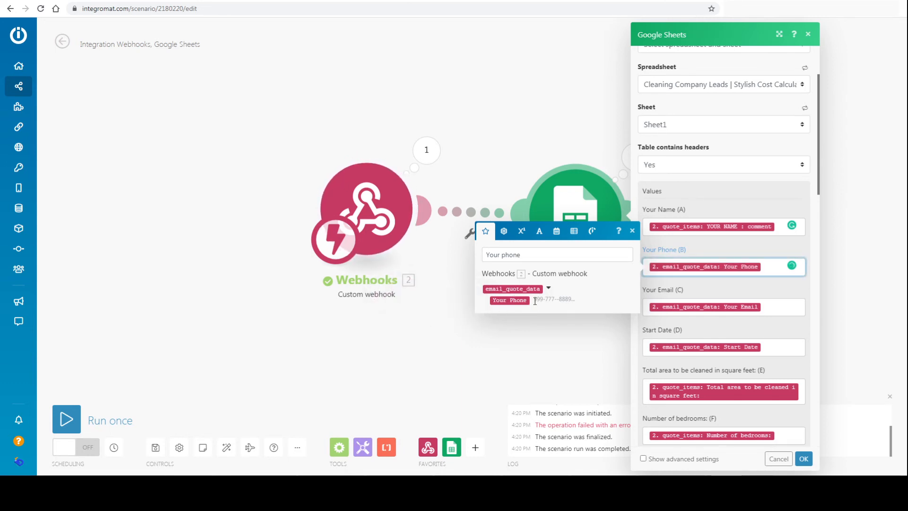
# Clear Your Email (C), search the items for "Email" and map it to Your Email under email_quote_data.
pyautogui.click(633, 231)
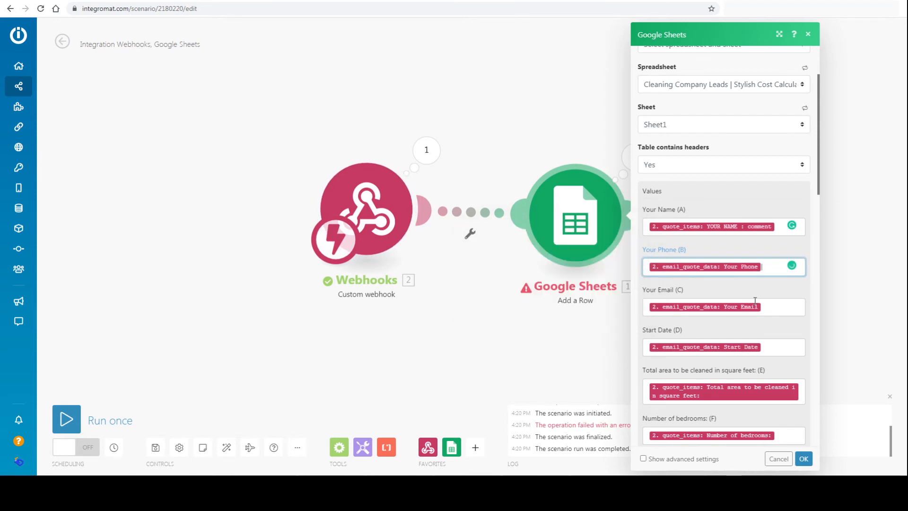
pyautogui.click(770, 307)
pyautogui.press('BackSpace')
pyautogui.click(483, 124)
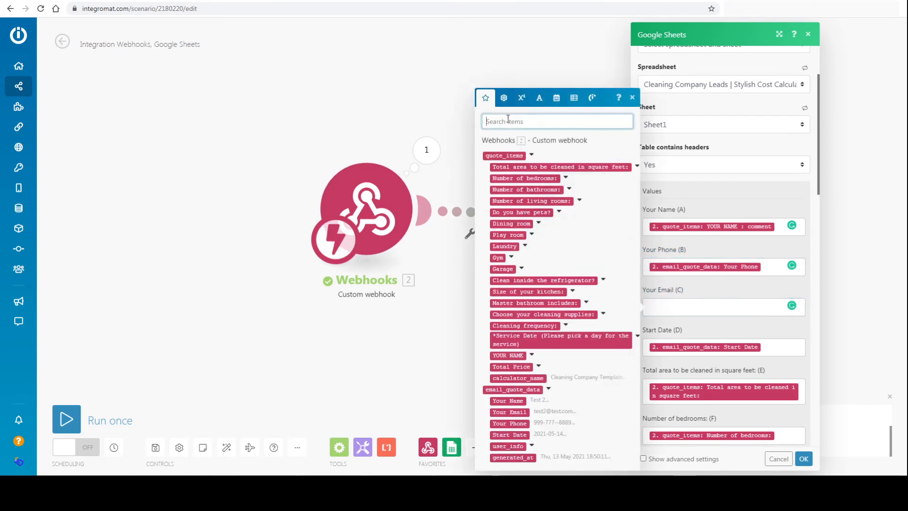
pyautogui.write('Email')
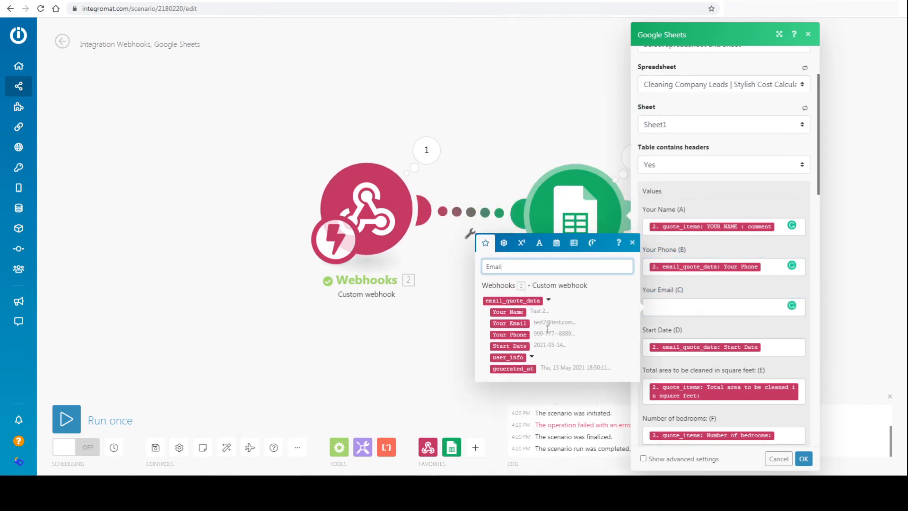
pyautogui.click(581, 325)
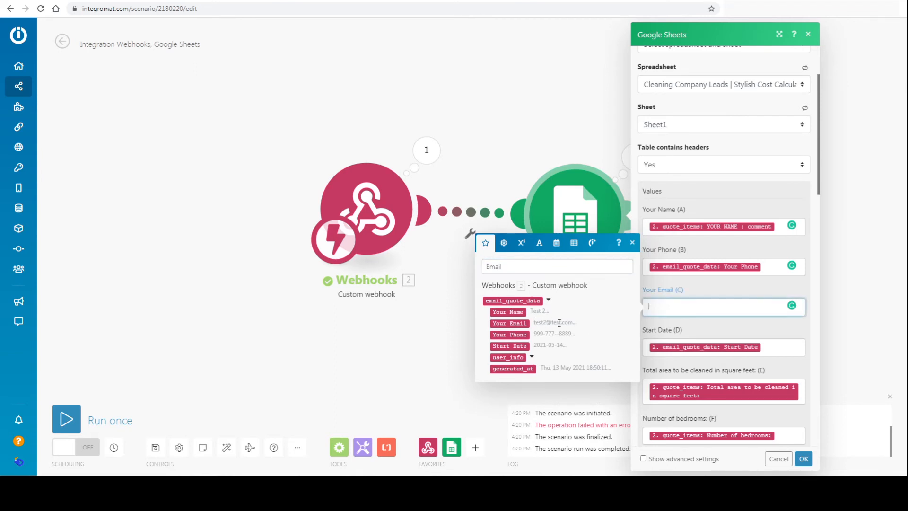
pyautogui.click(518, 323)
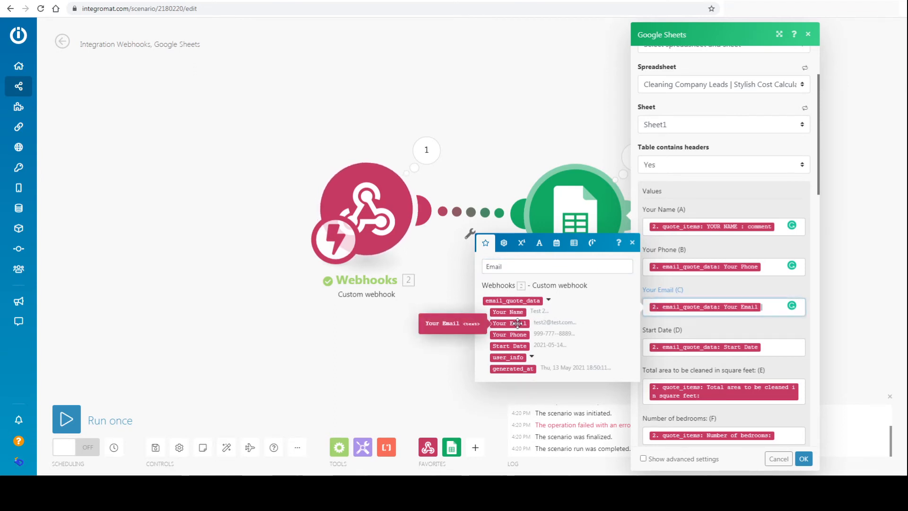
pyautogui.click(632, 242)
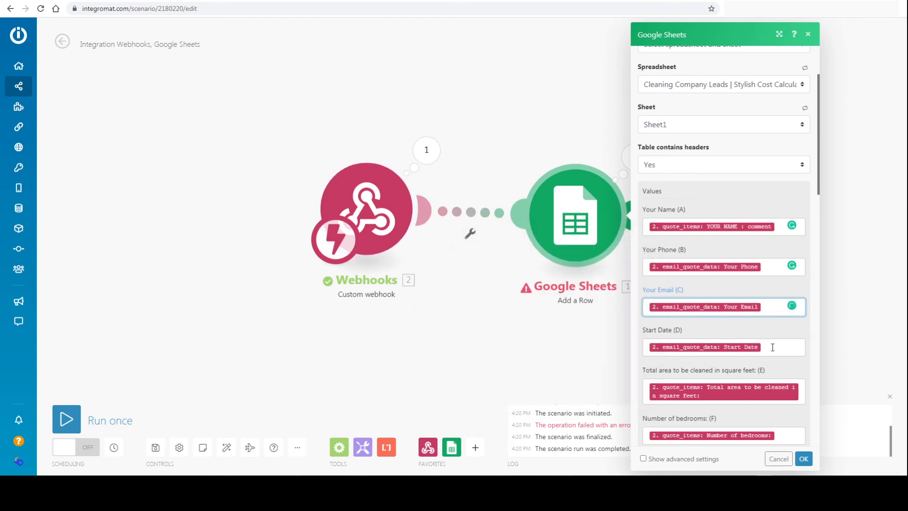
# Clear the mappings of Start Date (D) and of the fields from Number of bedrooms (F) through Choose your cleaning supplies (L).
pyautogui.scroll(-2, 770, 347)
pyautogui.click(778, 251)
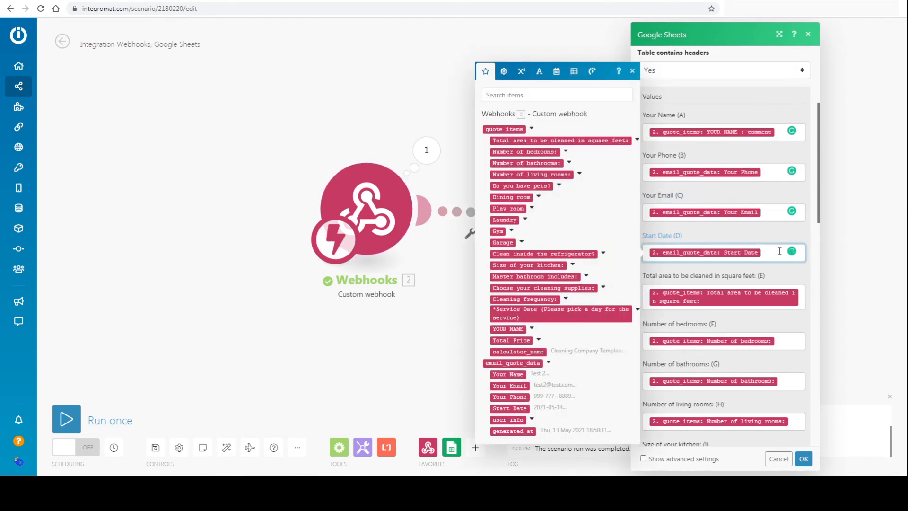
pyautogui.press('BackSpace')
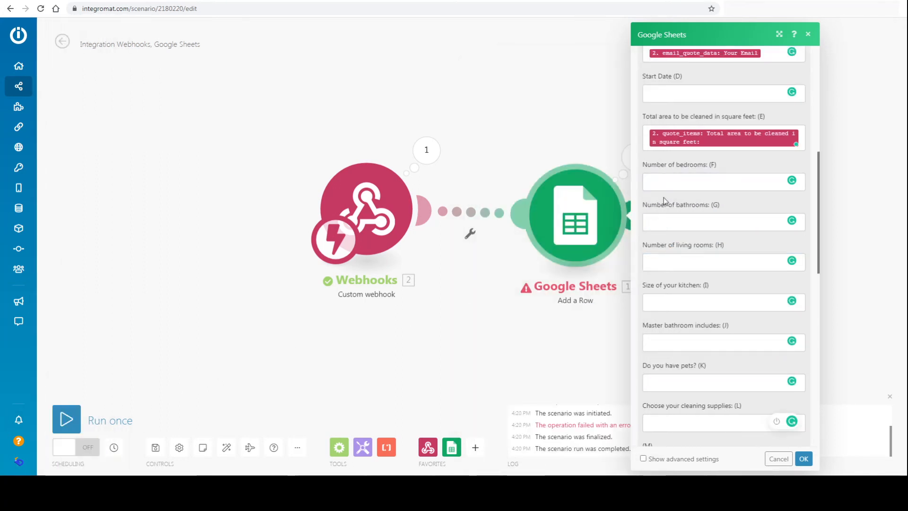
# For Number of bedrooms (F), search the items for "bedroom" and expand the matching quote item to examine its sub-items.
pyautogui.click(679, 183)
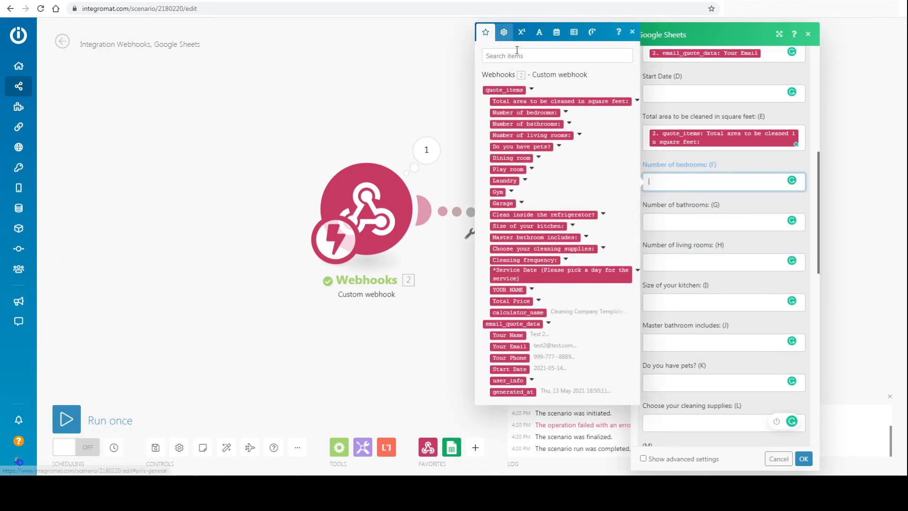
pyautogui.click(532, 54)
pyautogui.write('bedroom')
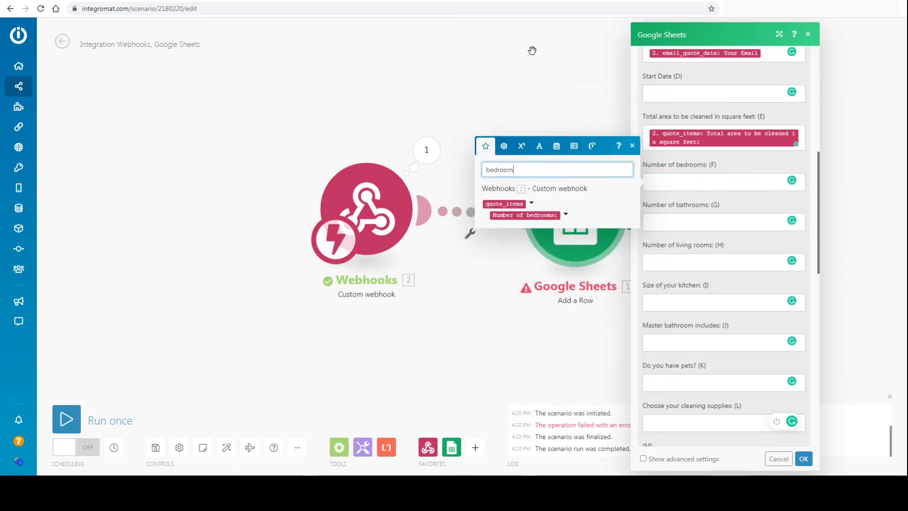
pyautogui.click(566, 214)
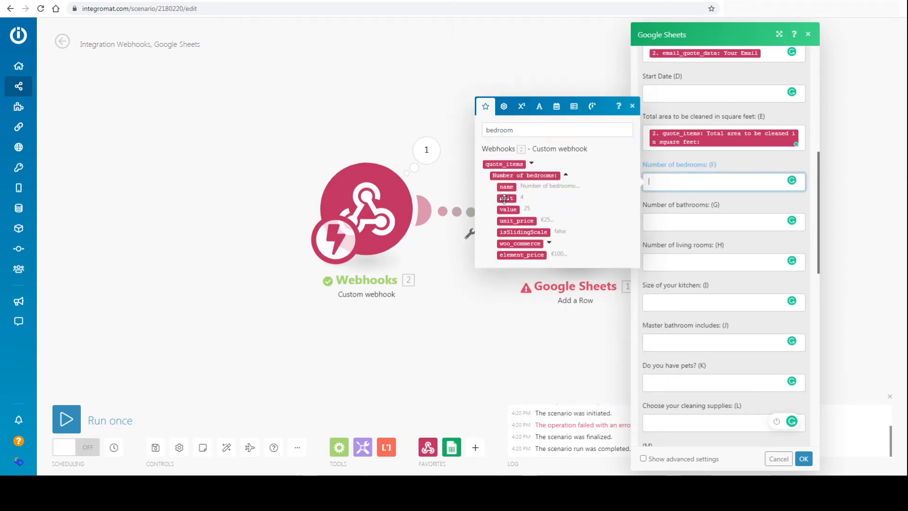
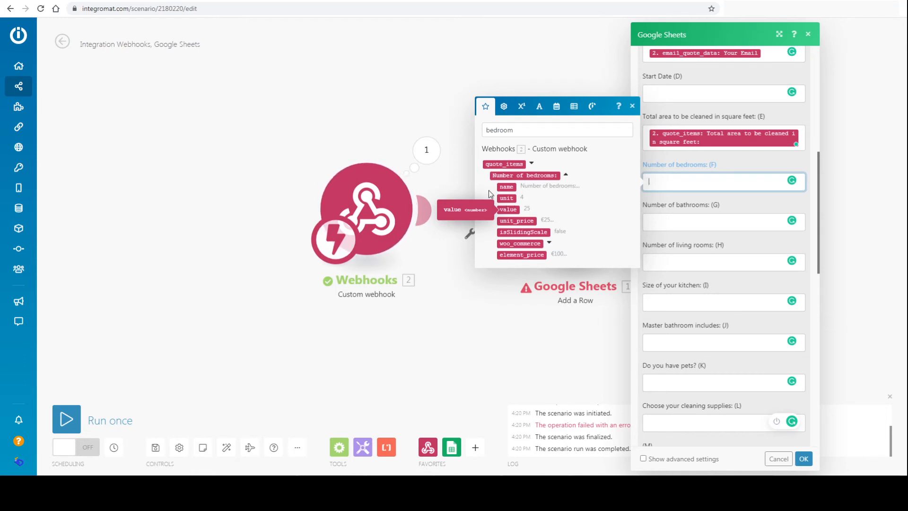
# Switch to the Cleaning Company Leads spreadsheet and examine the Number of bedrooms column that receives the mapped value.
pyautogui.click(409, 1)
pyautogui.click(467, 129)
pyautogui.moveTo(288, 121); pyautogui.dragTo(290, 142)
pyautogui.click(289, 140)
pyautogui.click(289, 123)
pyautogui.click(298, 153)
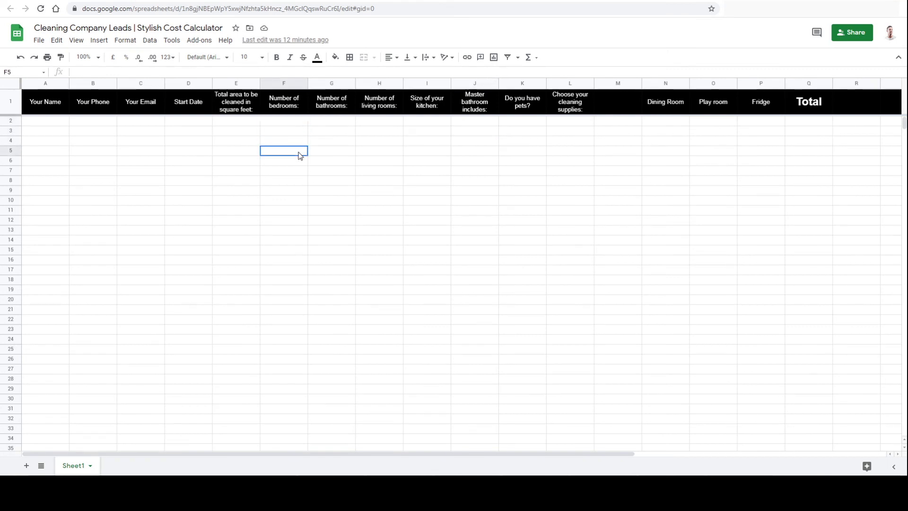
pyautogui.click(303, 123)
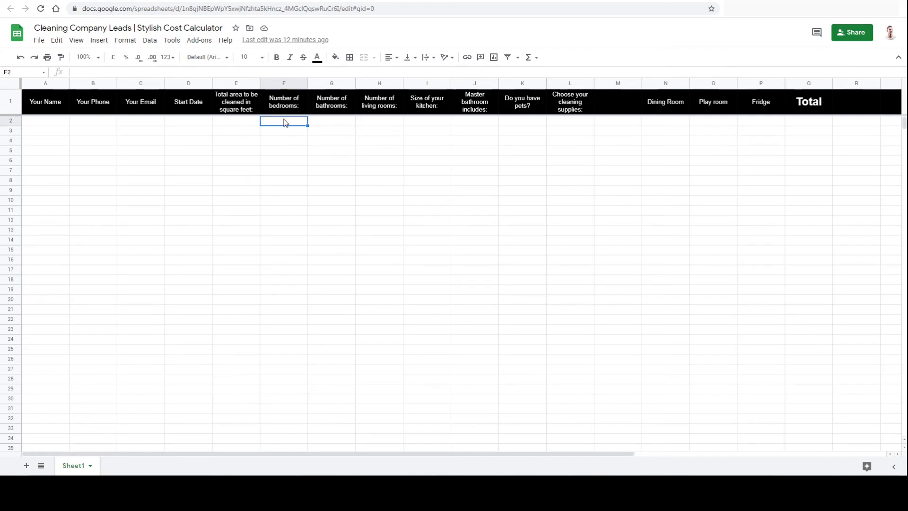
# Return to the Integromat scenario and search the items for "bedroom" again for Number of bedrooms (F).
pyautogui.click(142, 1)
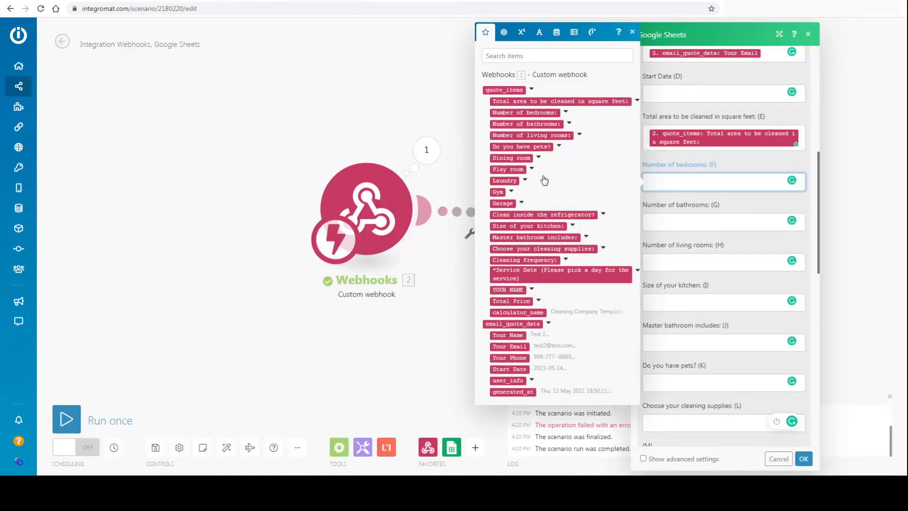
pyautogui.click(526, 57)
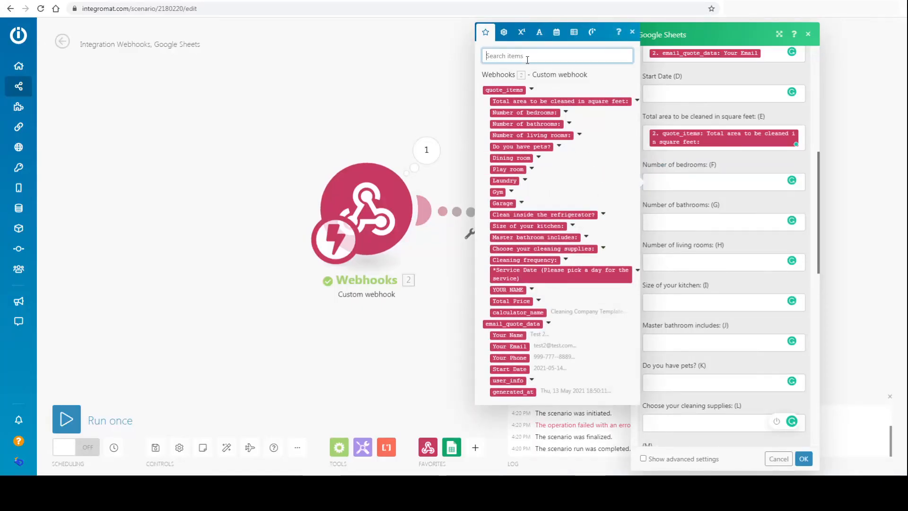
pyautogui.write('bedroom')
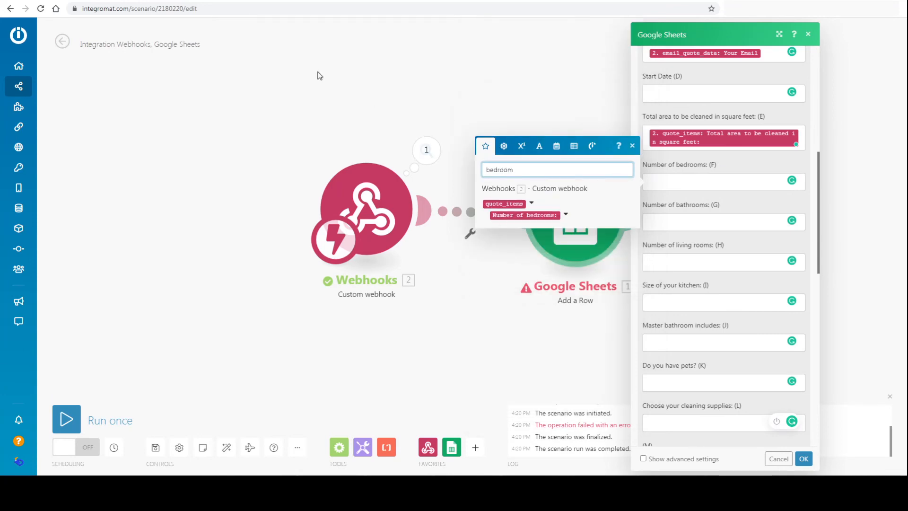
# Switch to the calculator editor, dismiss the quote confirmation and check the Number of bedrooms slider in the preview.
pyautogui.click(258, 1)
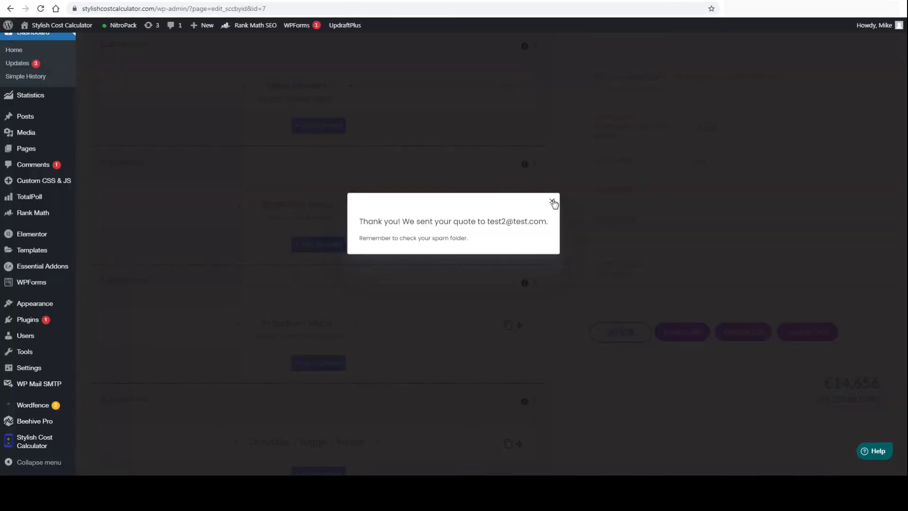
pyautogui.click(552, 201)
pyautogui.scroll(5, 818, 218)
pyautogui.scroll(-3, 776, 217)
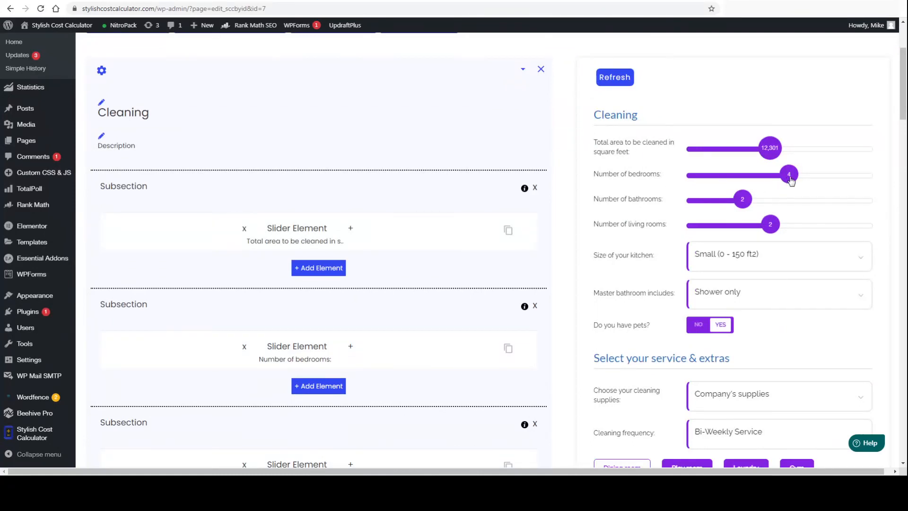
# Back in Integromat, map the unit sub-item of Number of bedrooms under quote_items to Number of bedrooms (F).
pyautogui.click(164, 1)
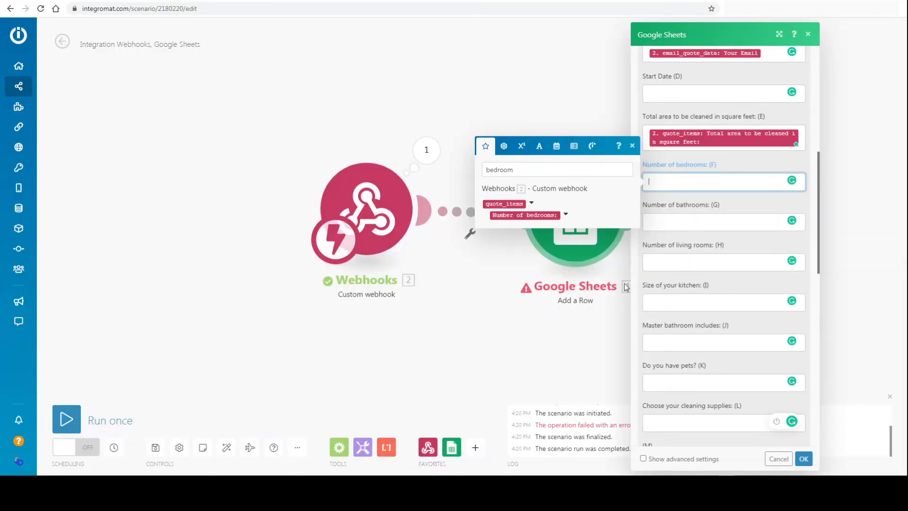
pyautogui.click(566, 216)
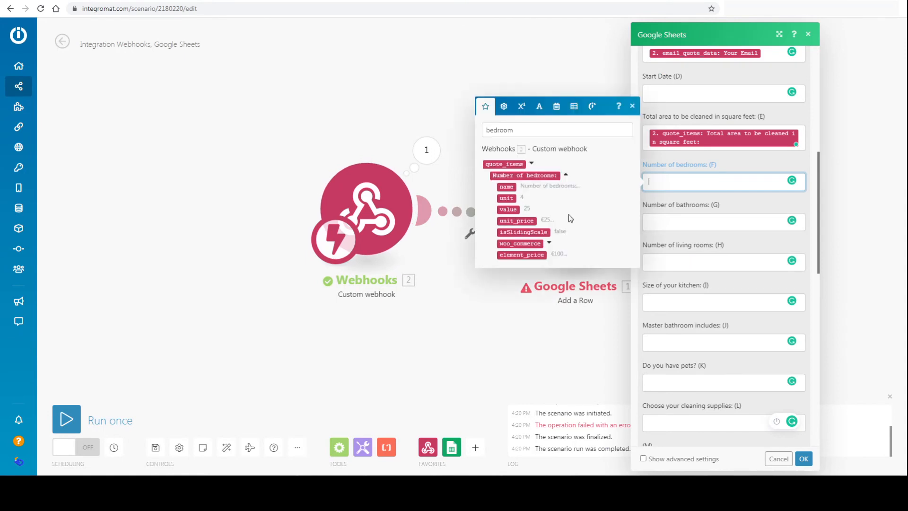
pyautogui.click(509, 197)
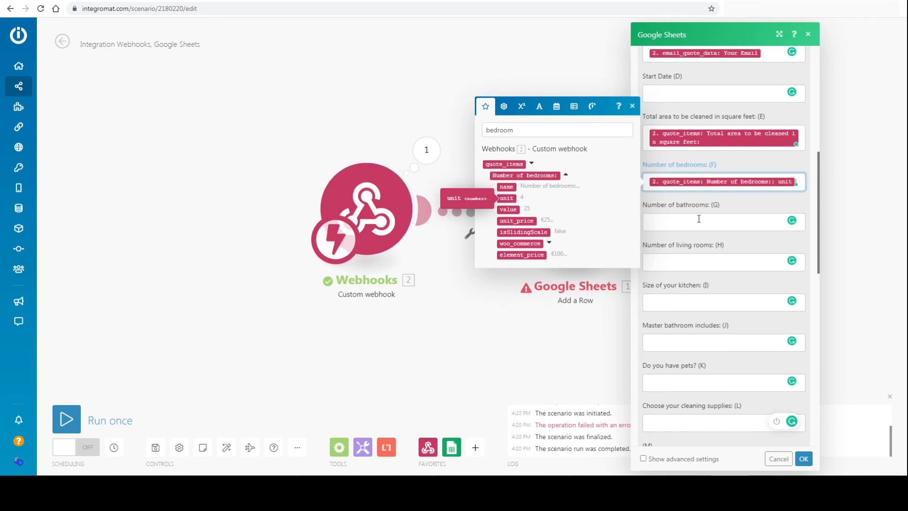
# Leave Number of bathrooms (G) empty and check the slider and dropdown inputs in the calculator editor's preview.
pyautogui.click(738, 221)
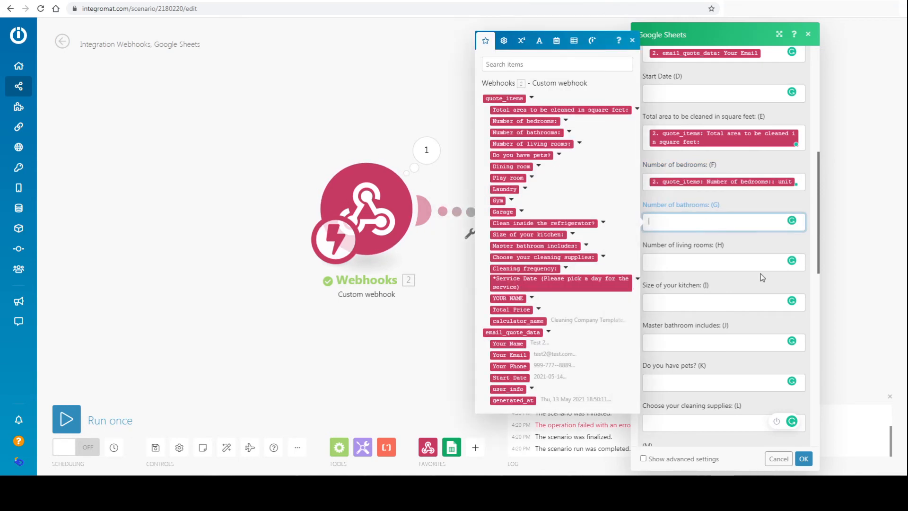
pyautogui.click(631, 42)
pyautogui.click(284, 1)
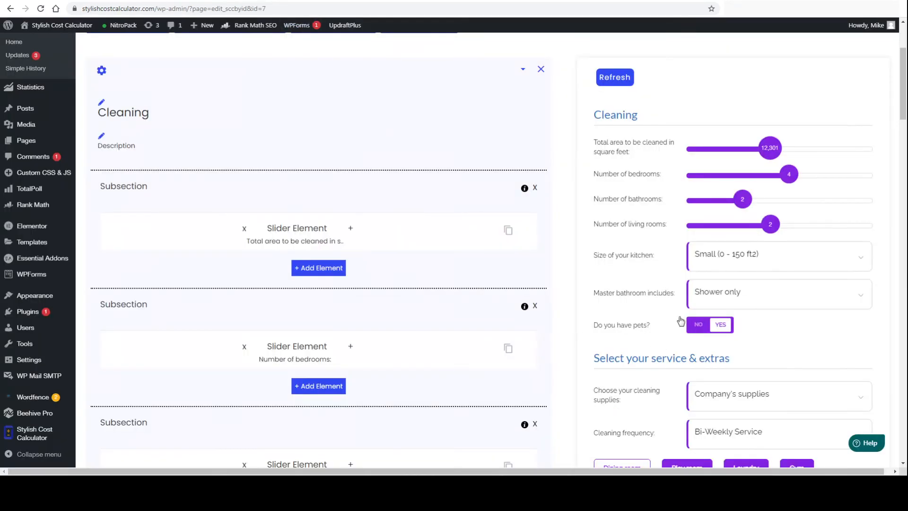
pyautogui.scroll(-2, 680, 318)
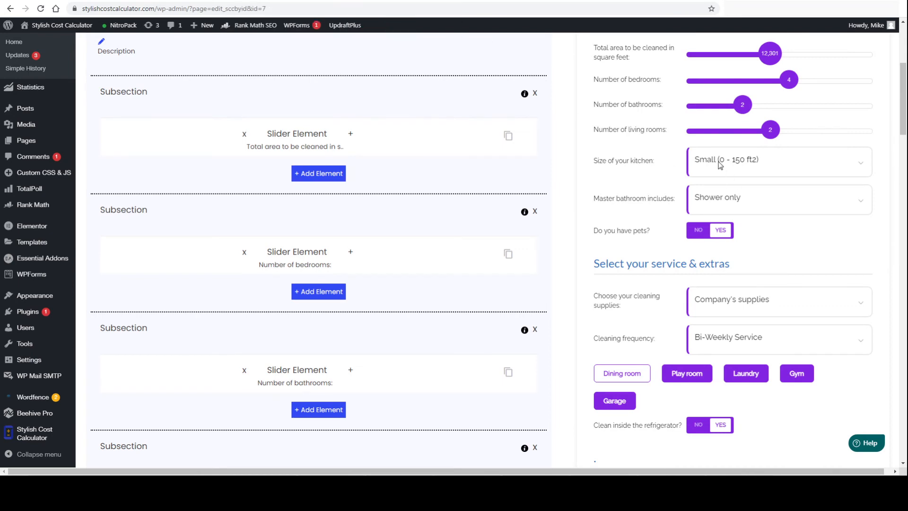
pyautogui.click(378, 1)
# In Integromat, activate Size of your kitchen (I) and expand Size of your kitchen under quote_items to examine its sub-items.
pyautogui.click(170, 1)
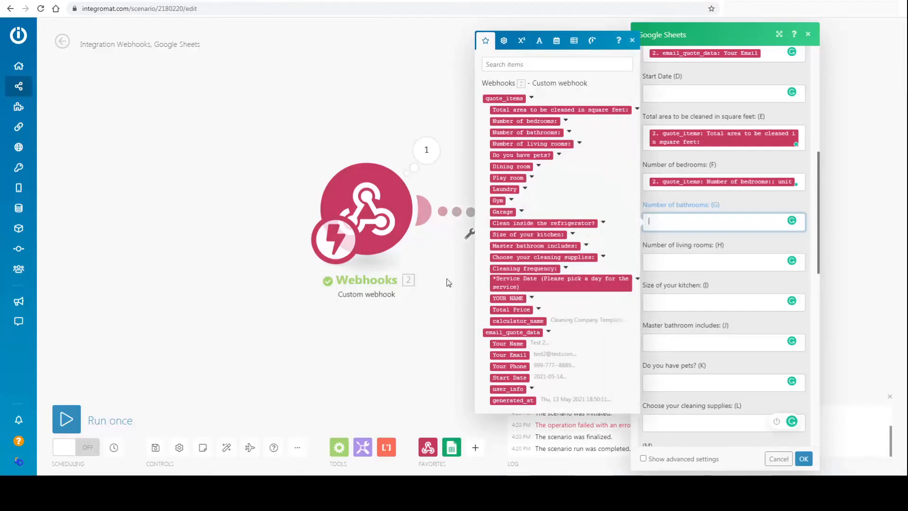
pyautogui.click(693, 295)
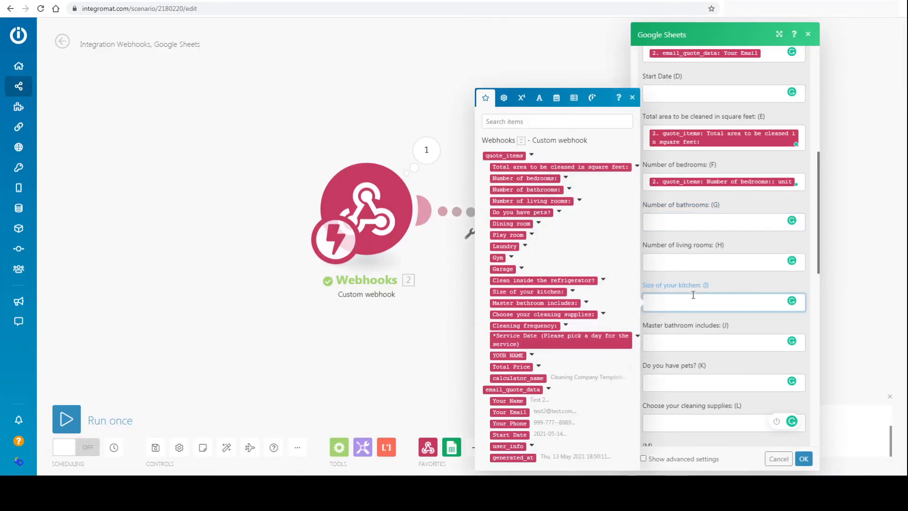
pyautogui.click(572, 292)
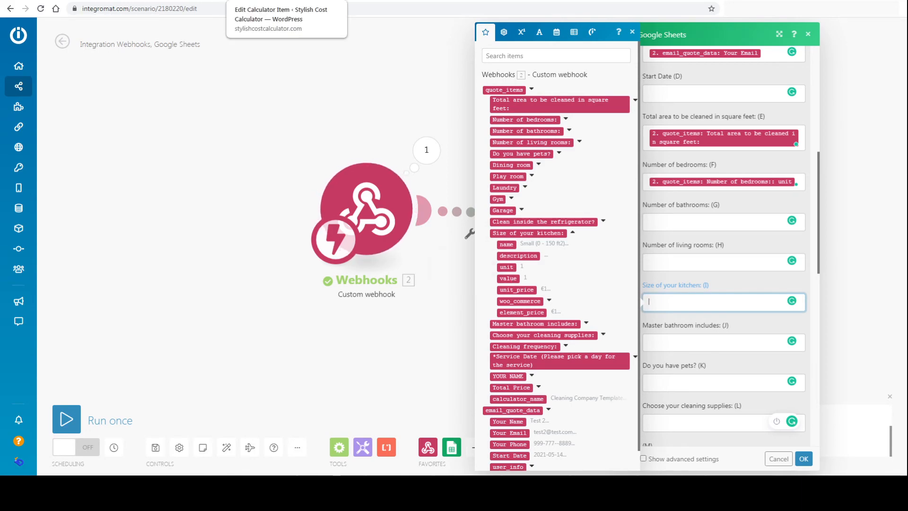
# Return to the calculator preview and examine the input types, including the options offered for Size of your kitchen.
pyautogui.click(326, 1)
pyautogui.scroll(1, 767, 193)
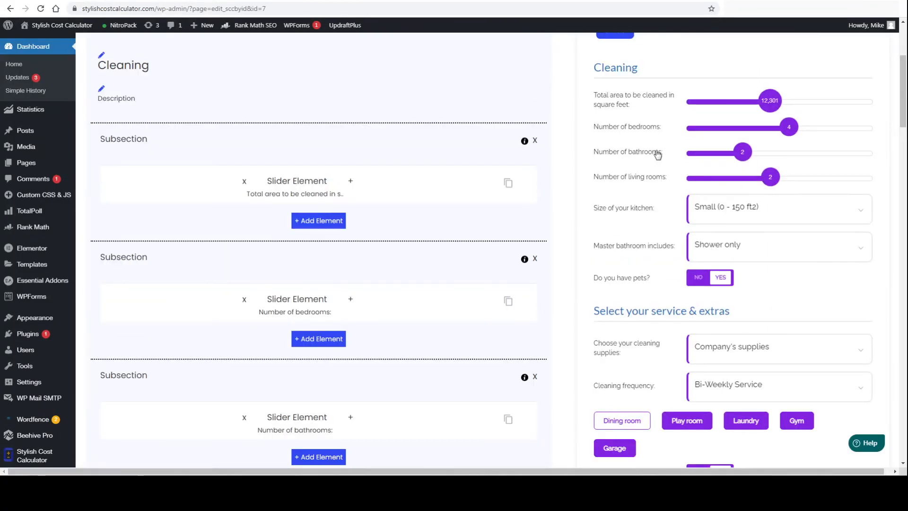
pyautogui.scroll(-2, 730, 323)
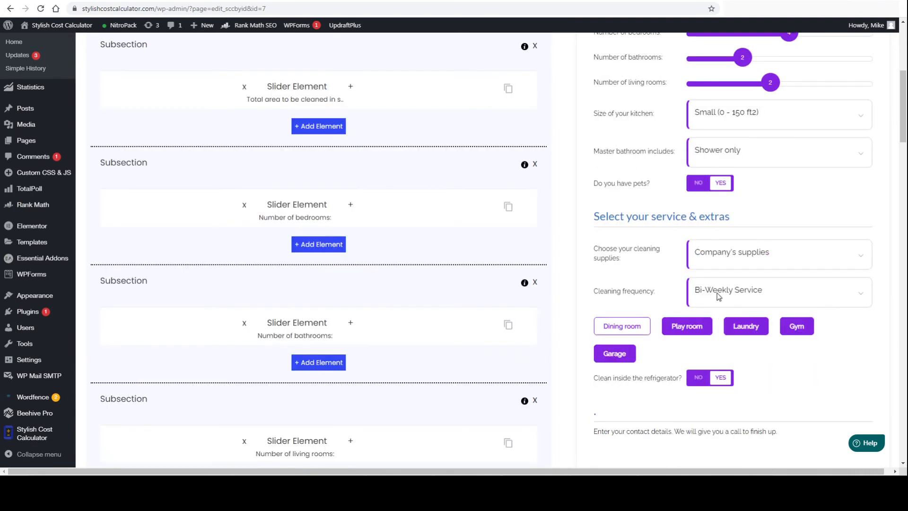
pyautogui.scroll(2, 719, 297)
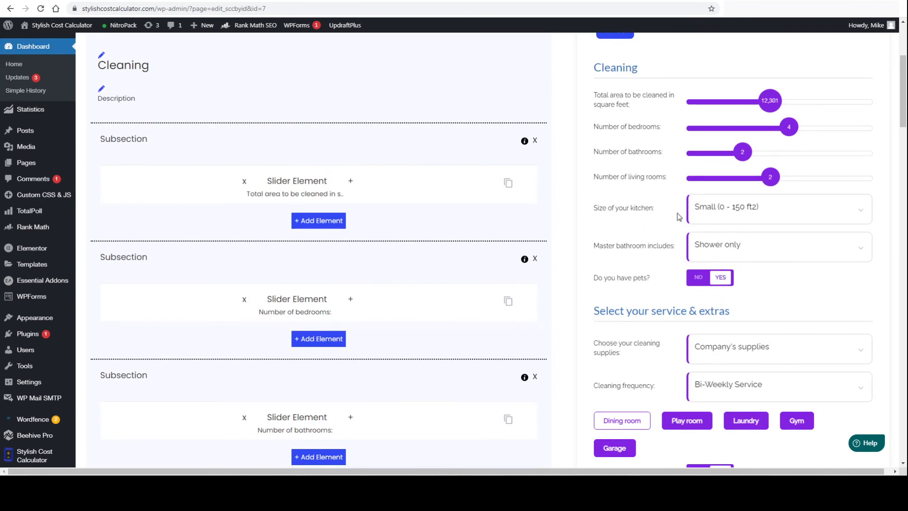
pyautogui.click(757, 211)
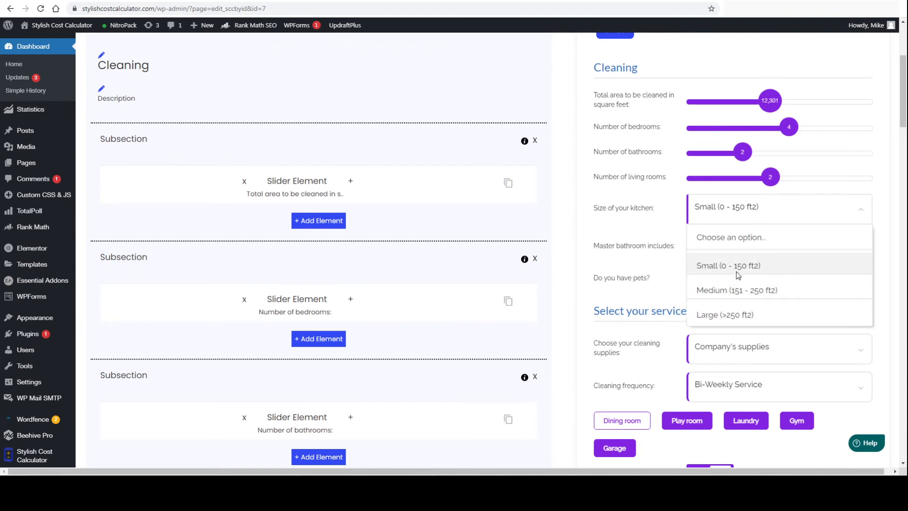
pyautogui.click(725, 215)
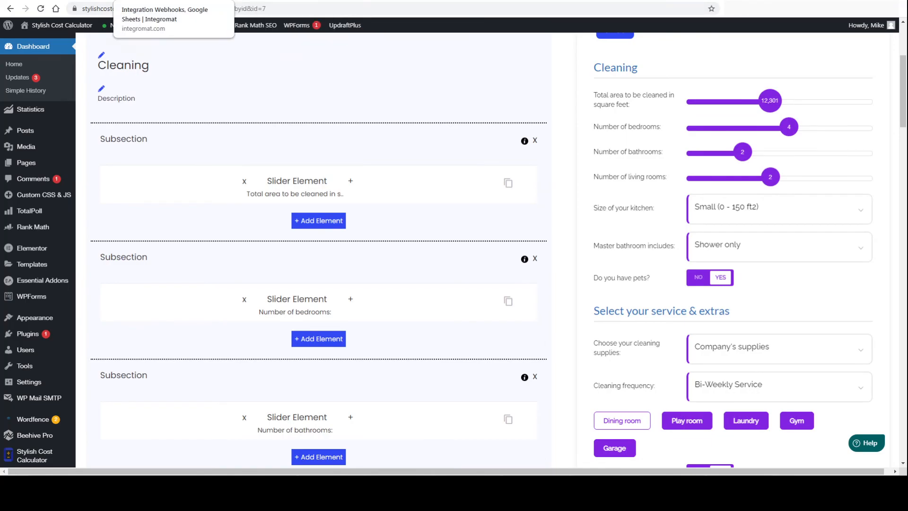
# Back in Integromat, search the webhook items for kitch and map Size of your kitchen's name sub-item to Size of your kitchen (I).
pyautogui.click(166, 1)
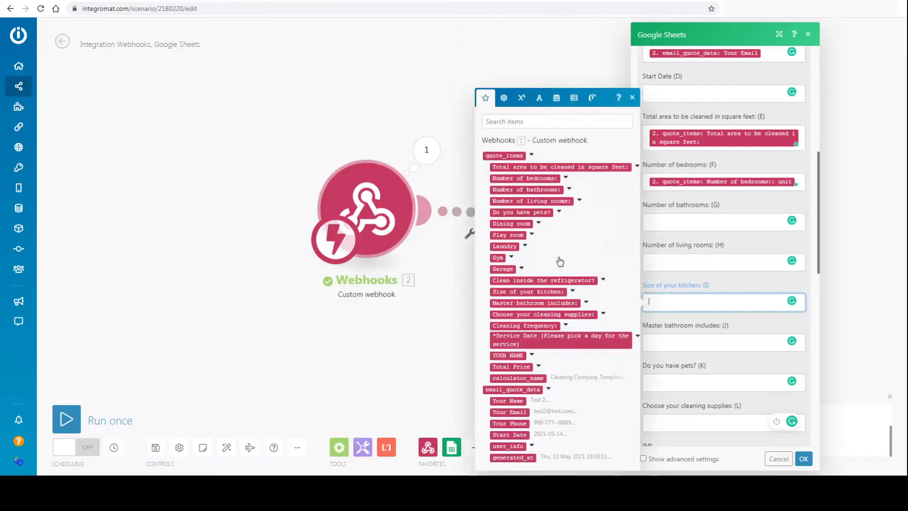
pyautogui.click(537, 119)
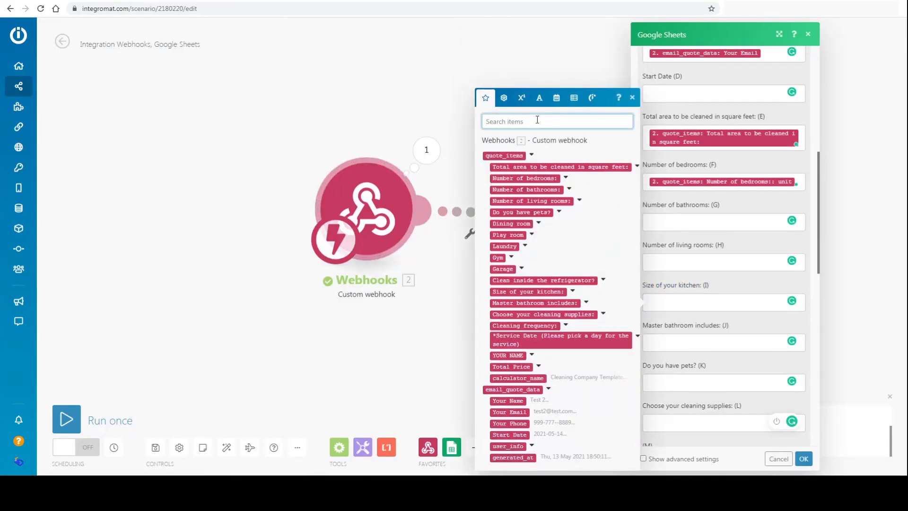
pyautogui.write('kitch')
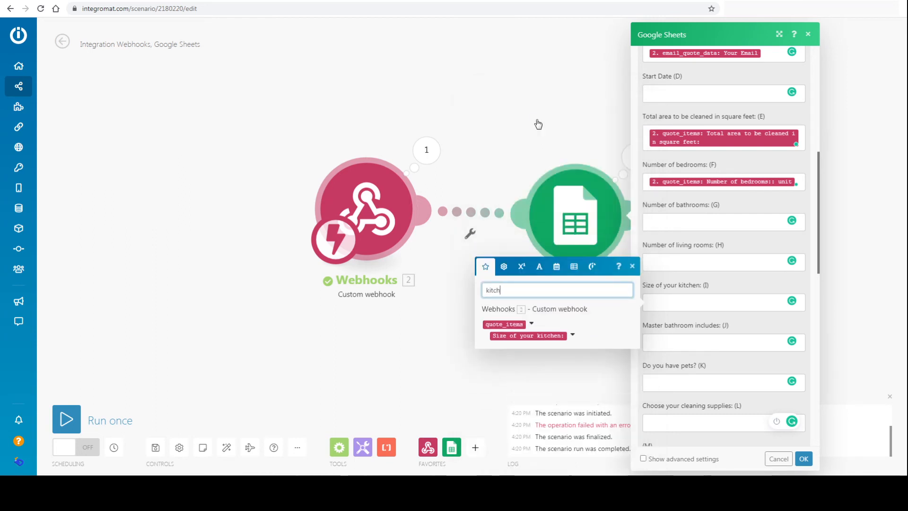
pyautogui.click(573, 335)
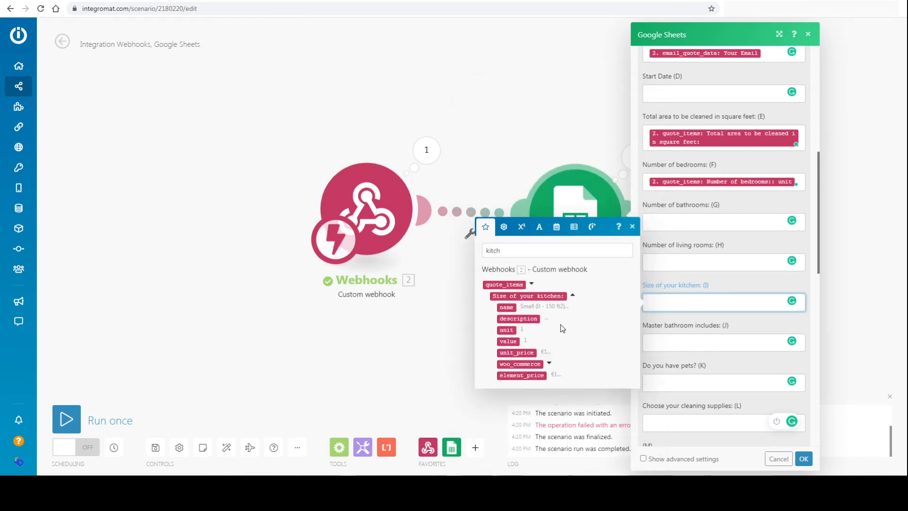
pyautogui.click(507, 308)
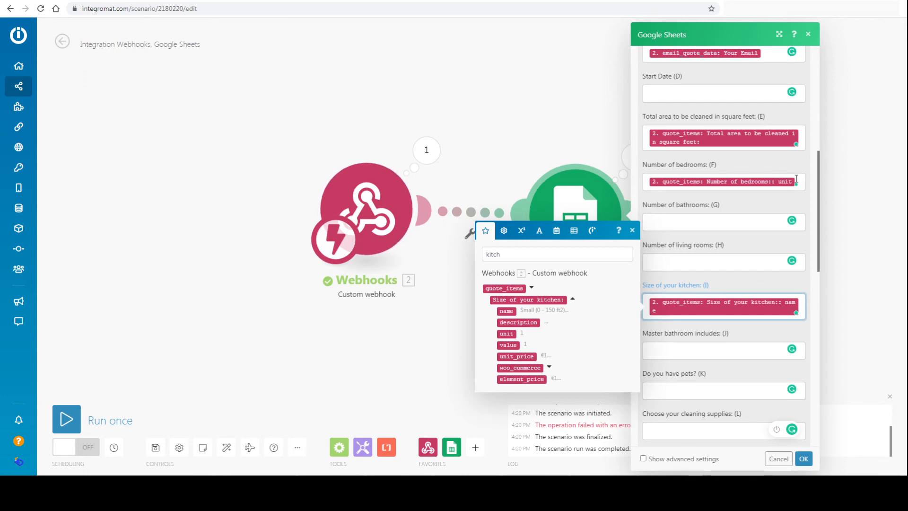
# Compare the column headers in the Google Sheets leads sheet with the service and extras inputs in the calculator preview, including the Dining room option.
pyautogui.click(392, 0)
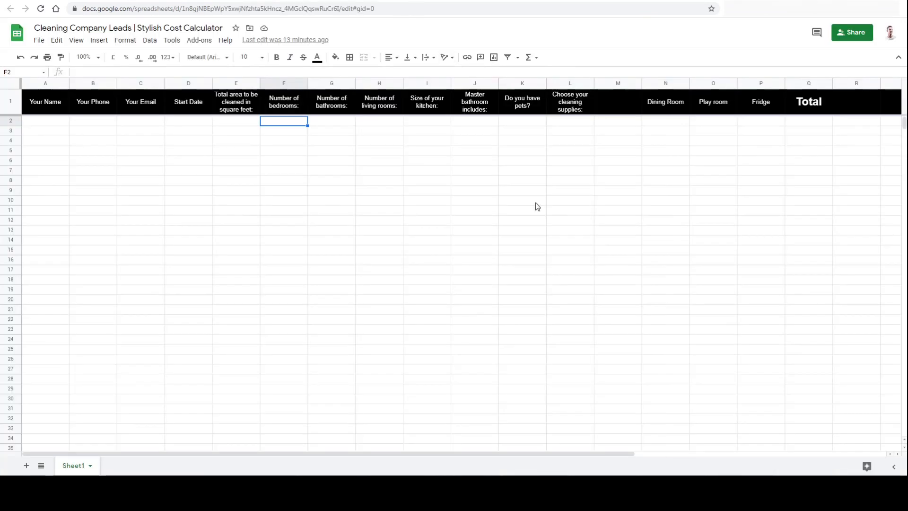
pyautogui.click(303, 0)
pyautogui.scroll(-2, 671, 307)
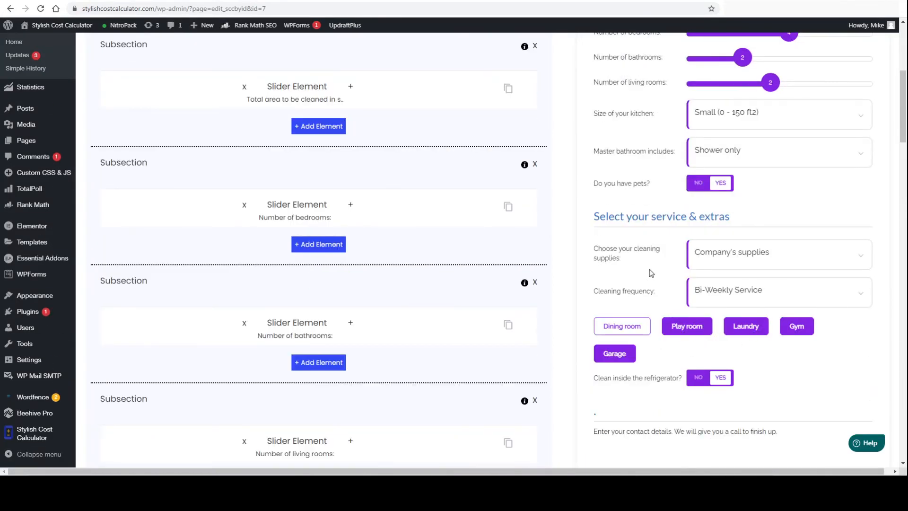
pyautogui.click(626, 331)
pyautogui.click(354, 1)
# In Integromat, examine the Dining room sub-items for Dining Room (N), and recheck the calculator preview and the leads sheet.
pyautogui.click(204, 1)
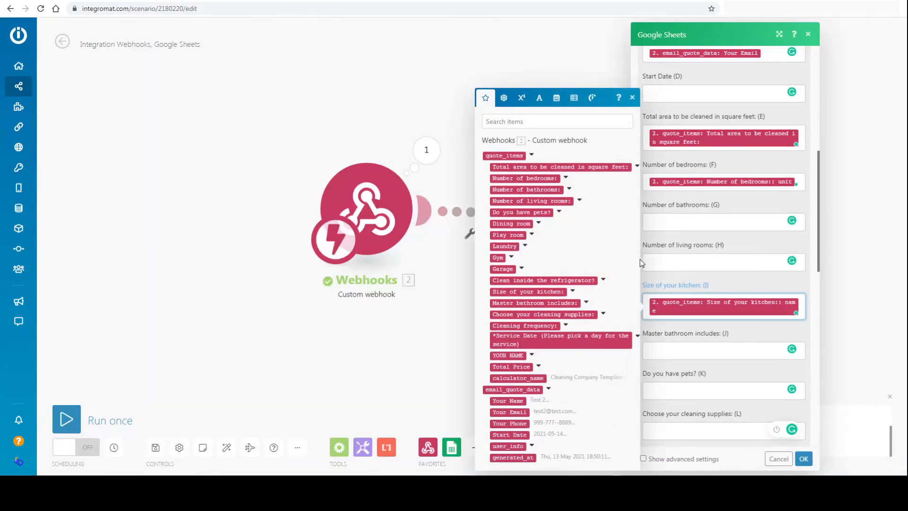
pyautogui.click(713, 350)
pyautogui.scroll(-2, 720, 372)
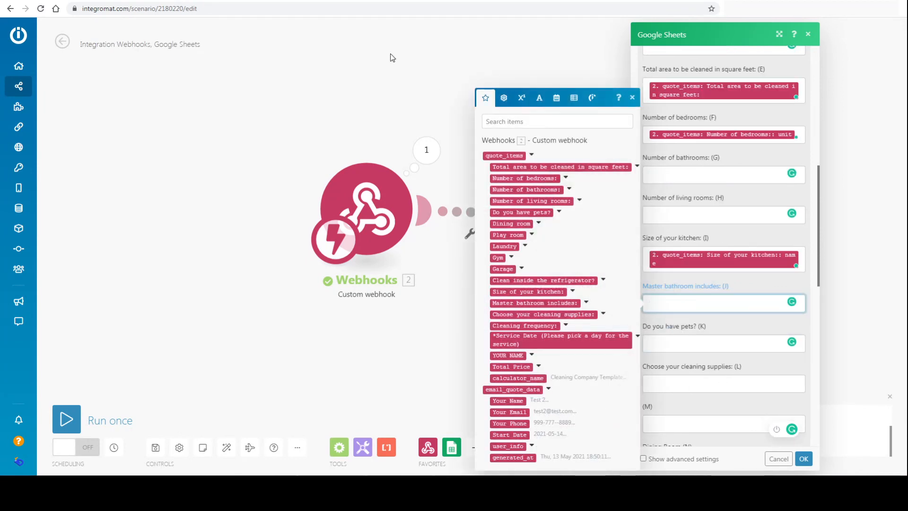
pyautogui.scroll(-1, 696, 393)
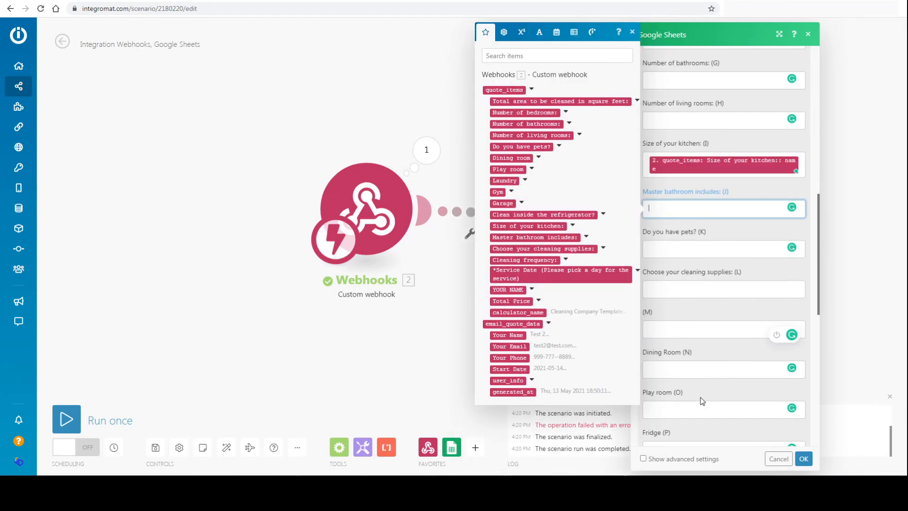
pyautogui.click(694, 372)
pyautogui.click(526, 122)
pyautogui.write('dinning')
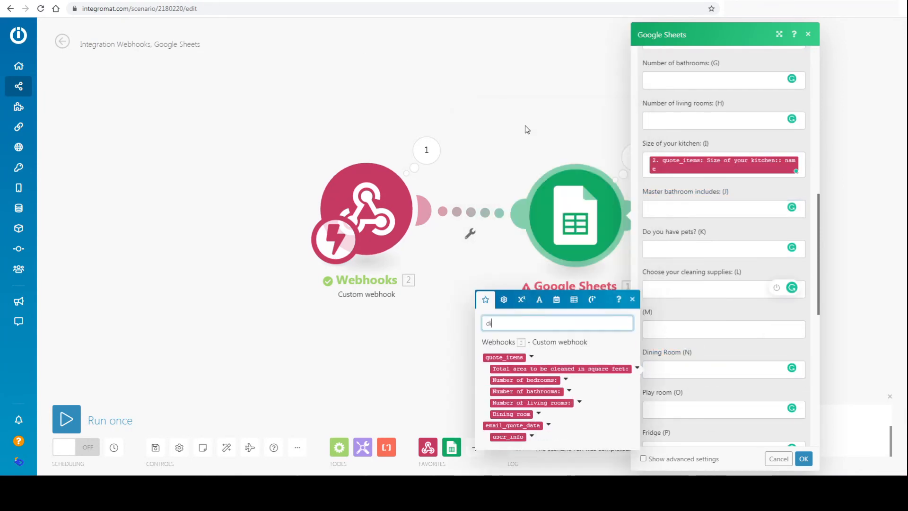
pyautogui.press('BackSpace')
pyautogui.press('BackSpace')
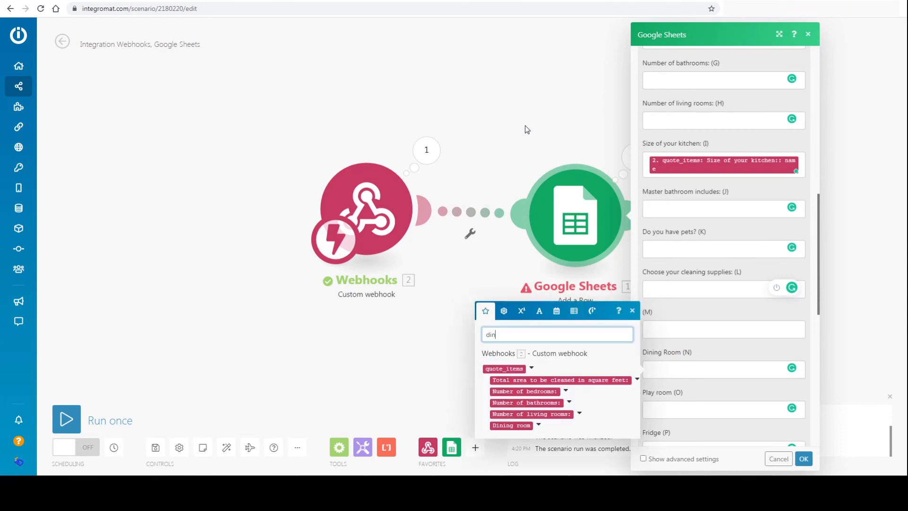
pyautogui.click(542, 427)
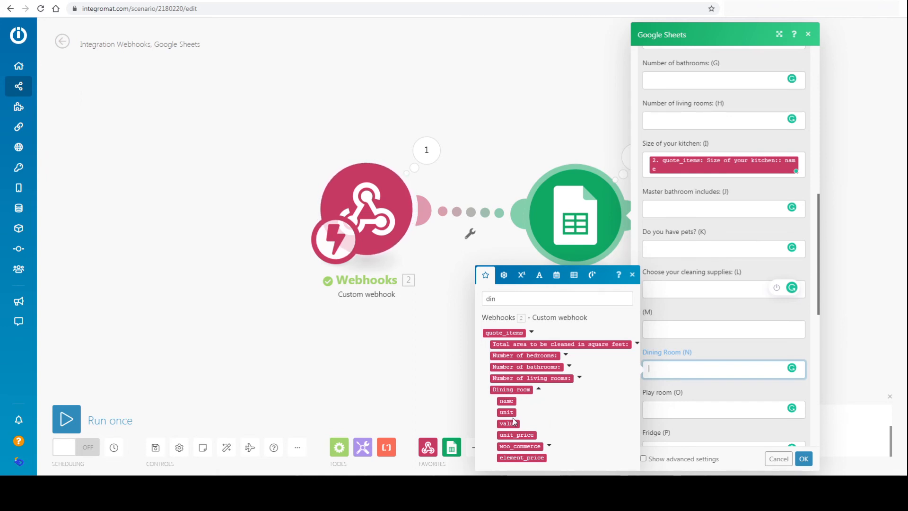
pyautogui.click(335, 1)
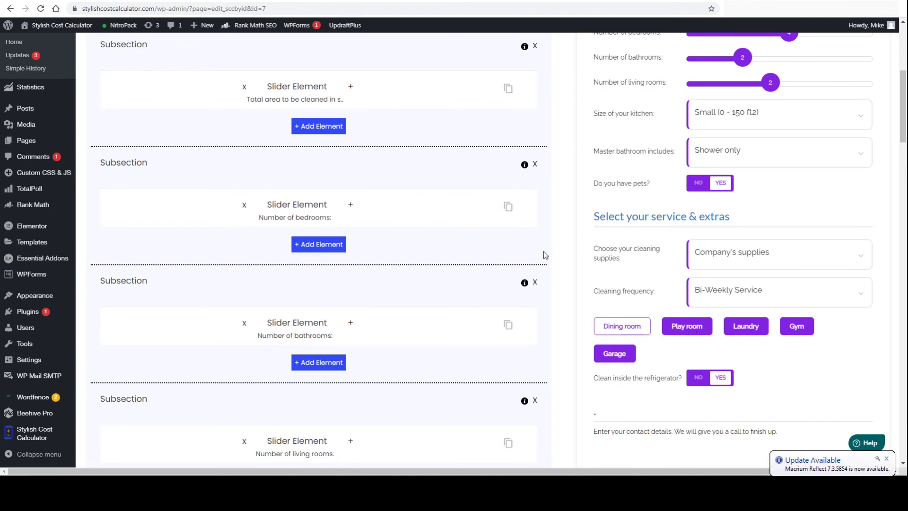
pyautogui.click(397, 1)
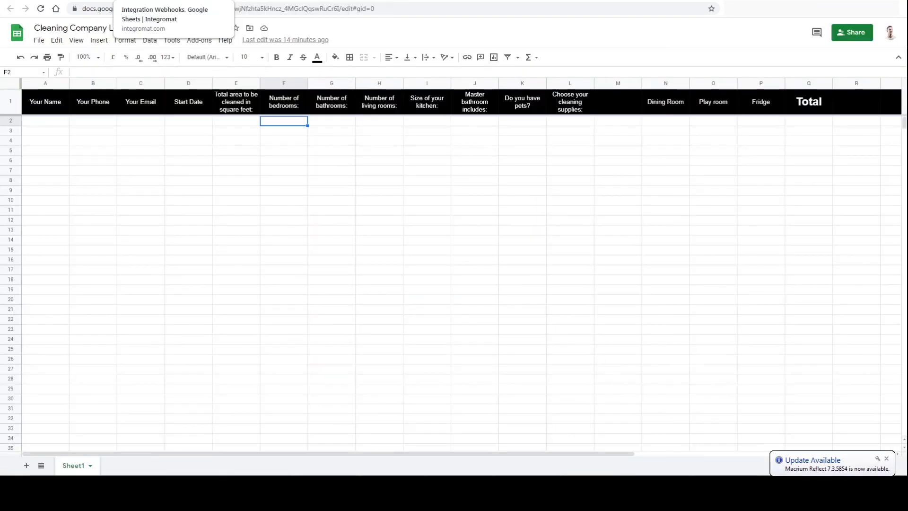
# Return to Integromat, search the webhook items for play and map Play room's unit sub-item to Play room (O).
pyautogui.click(170, 1)
pyautogui.click(699, 407)
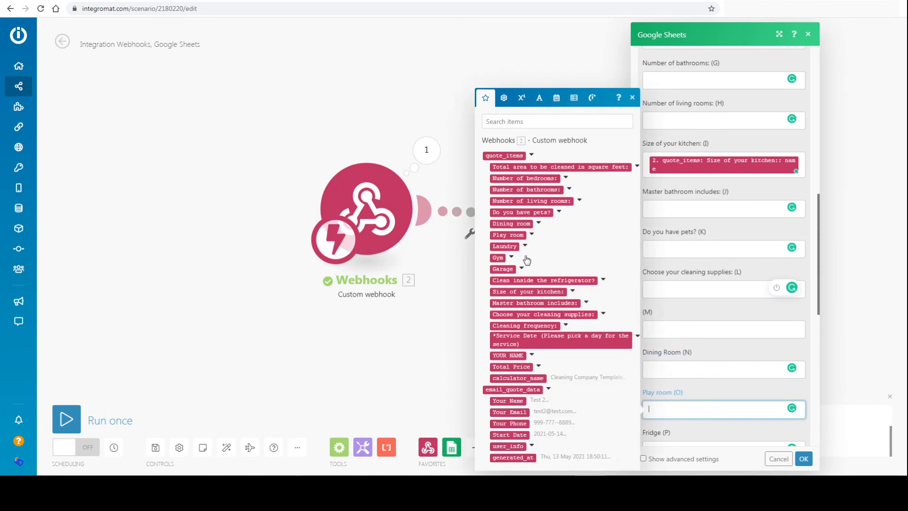
pyautogui.click(529, 122)
pyautogui.write('play')
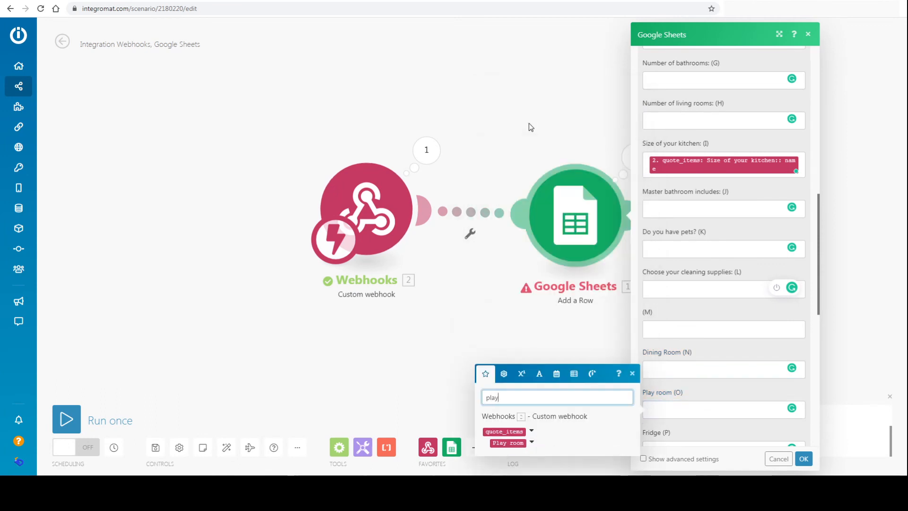
pyautogui.click(531, 441)
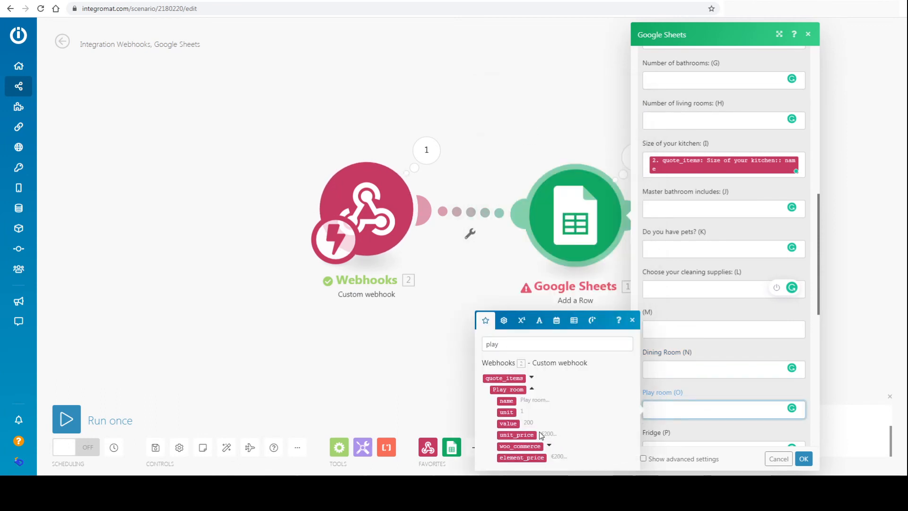
pyautogui.click(506, 412)
pyautogui.click(732, 430)
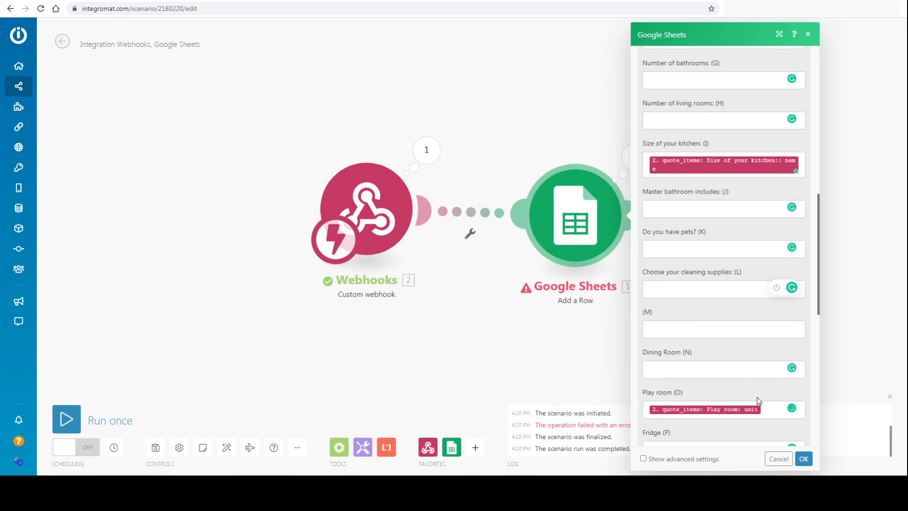
# Review the mapped columns in Integromat and the extras, contact fields and total in the calculator preview.
pyautogui.scroll(2, 756, 402)
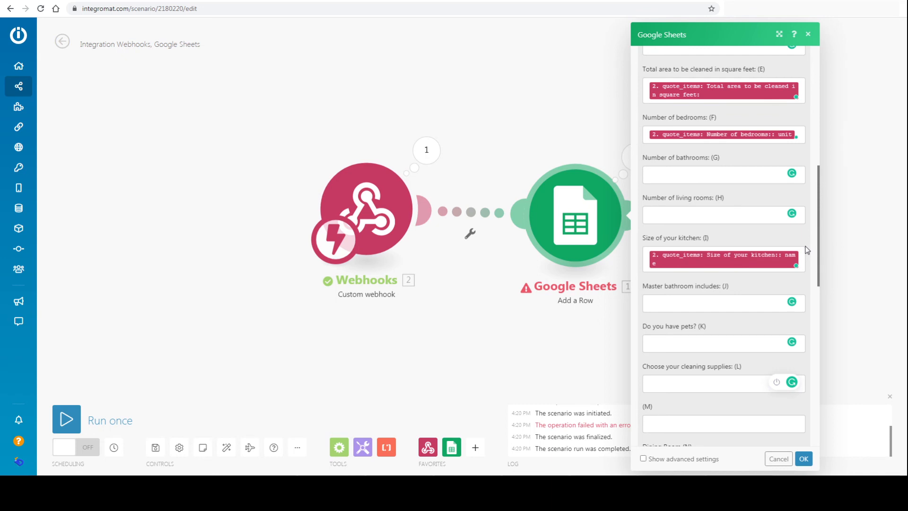
pyautogui.scroll(1, 804, 254)
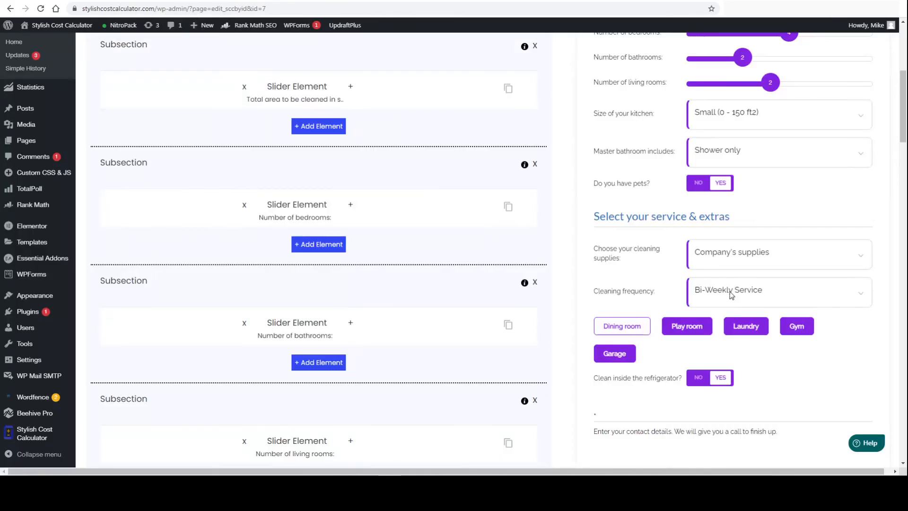
pyautogui.scroll(-3, 783, 320)
pyautogui.scroll(-4, 809, 347)
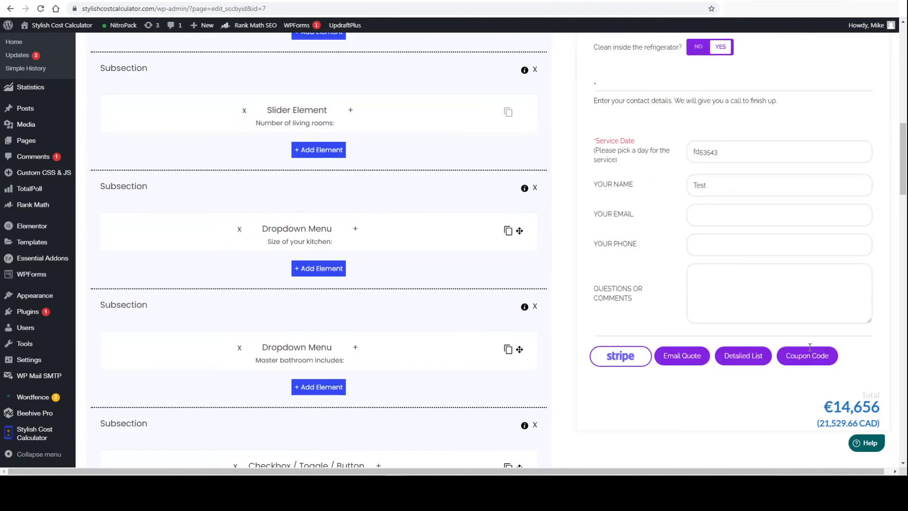
pyautogui.scroll(1, 807, 346)
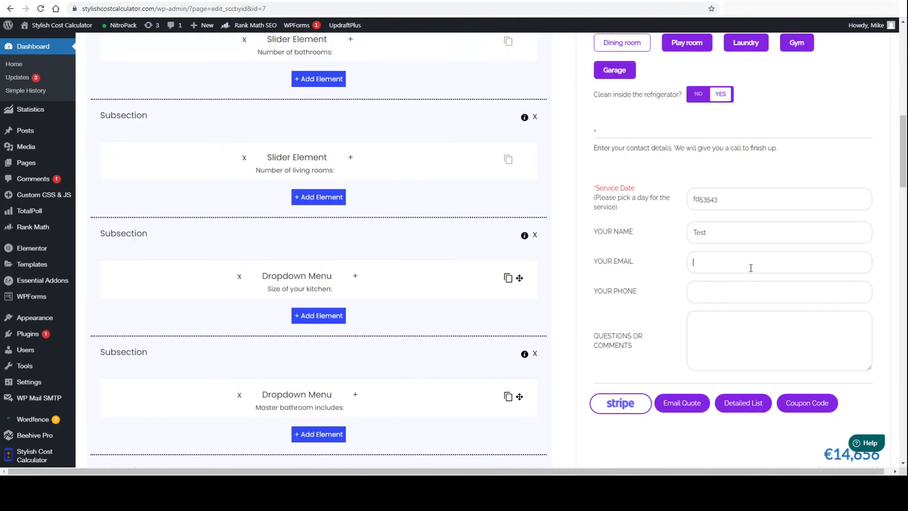
pyautogui.press('Tab')
pyautogui.scroll(12, 793, 324)
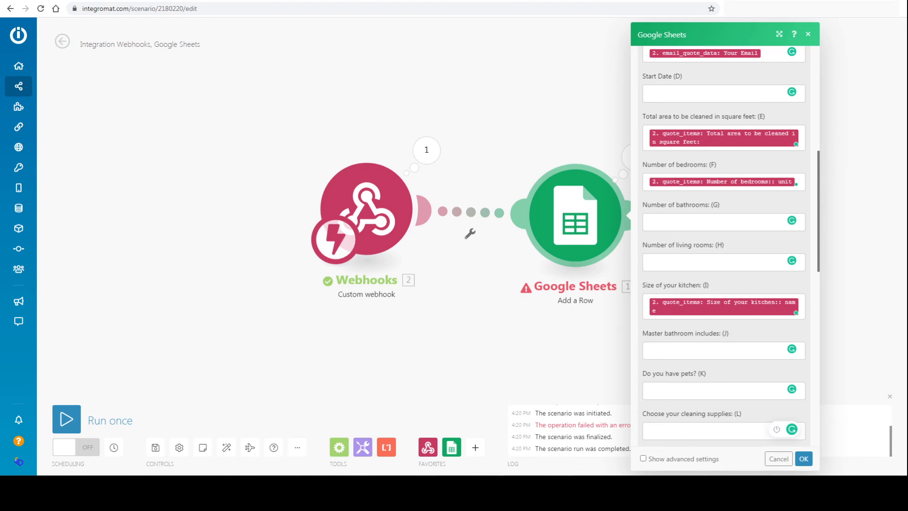
# In Integromat, map the price sub-item of Total Price under quote_items to Total (Q) and save the Google Sheets module settings.
pyautogui.scroll(-6, 729, 361)
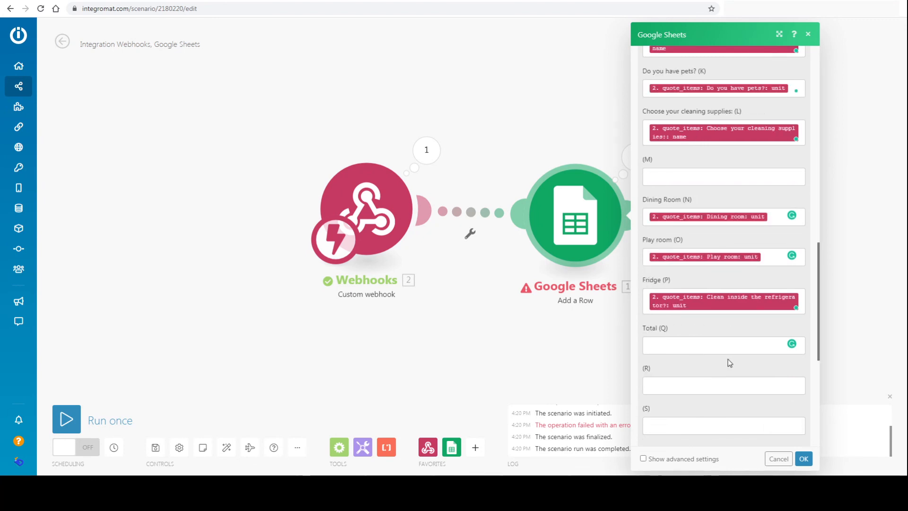
pyautogui.click(665, 337)
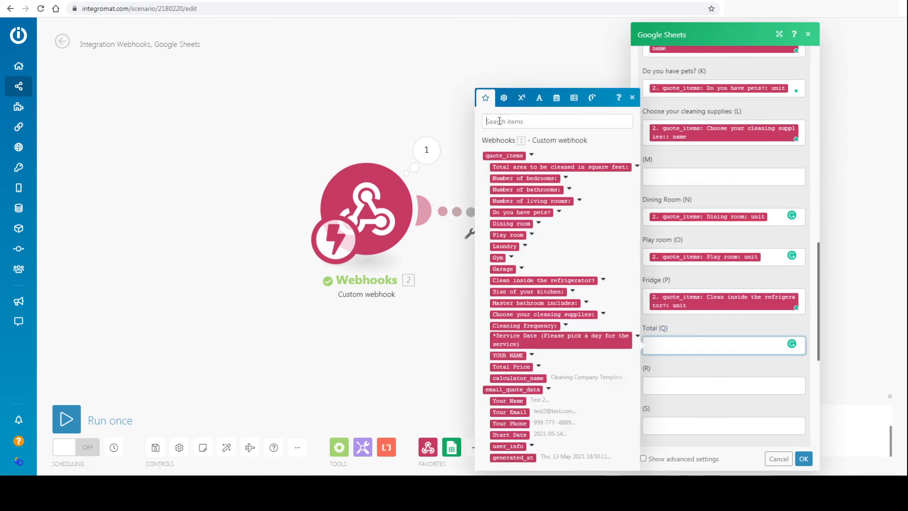
pyautogui.write('total')
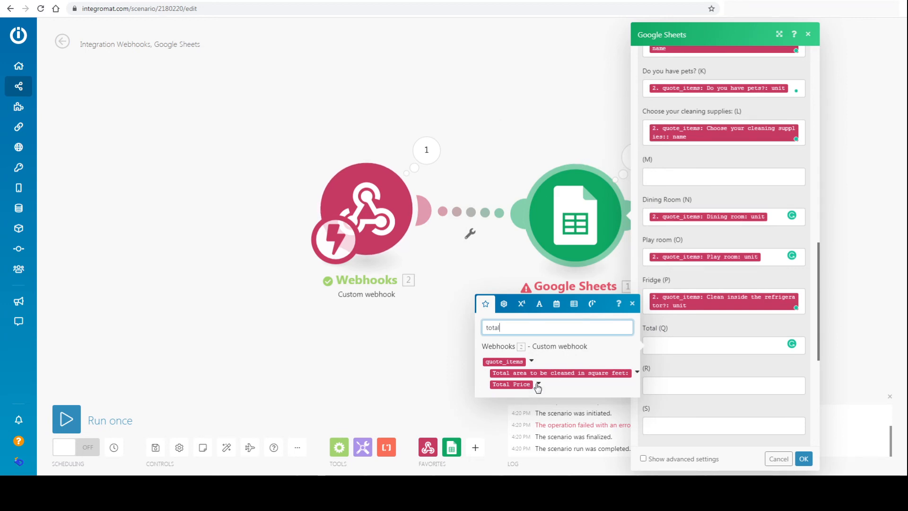
pyautogui.click(538, 385)
pyautogui.click(508, 378)
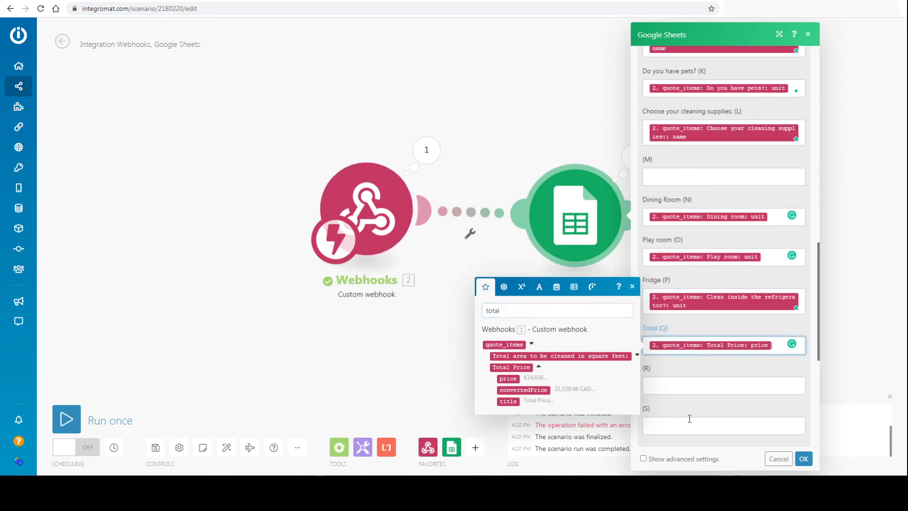
pyautogui.click(704, 373)
pyautogui.click(803, 459)
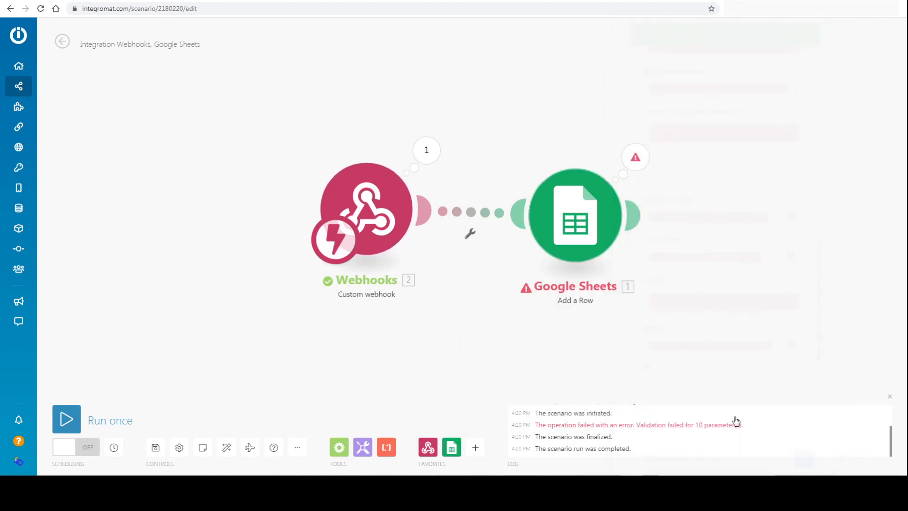
# Run the scenario once, open the Email Quote Form in the calculator preview and enter Test 1 as the name.
pyautogui.click(66, 419)
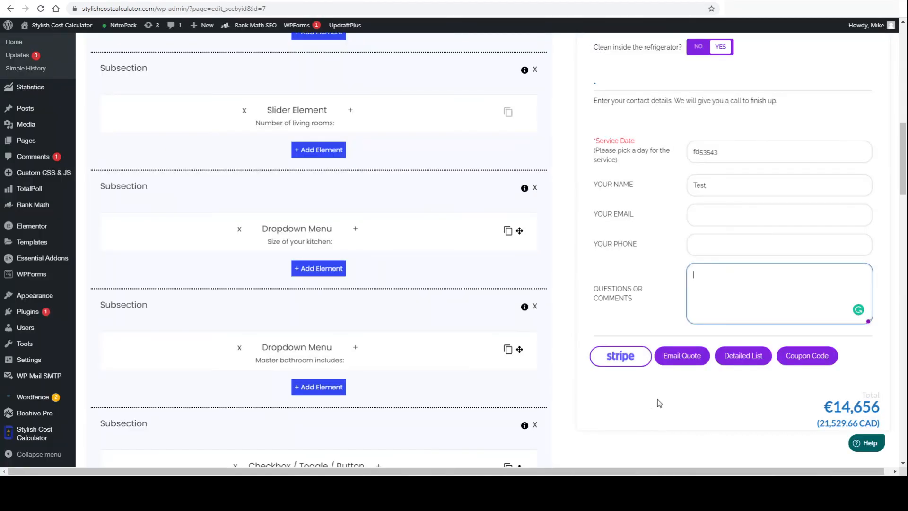
pyautogui.click(682, 359)
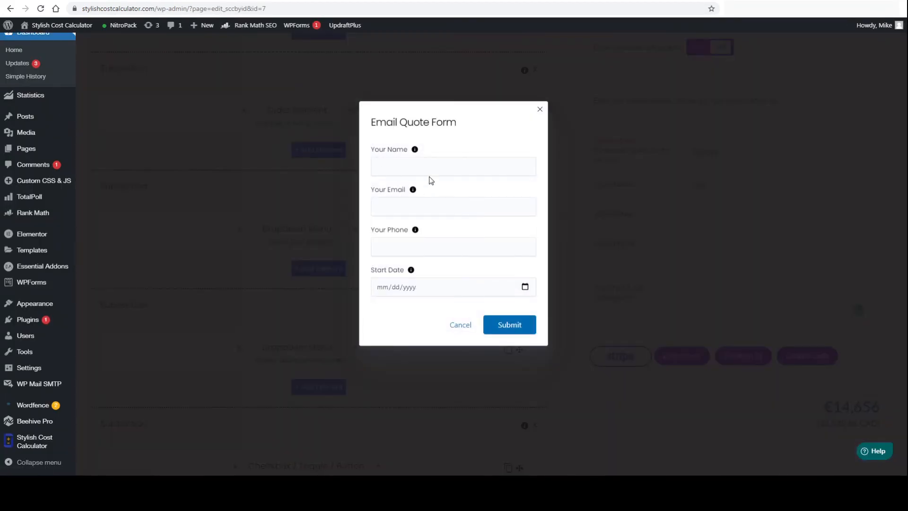
pyautogui.click(436, 159)
pyautogui.write('Test 3')
pyautogui.press('Tab')
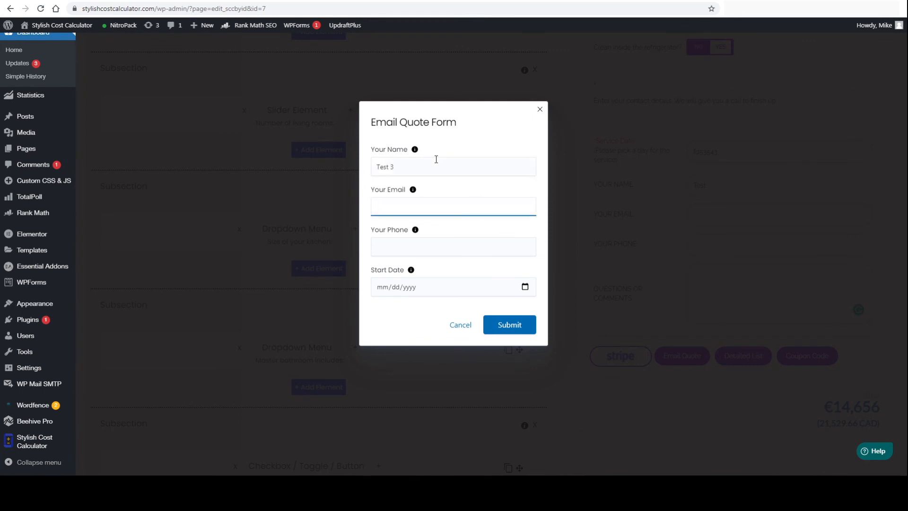
pyautogui.hotkey('shift', 'Tab')
pyautogui.press('Right')
pyautogui.press('BackSpace')
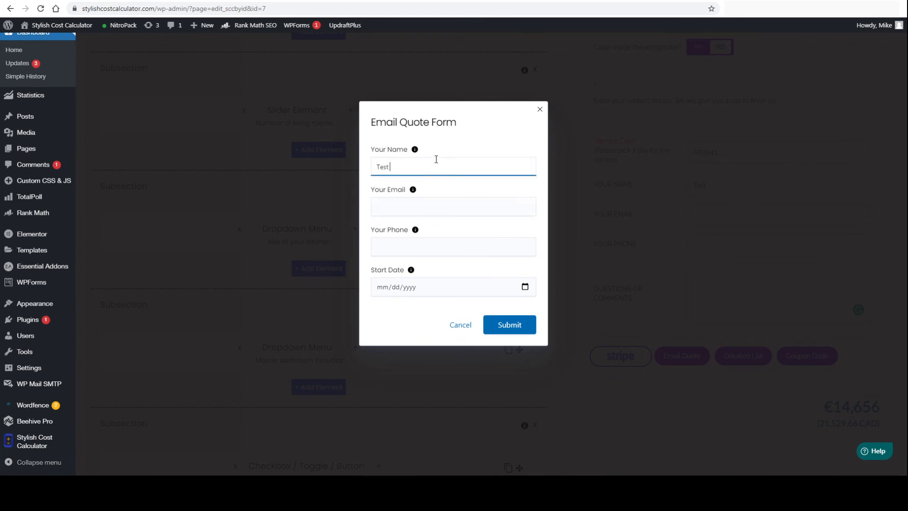
pyautogui.write('1')
# Fill in the test email and phone number, set the start date to 05/14/2021 and submit the quote form.
pyautogui.press('Tab')
pyautogui.write('te')
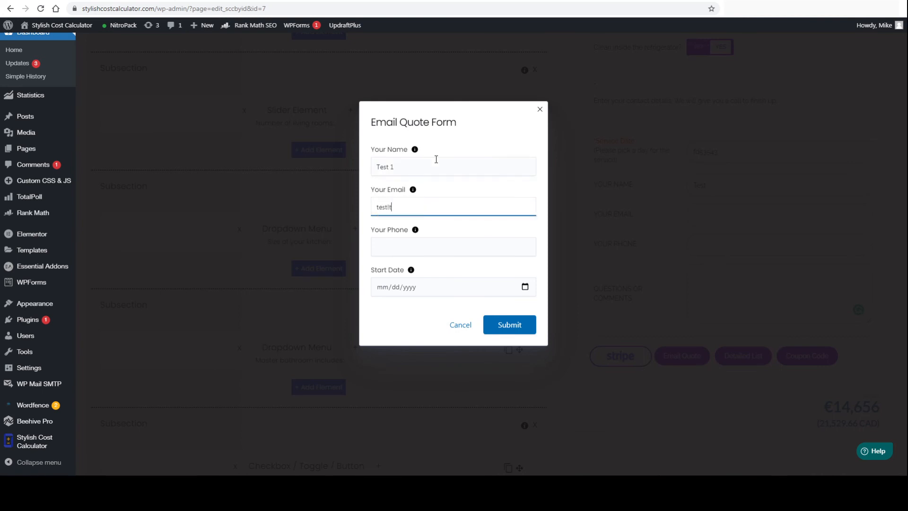
pyautogui.write('st@test.com')
pyautogui.press('Tab')
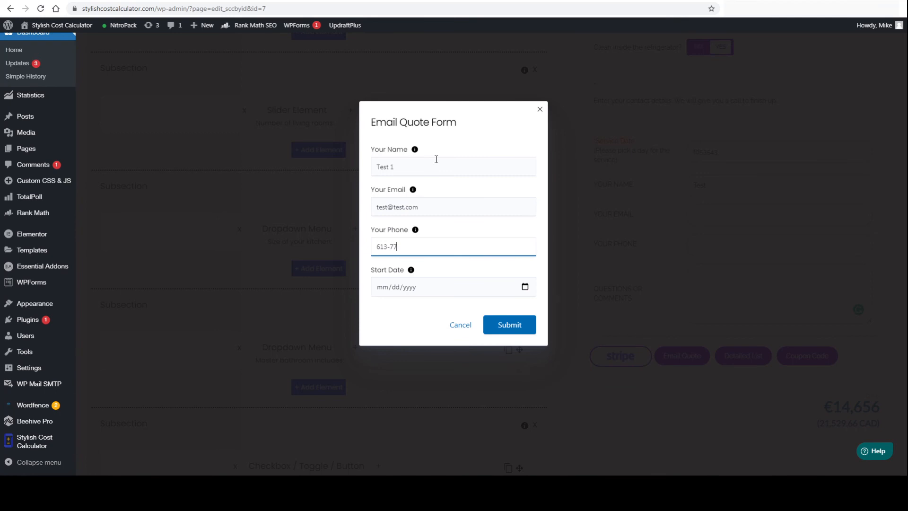
pyautogui.click(453, 287)
pyautogui.click(525, 286)
pyautogui.click(450, 365)
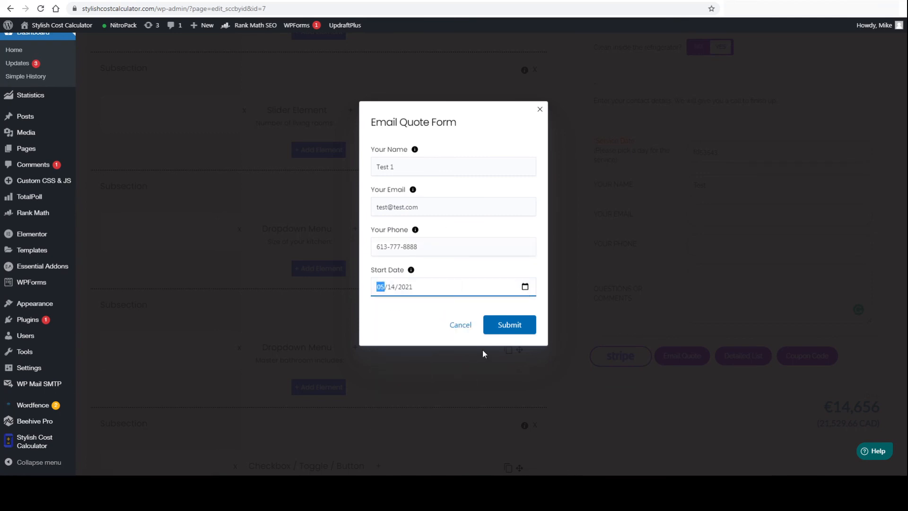
pyautogui.click(510, 328)
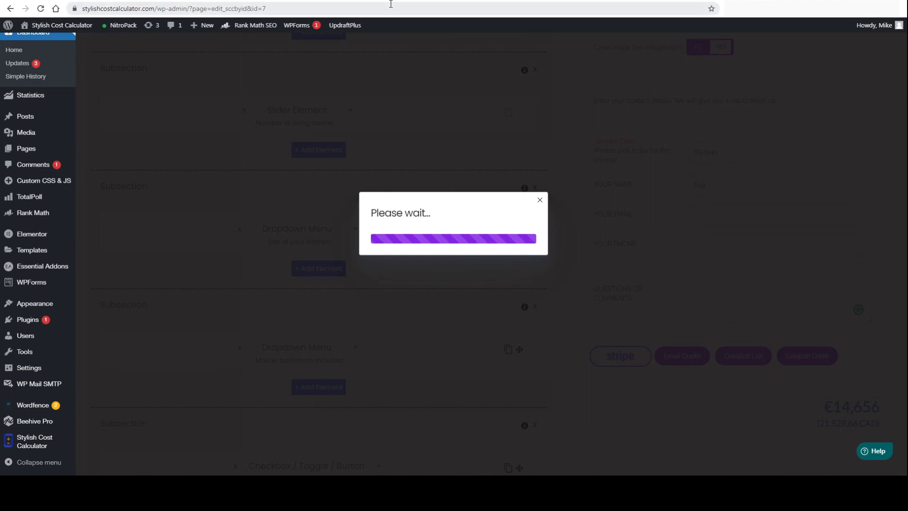
# Switch to Integromat and inspect the Google Sheets module's result for the scenario run.
pyautogui.click(161, 0)
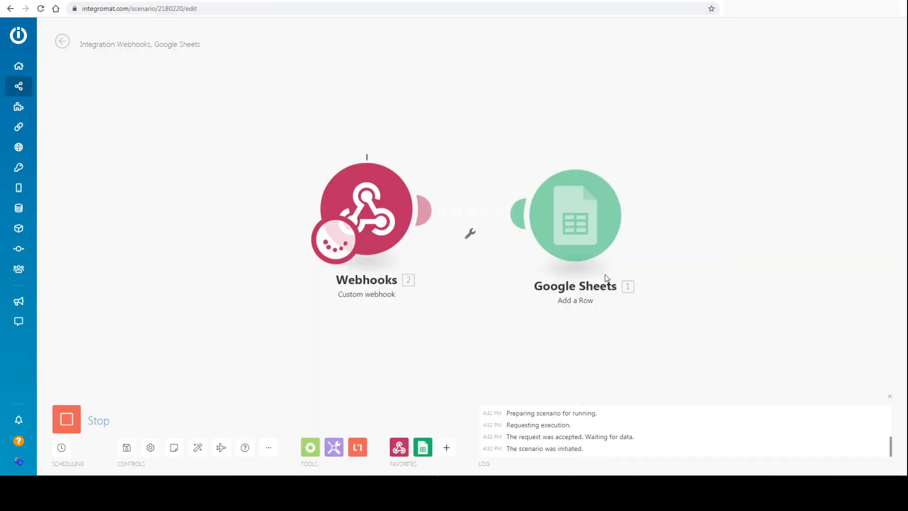
pyautogui.click(650, 159)
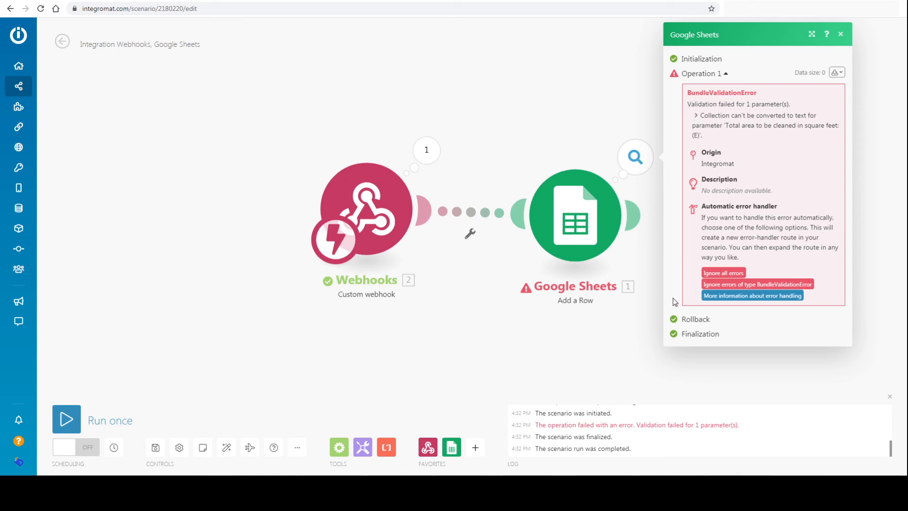
pyautogui.click(842, 34)
# Remap Total area to be cleaned in square feet (E) to that item's unit sub-item and save the Google Sheets module settings.
pyautogui.click(575, 226)
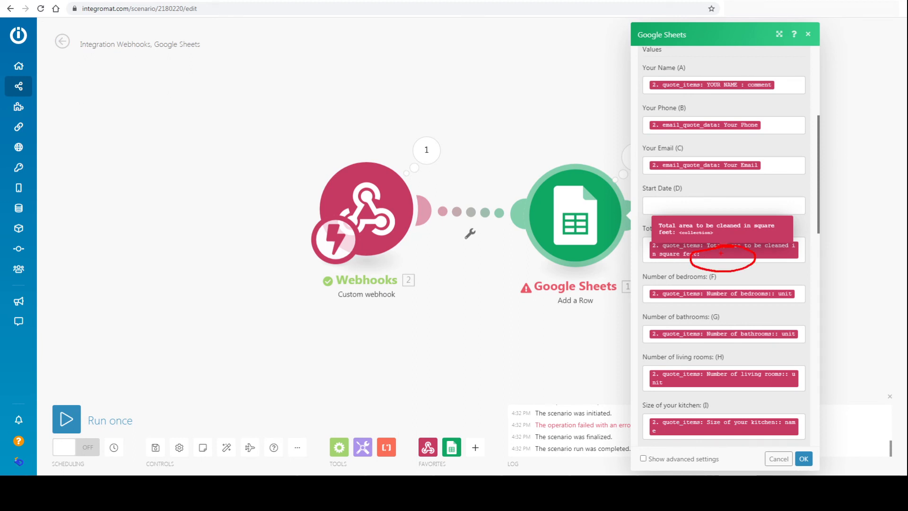
pyautogui.click(801, 248)
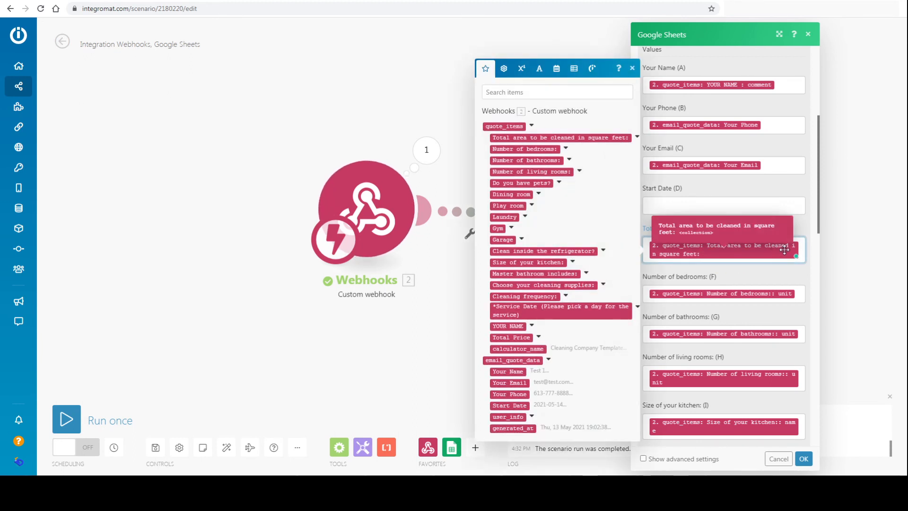
pyautogui.press('BackSpace')
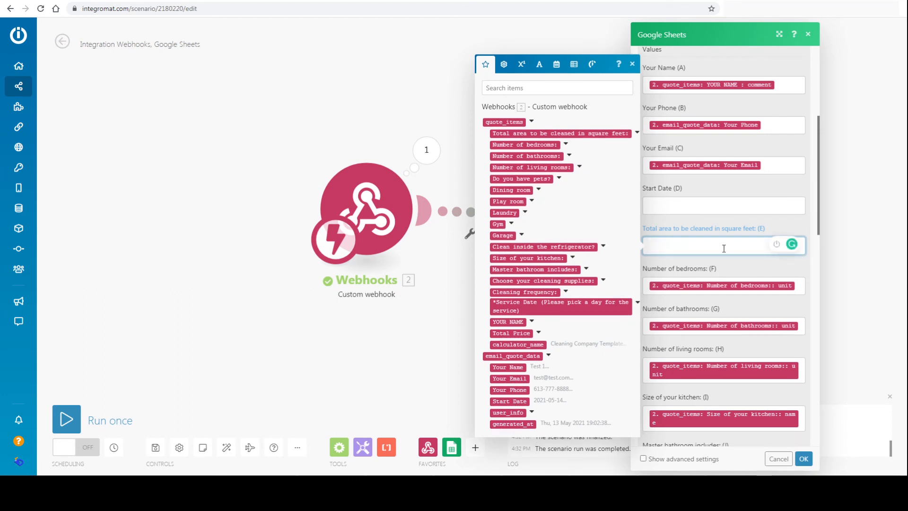
pyautogui.click(519, 90)
pyautogui.write('square fe')
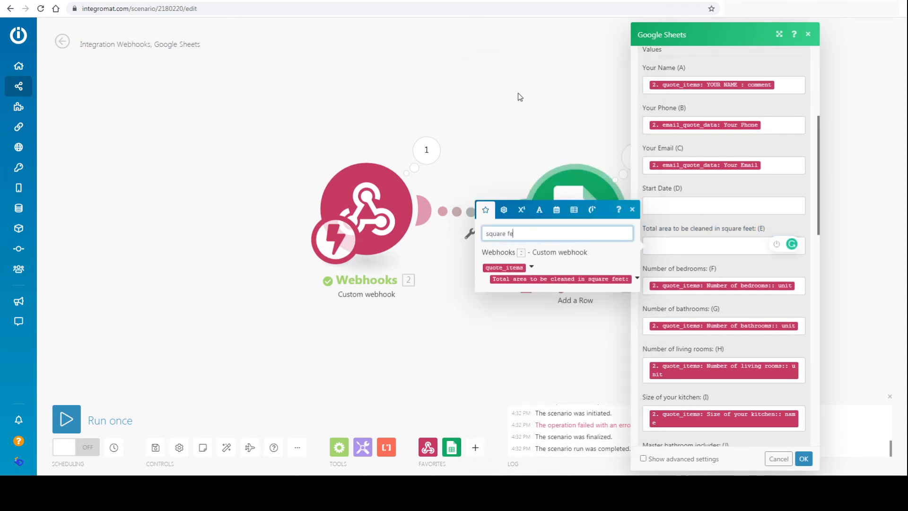
pyautogui.click(637, 280)
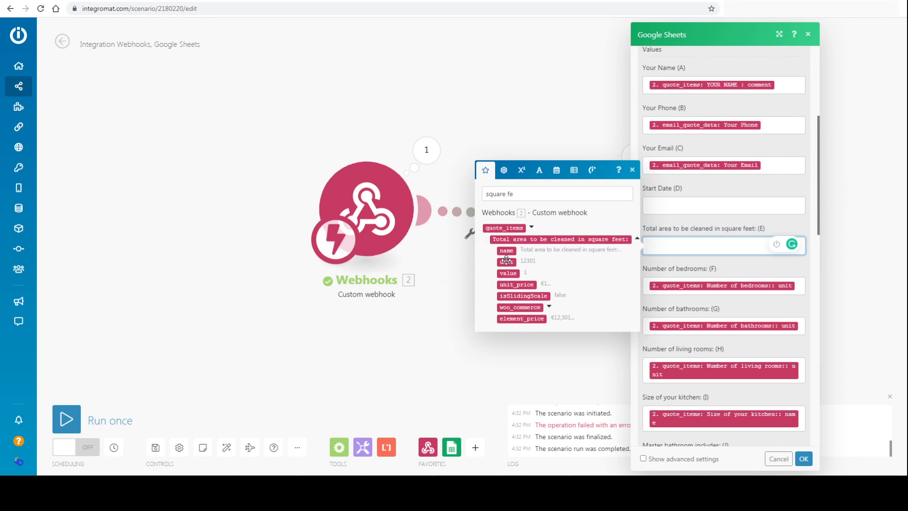
pyautogui.click(536, 261)
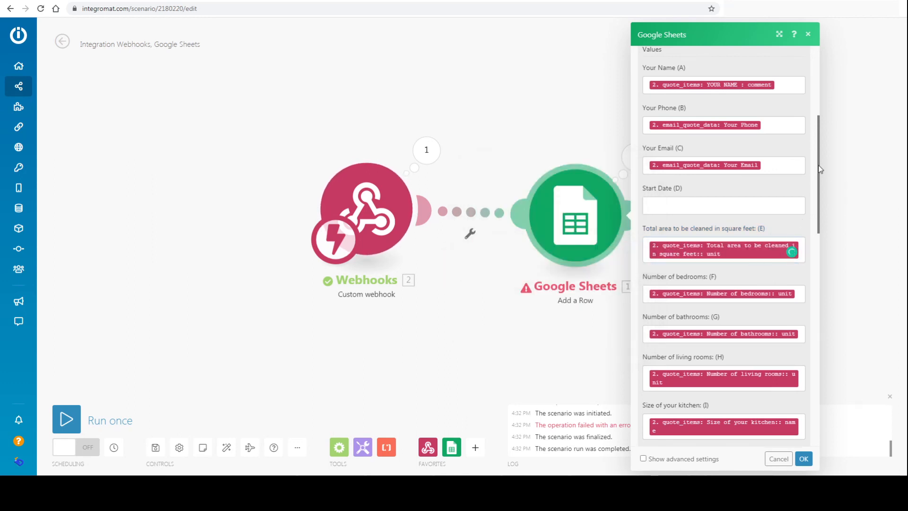
pyautogui.moveTo(820, 171); pyautogui.dragTo(807, 392)
pyautogui.click(803, 458)
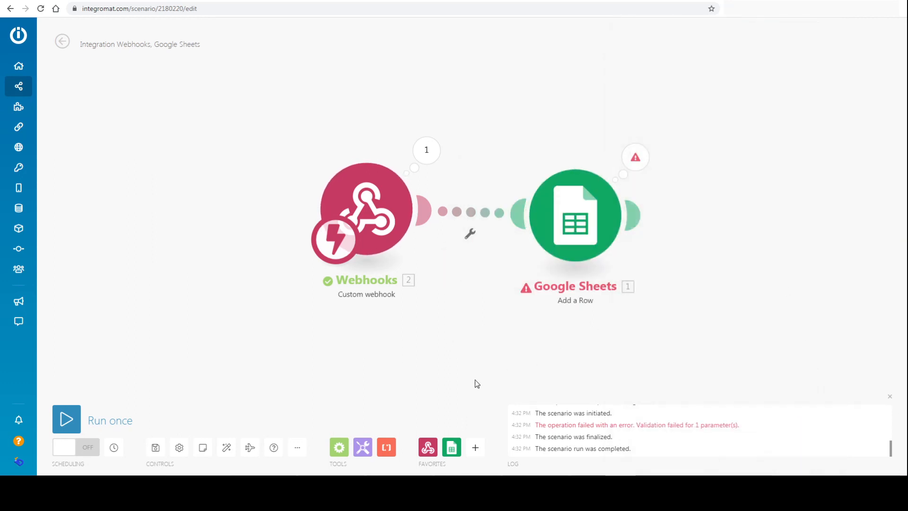
# Run the scenario once, return to the calculator's Email Quote Form and enter Test 1 as the name.
pyautogui.click(67, 409)
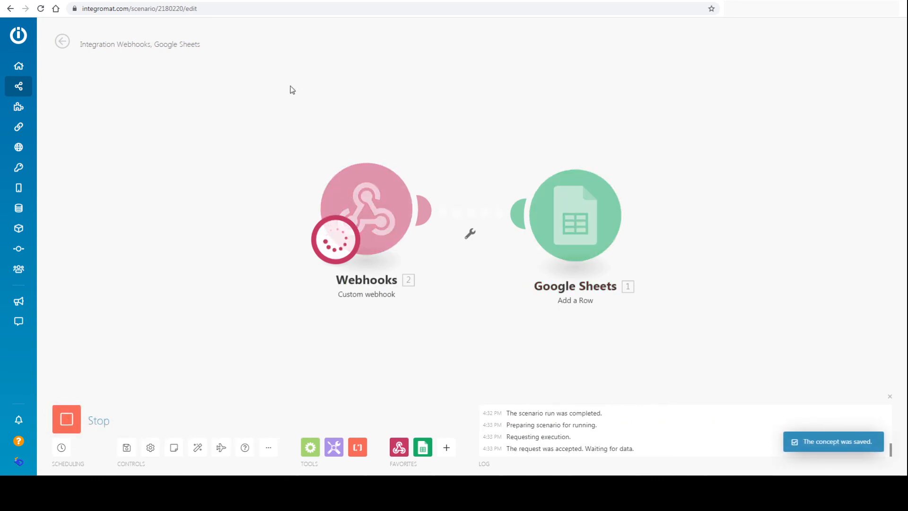
pyautogui.click(306, 0)
pyautogui.click(549, 200)
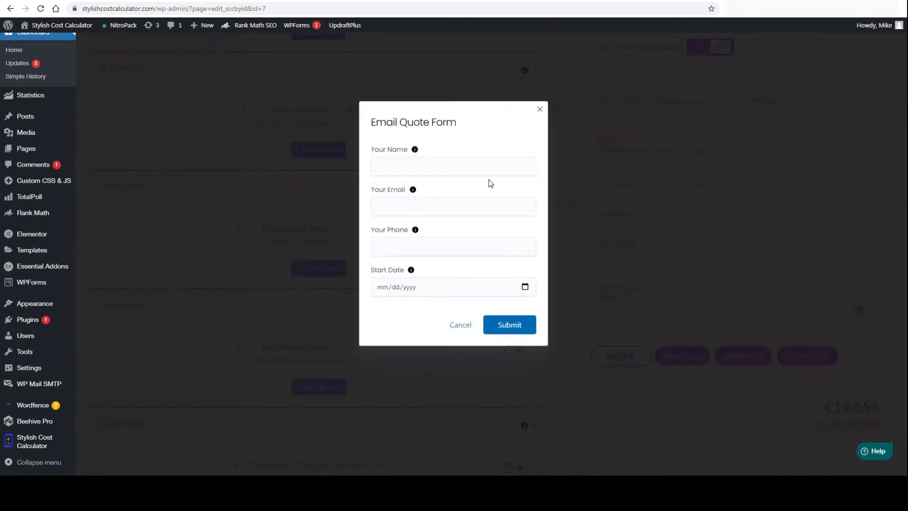
pyautogui.click(480, 166)
pyautogui.write('Test 1')
pyautogui.press('Tab')
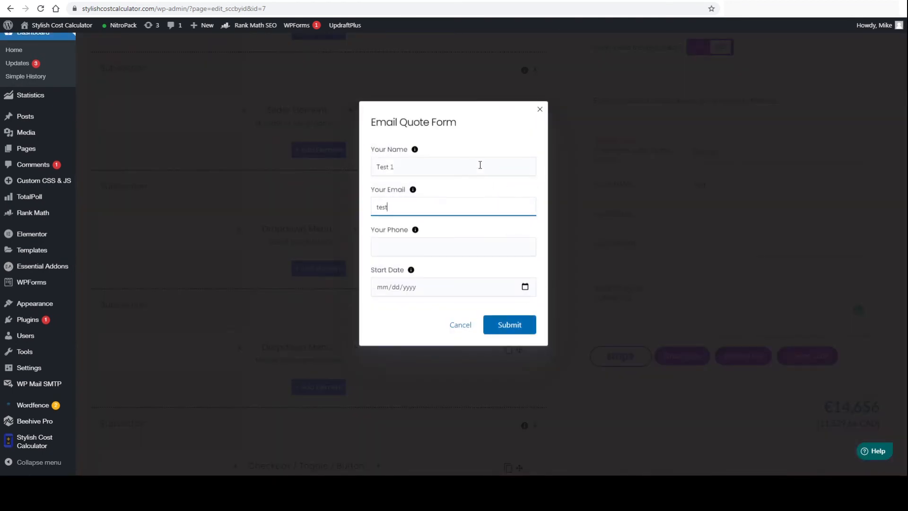
# Complete the form with a test email, a phone number and start date 05/14/2021, and submit the quote.
pyautogui.write('test')
pyautogui.press('BackSpace')
pyautogui.press('BackSpace')
pyautogui.press('BackSpace')
pyautogui.press('BackSpace')
pyautogui.write('@test.com')
pyautogui.press('Tab')
pyautogui.write('777')
pyautogui.click(525, 286)
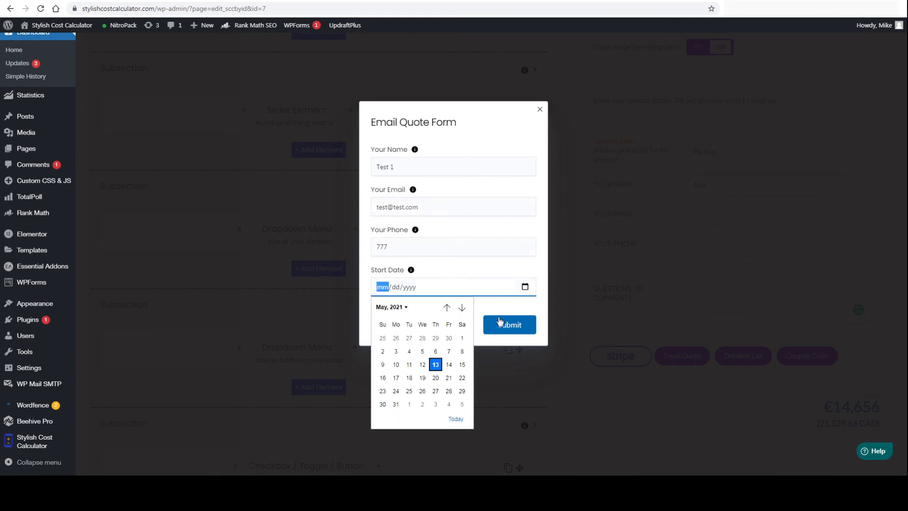
pyautogui.click(447, 365)
pyautogui.click(511, 325)
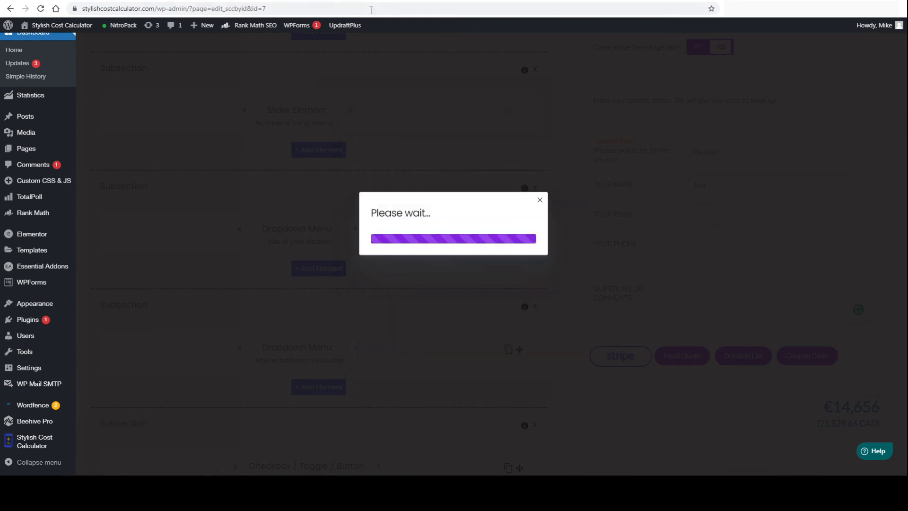
# Check the scenario run in Integromat and compare the new row with the headers in the Cleaning Company Leads sheet.
pyautogui.click(163, 1)
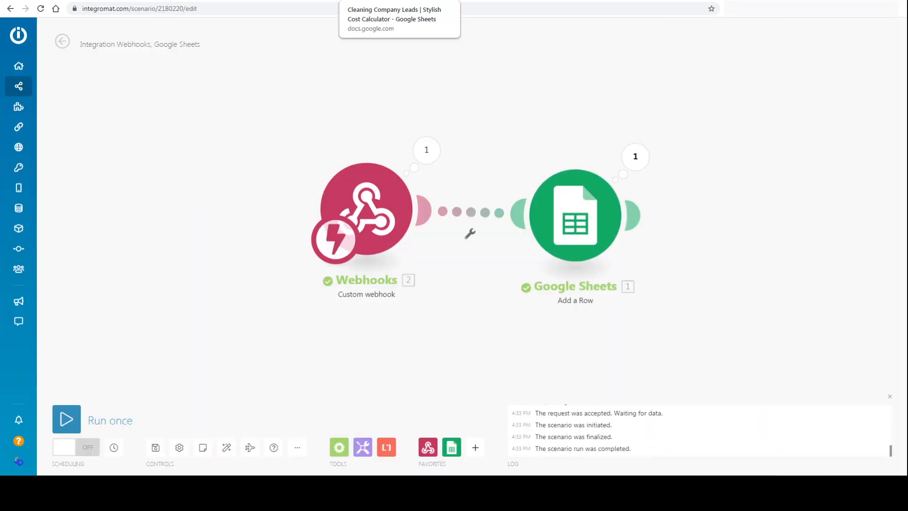
pyautogui.click(392, 0)
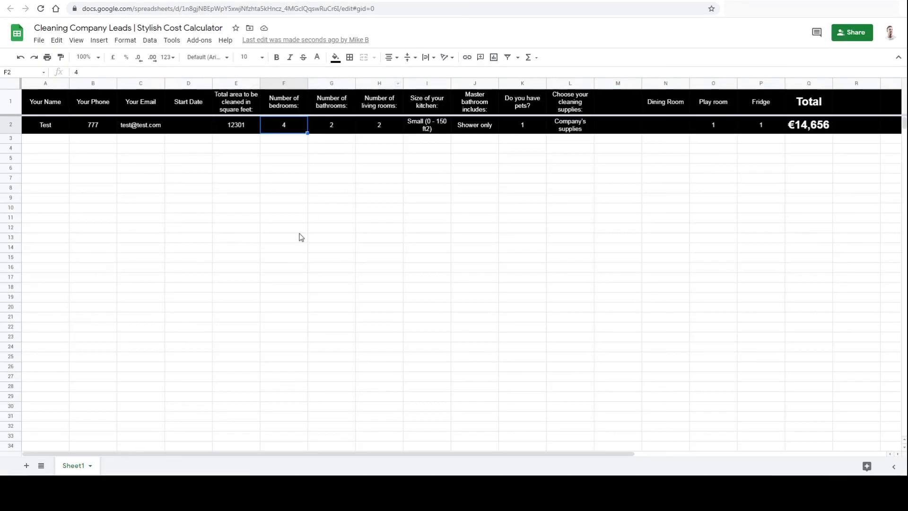
pyautogui.click(299, 239)
pyautogui.click(368, 219)
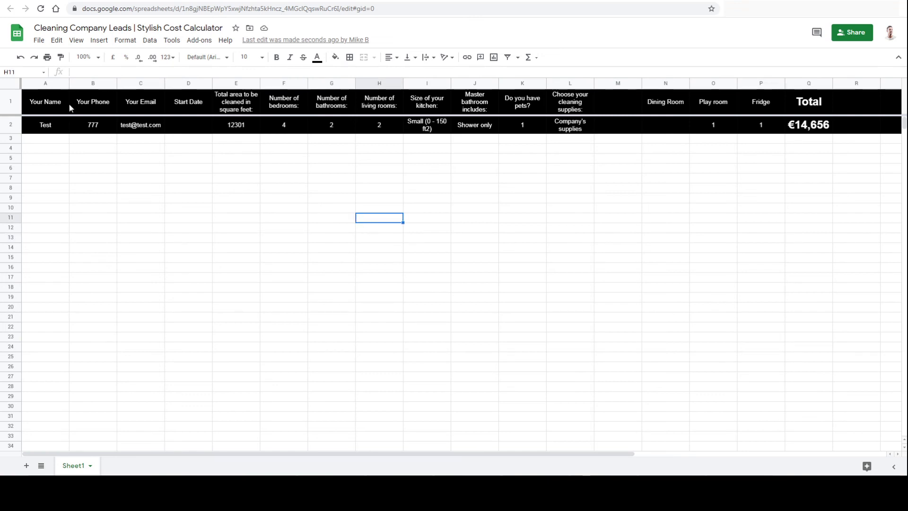
pyautogui.click(45, 101)
pyautogui.click(16, 105)
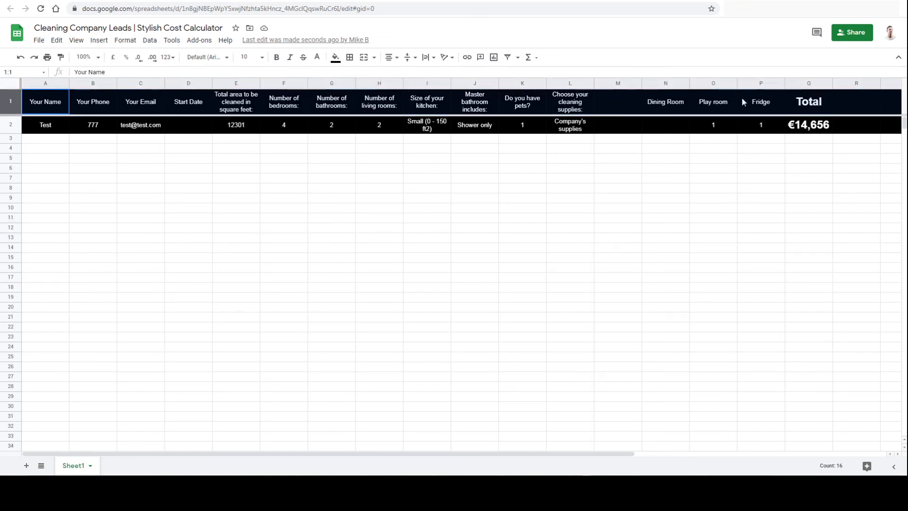
pyautogui.click(196, 178)
# Reset the fill colour of rows 2 to 7 and set their text colour to black.
pyautogui.click(16, 118)
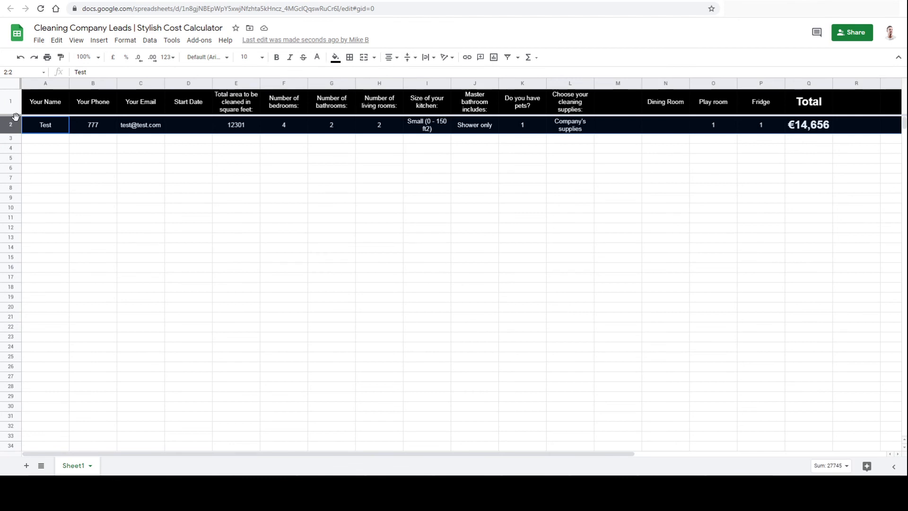
pyautogui.moveTo(15, 117); pyautogui.dragTo(16, 182)
pyautogui.click(19, 125)
pyautogui.click(27, 162)
pyautogui.click(14, 126)
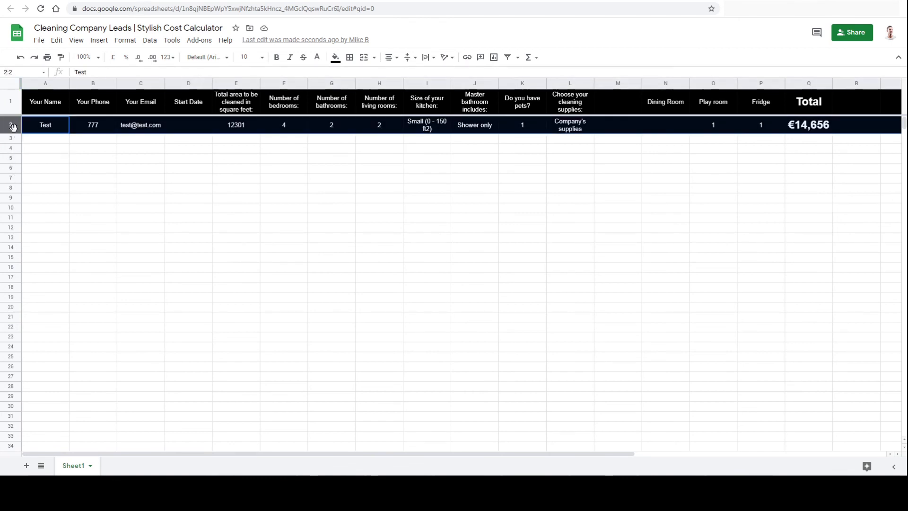
pyautogui.keyDown('shift'); pyautogui.click(13, 178); pyautogui.keyUp('shift')
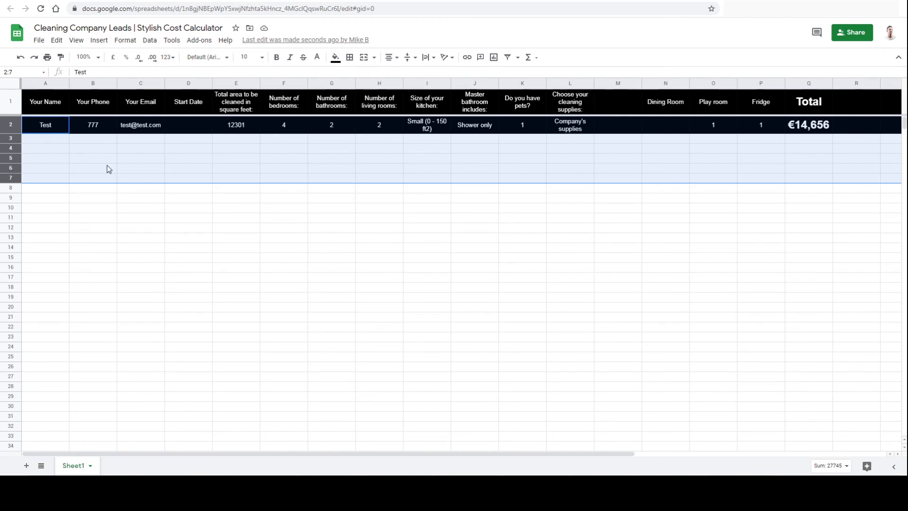
pyautogui.click(335, 57)
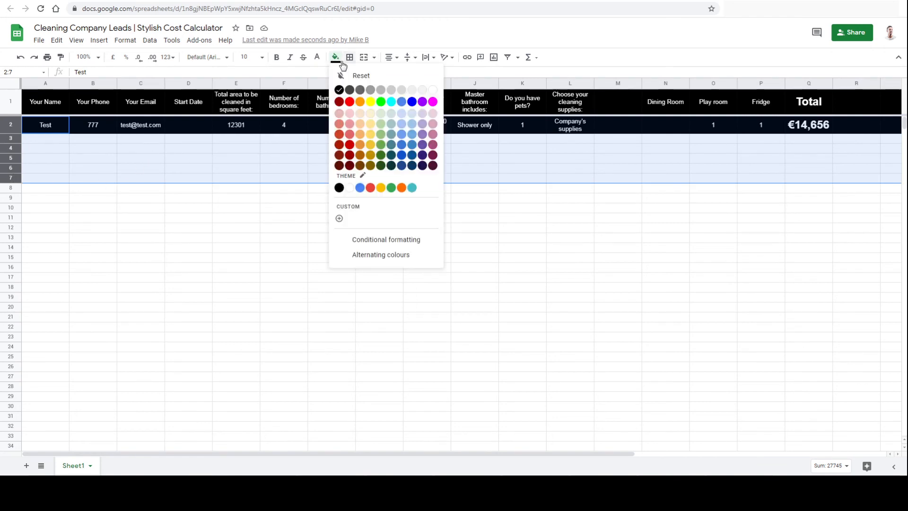
pyautogui.click(384, 80)
pyautogui.click(316, 57)
pyautogui.click(320, 90)
pyautogui.click(333, 237)
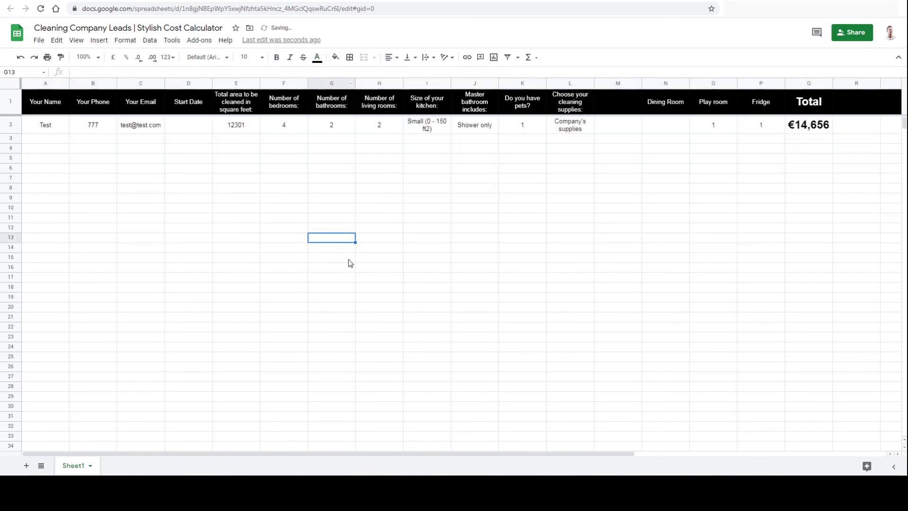
# Examine the test lead's row 2 entries against their column headers from Start Date through Do you have pets?
pyautogui.click(380, 259)
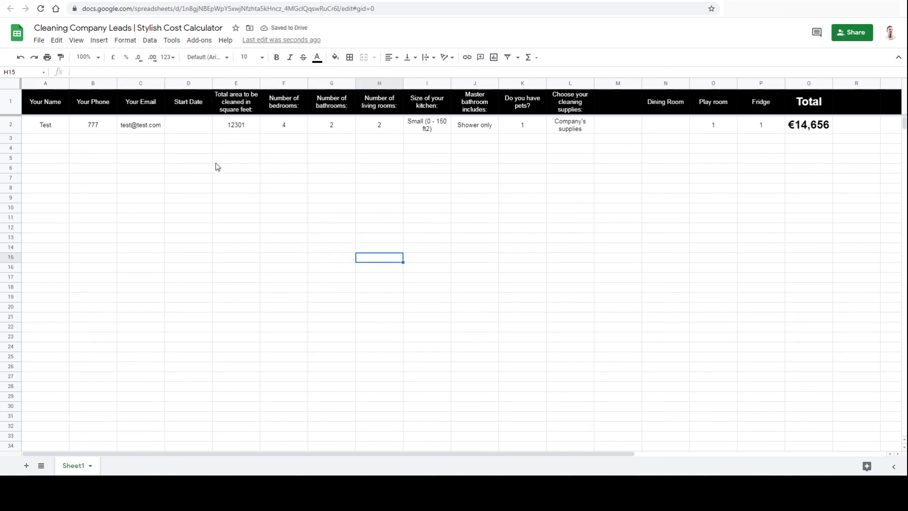
pyautogui.click(196, 129)
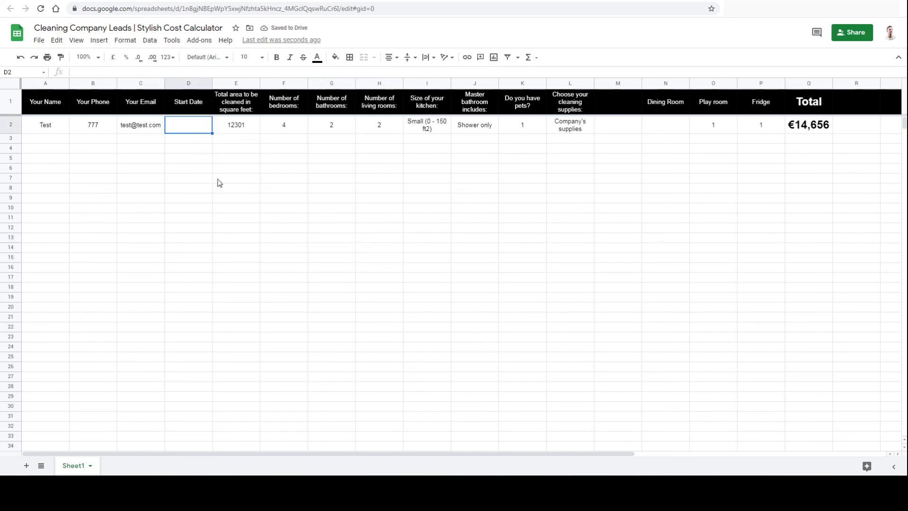
pyautogui.click(221, 187)
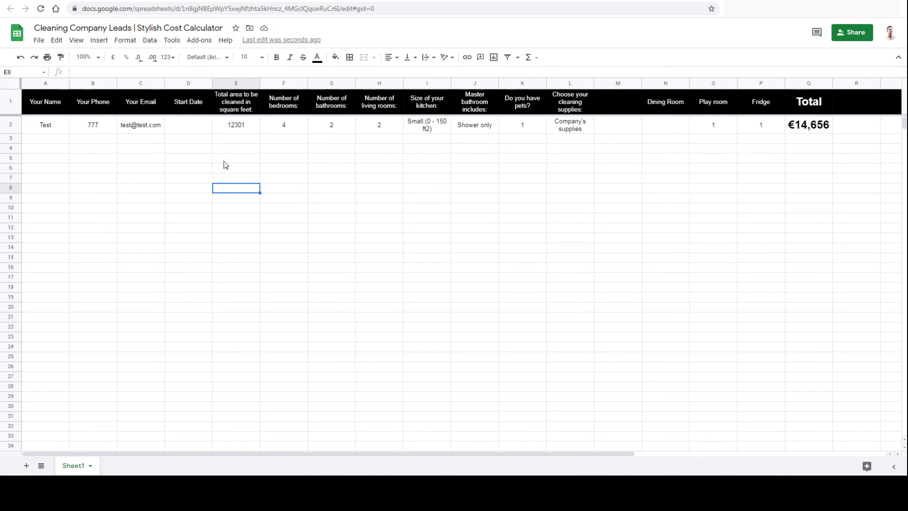
pyautogui.click(241, 132)
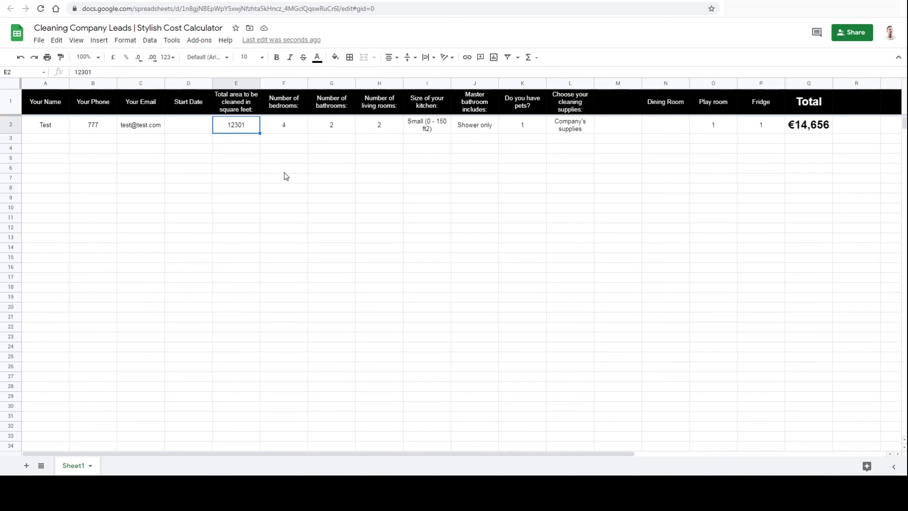
pyautogui.click(284, 168)
pyautogui.click(284, 125)
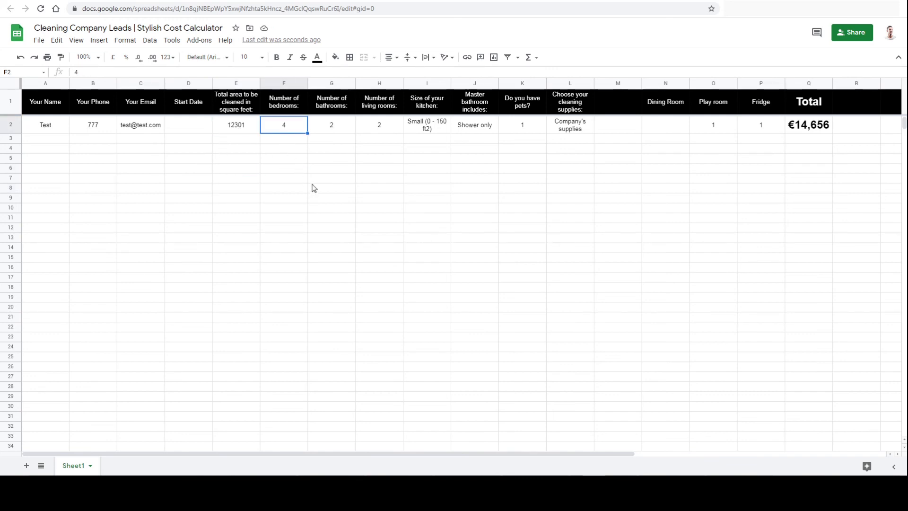
pyautogui.click(334, 126)
pyautogui.click(382, 125)
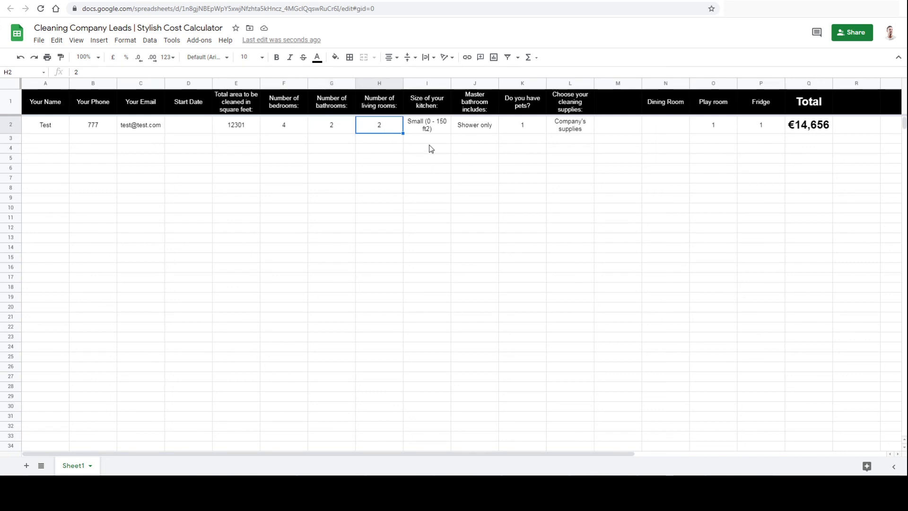
pyautogui.click(433, 127)
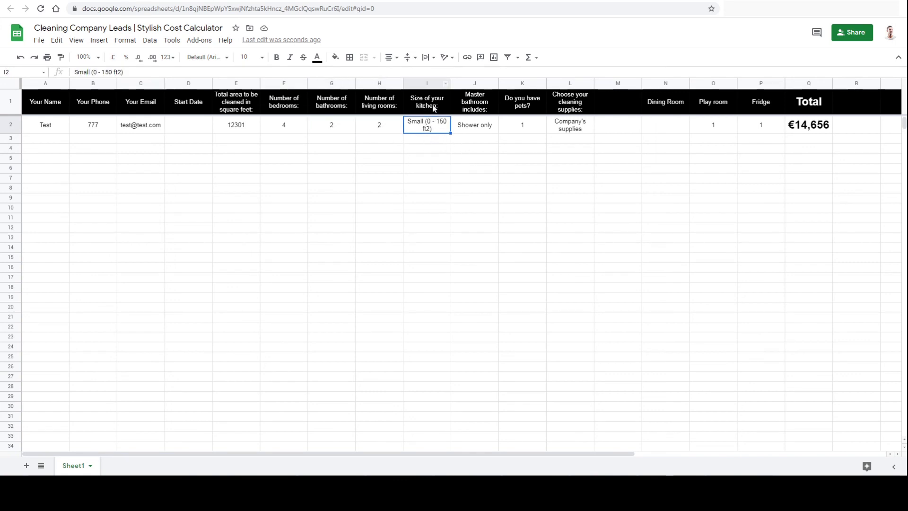
pyautogui.click(474, 128)
pyautogui.click(535, 131)
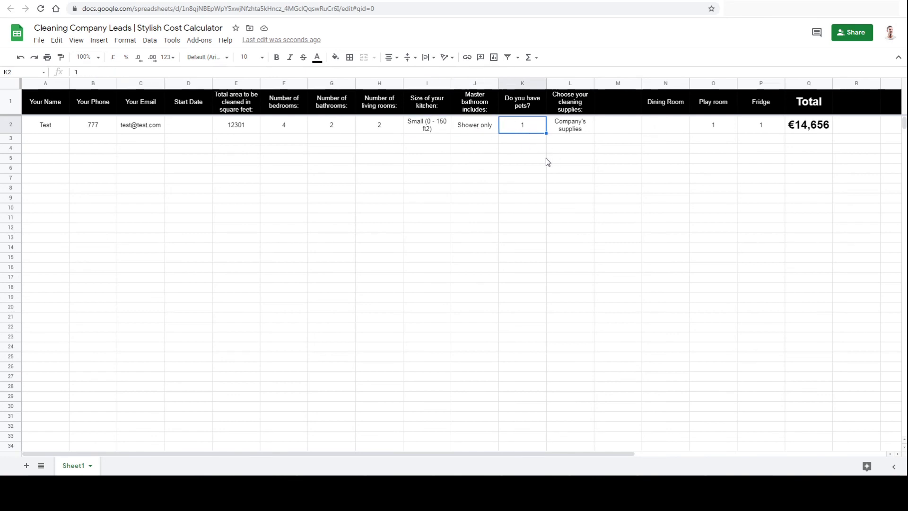
# Change the test lead's Do you have pets? entry in row 2 to 0 and restore it to 1.
pyautogui.click(544, 158)
pyautogui.click(528, 121)
pyautogui.click(541, 159)
pyautogui.click(527, 126)
pyautogui.write('0')
pyautogui.click(482, 194)
pyautogui.click(540, 130)
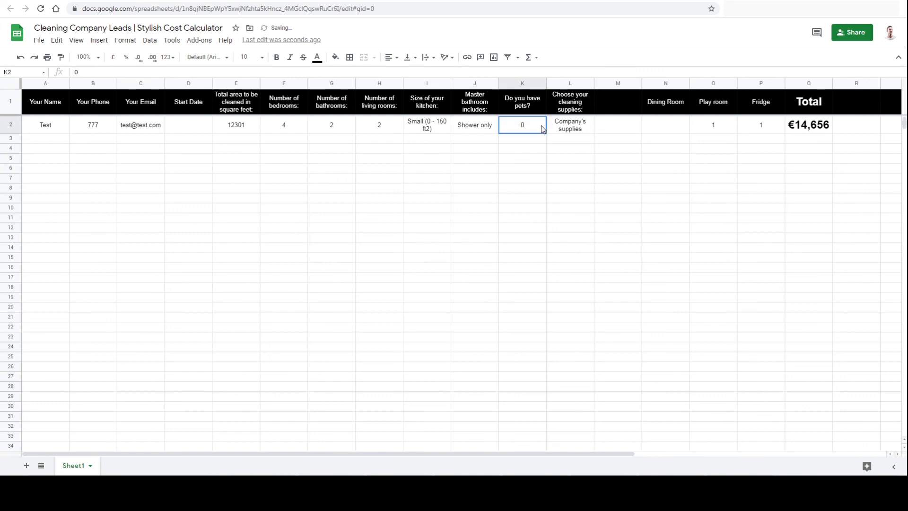
pyautogui.write('1')
pyautogui.press('Return')
pyautogui.click(562, 170)
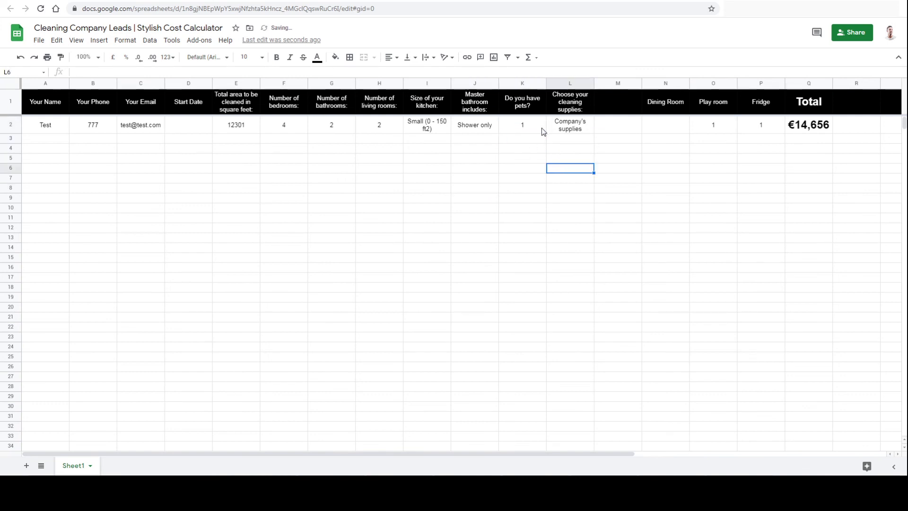
pyautogui.click(543, 133)
pyautogui.click(543, 156)
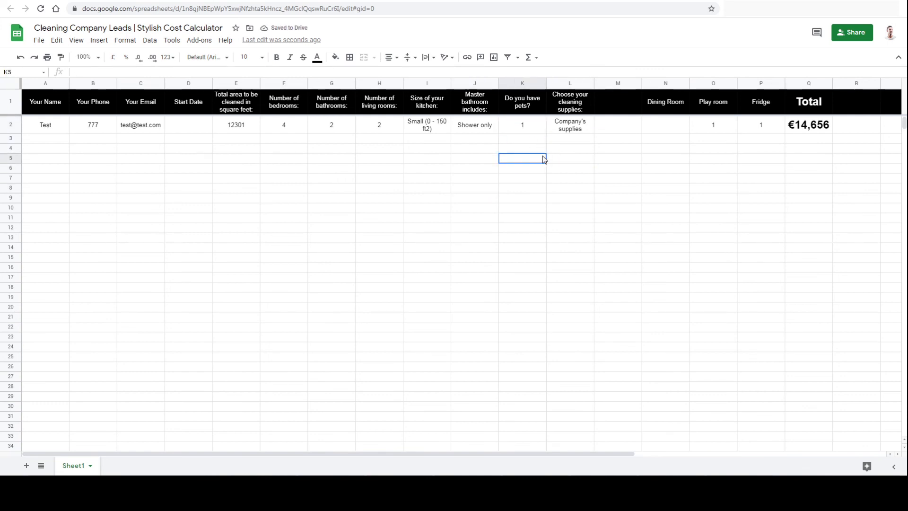
# Examine the test lead's row 2 entries against their headers from Choose your cleaning supplies through Fridge and Total.
pyautogui.click(568, 147)
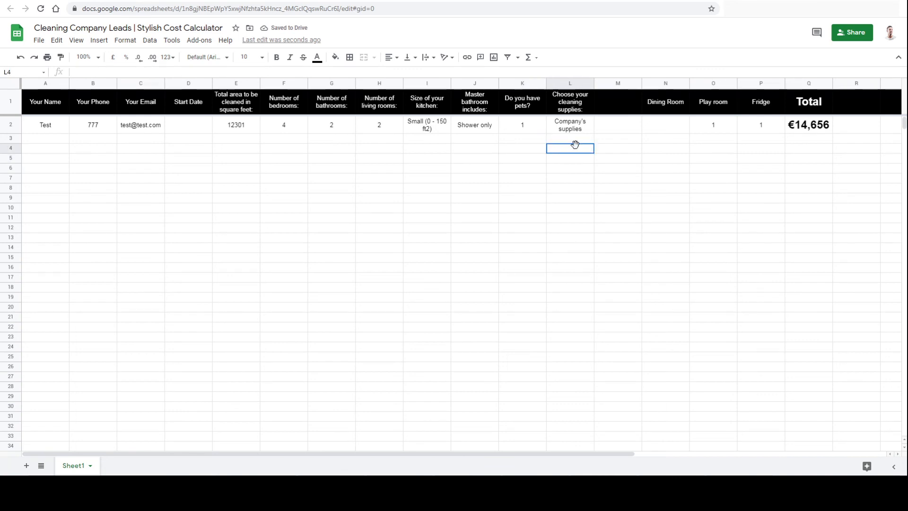
pyautogui.click(567, 104)
pyautogui.press('Down')
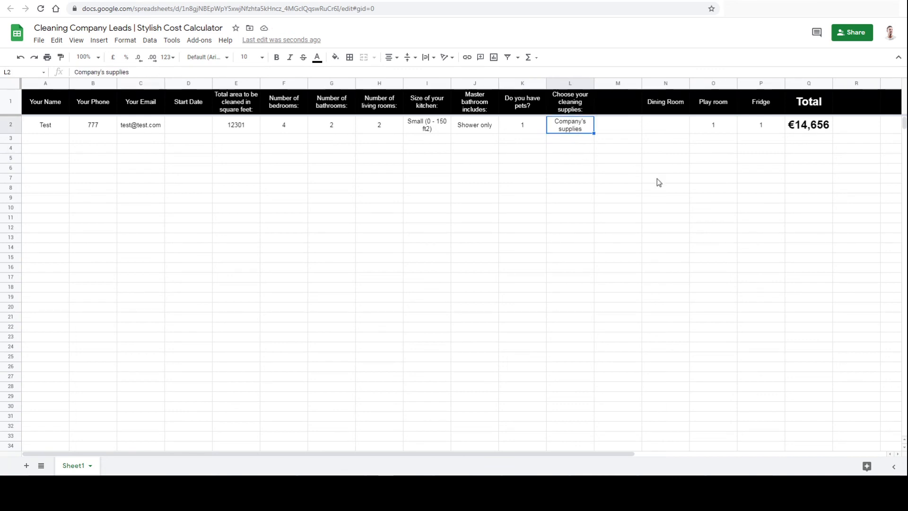
pyautogui.click(589, 158)
pyautogui.click(572, 126)
pyautogui.click(812, 131)
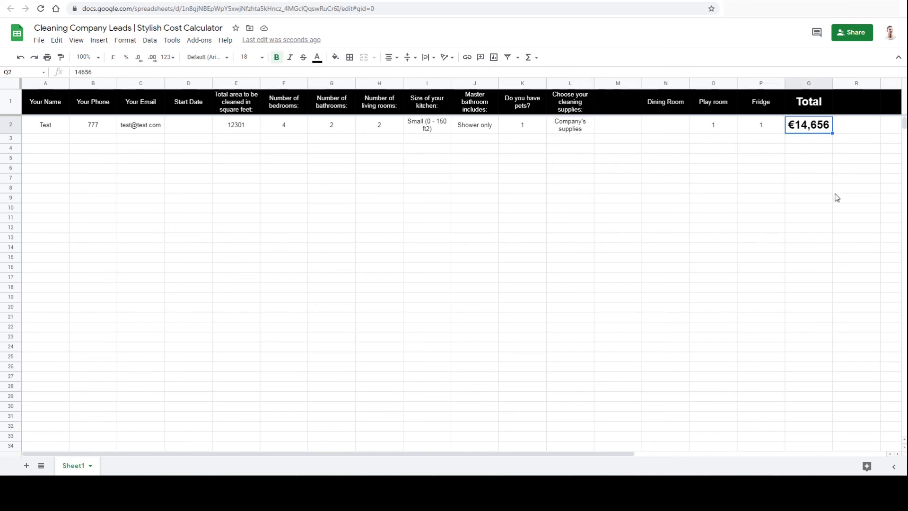
pyautogui.click(676, 128)
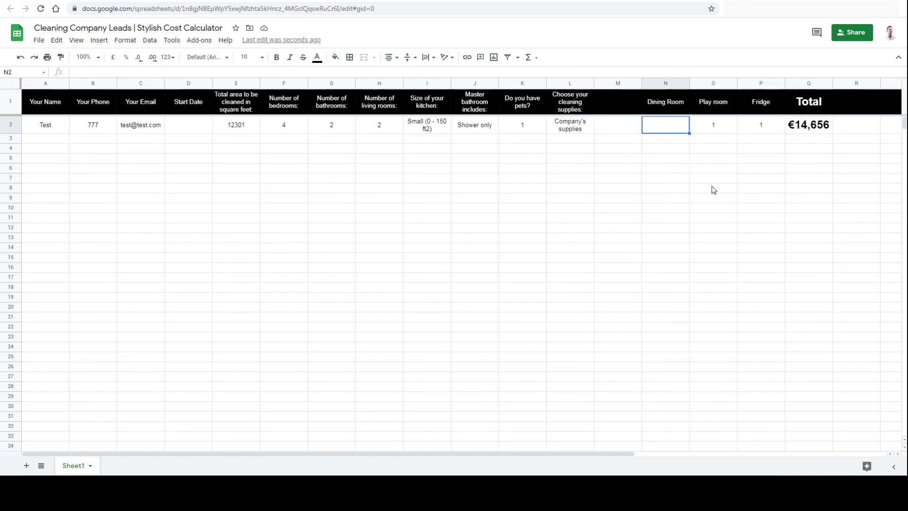
pyautogui.click(720, 125)
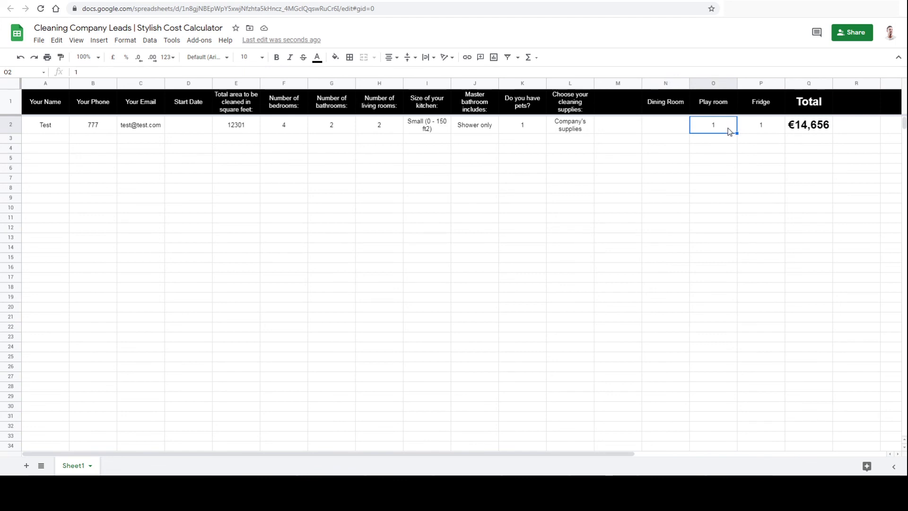
pyautogui.click(708, 97)
pyautogui.click(759, 178)
pyautogui.click(758, 129)
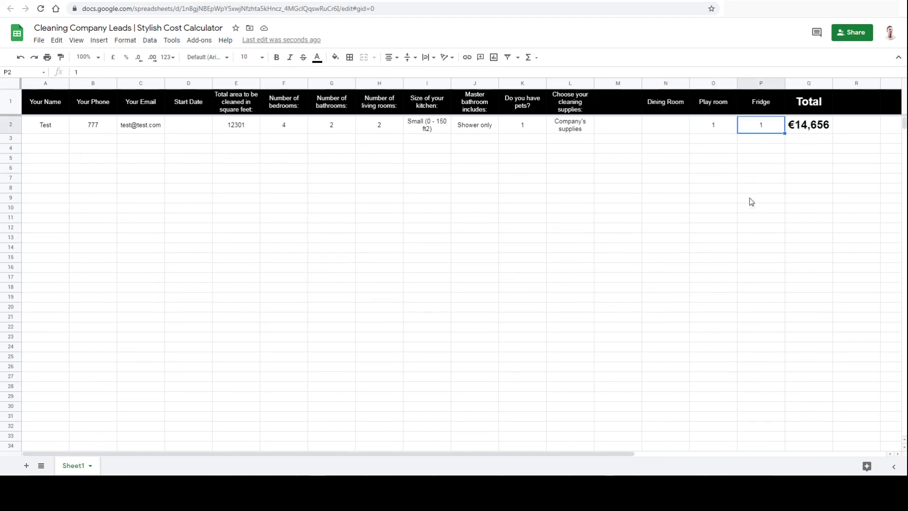
pyautogui.click(748, 197)
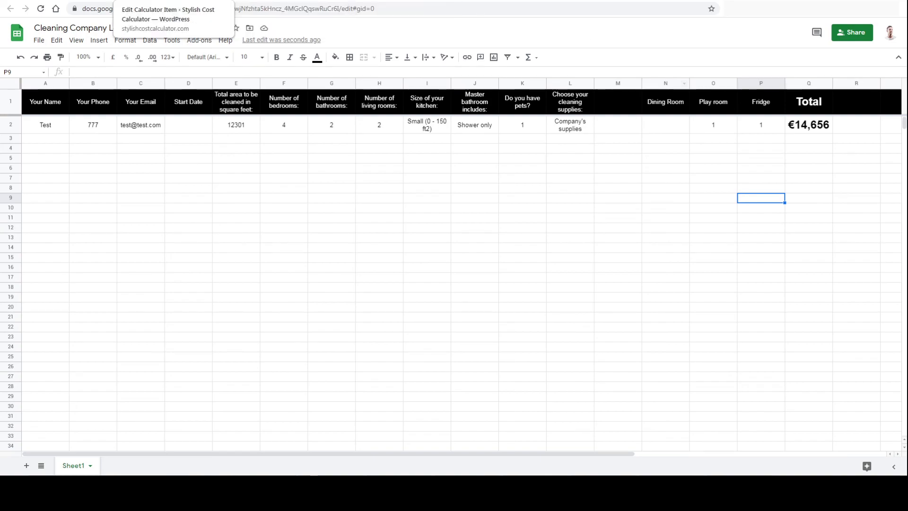
# Switch to the Integromat scenario and shift the Webhooks and Google Sheets modules leftward, closer together, to make room after them.
pyautogui.click(170, 0)
pyautogui.moveTo(369, 208); pyautogui.dragTo(214, 191)
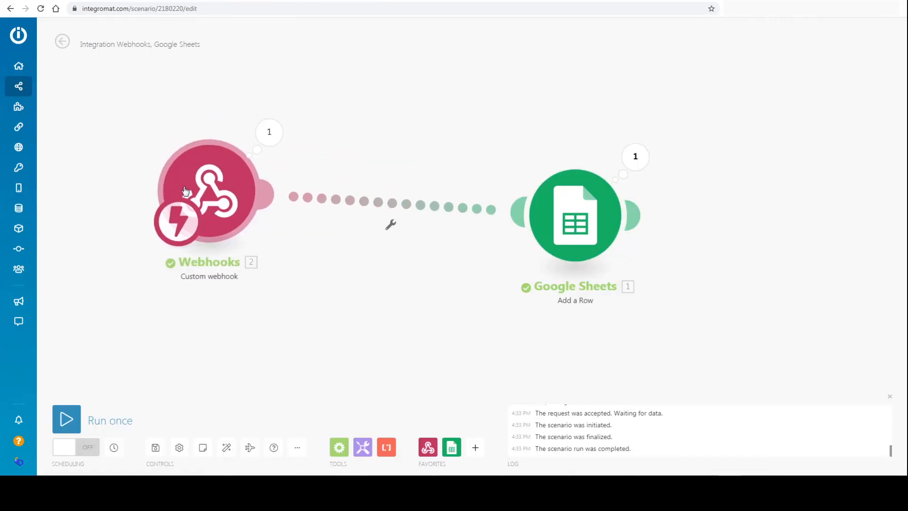
pyautogui.moveTo(573, 213); pyautogui.dragTo(408, 194)
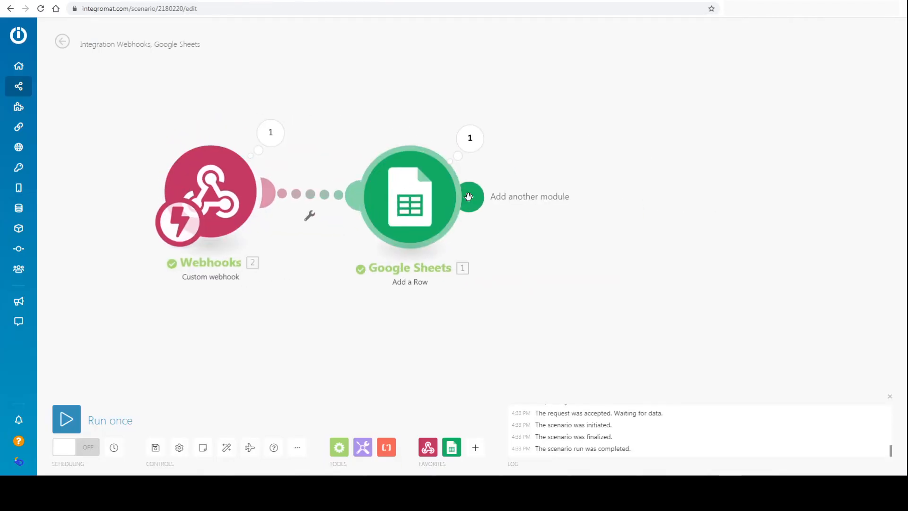
# Add Mailchimp's Add/Update a Subscriber module after Google Sheets, searching the available apps for "chim".
pyautogui.click(548, 198)
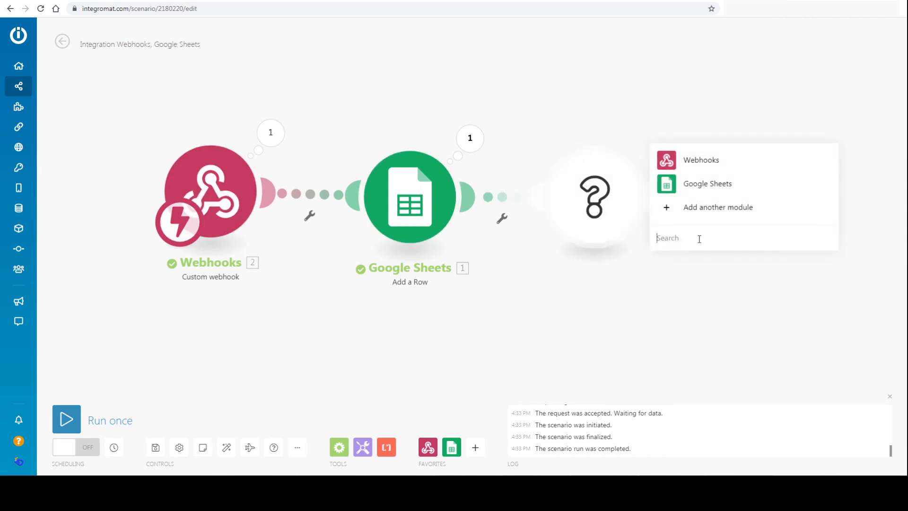
pyautogui.click(699, 239)
pyautogui.write('mailch')
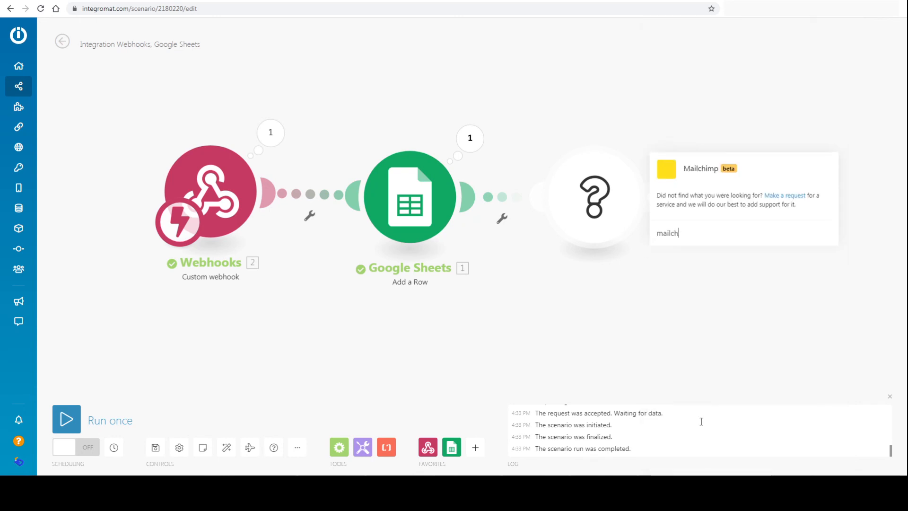
pyautogui.press('BackSpace')
pyautogui.press('BackSpace')
pyautogui.press('BackSpace')
pyautogui.press('BackSpace')
pyautogui.write('c')
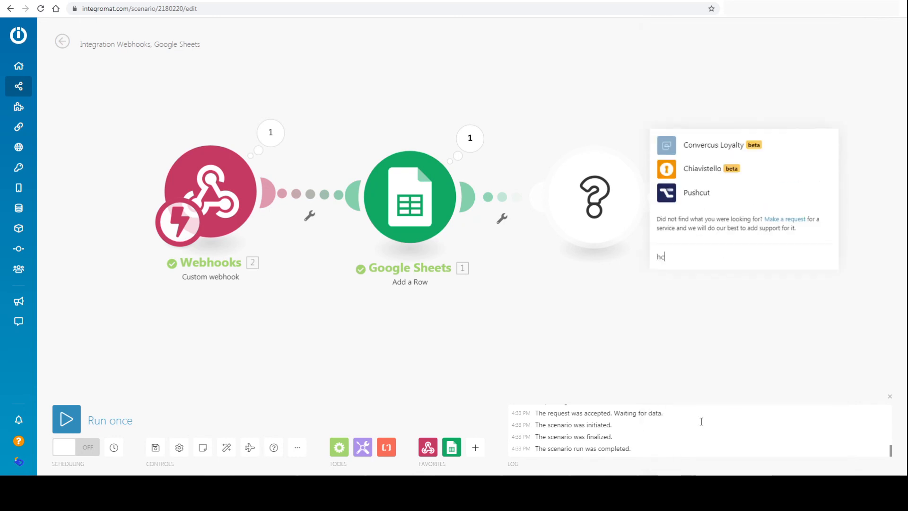
pyautogui.write('hump')
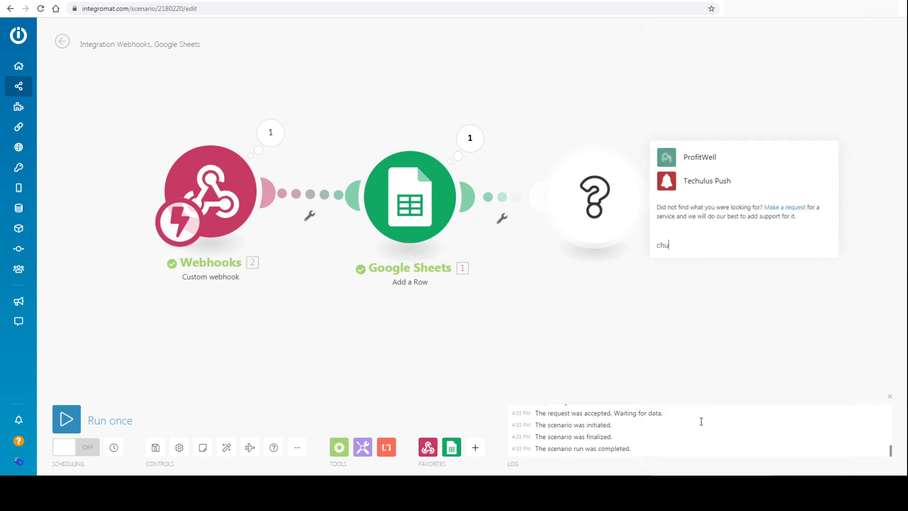
pyautogui.press('BackSpace')
pyautogui.press('BackSpace')
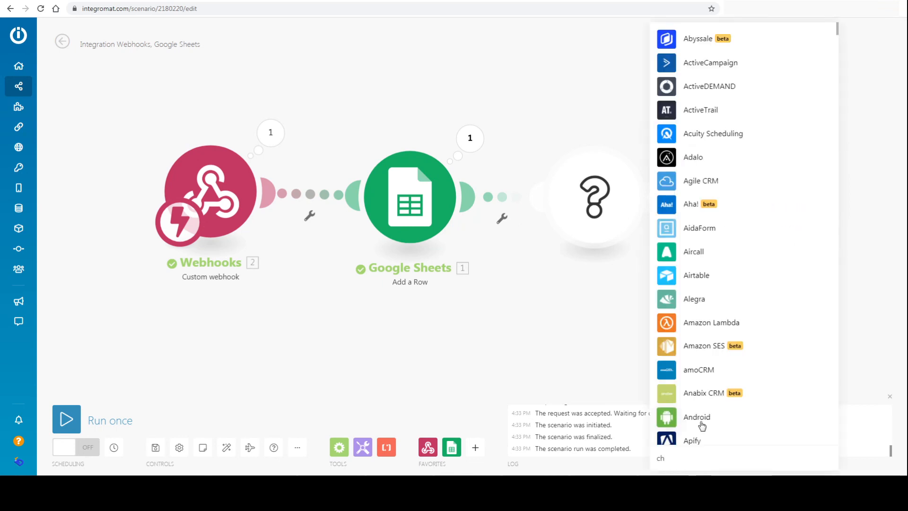
pyautogui.write('im')
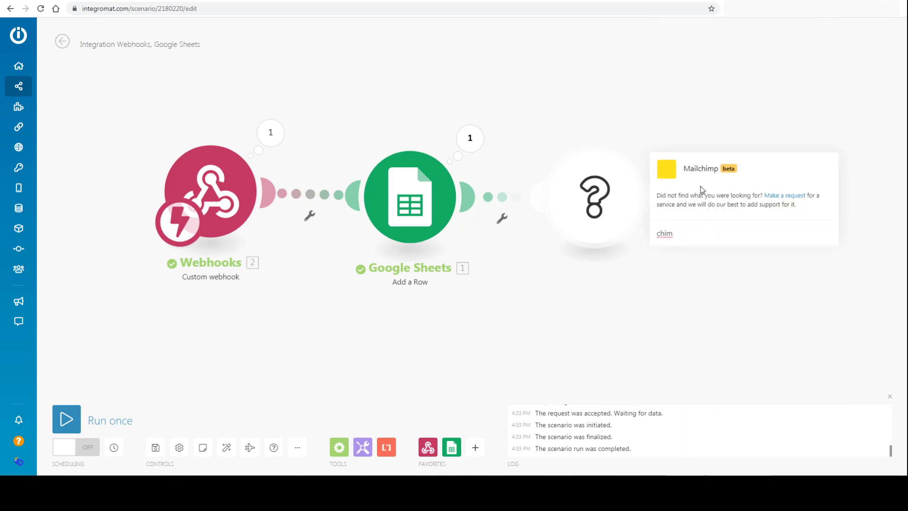
pyautogui.click(703, 175)
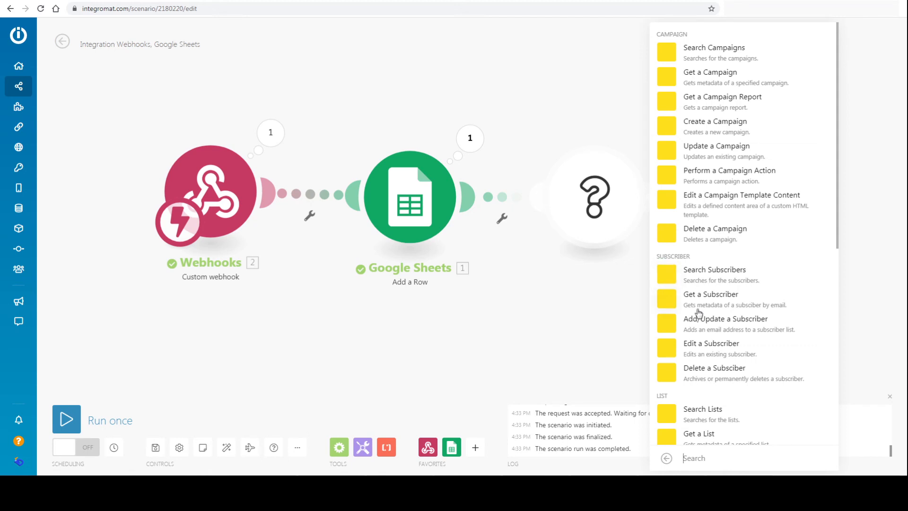
pyautogui.click(709, 326)
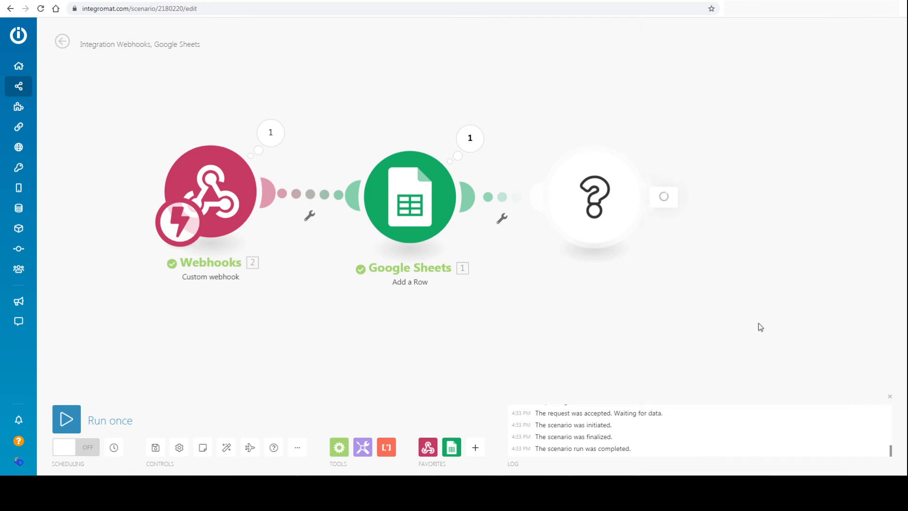